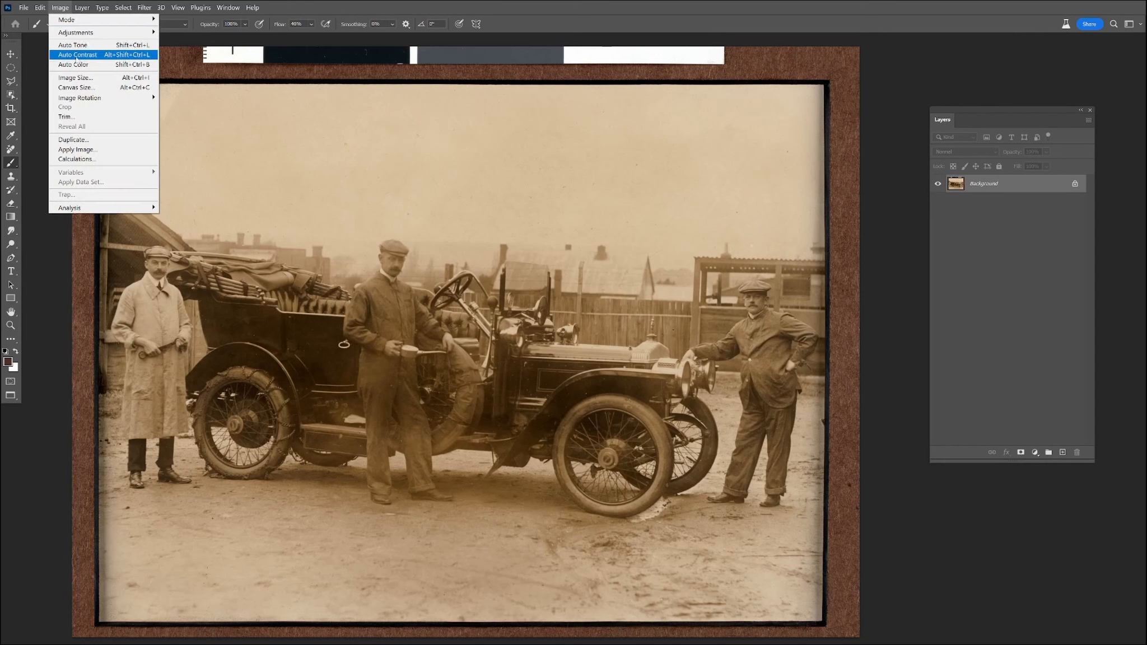
# - Apply Auto Contrast to the scanned photo and crop away the brown mount and black border around it
pyautogui.click(78, 55)
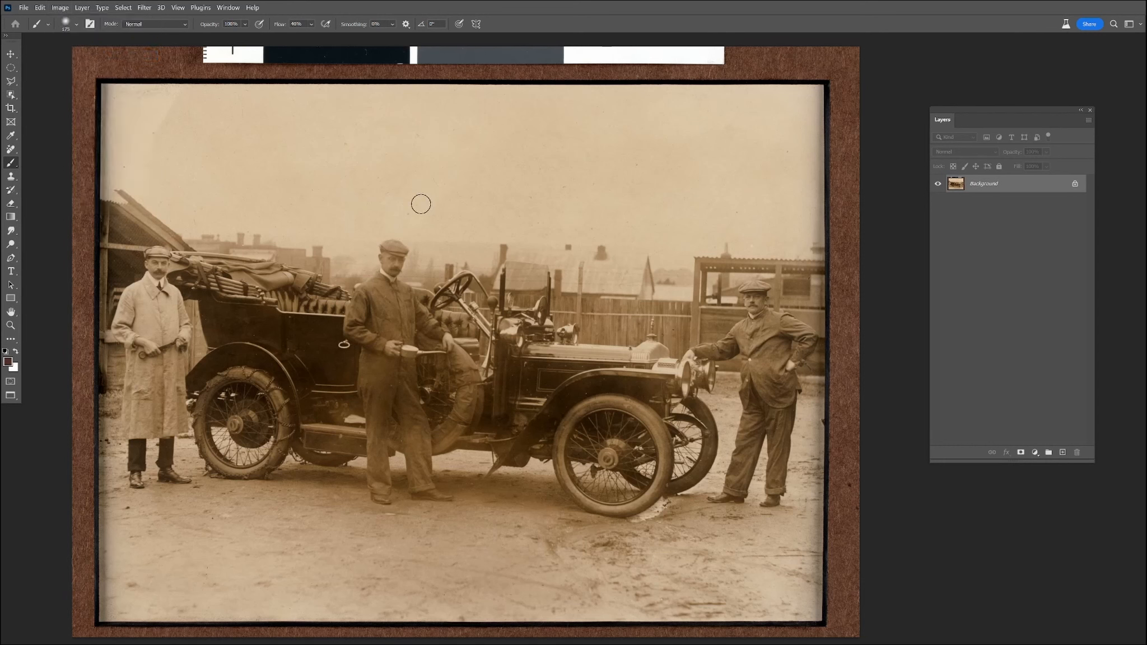
pyautogui.click(11, 108)
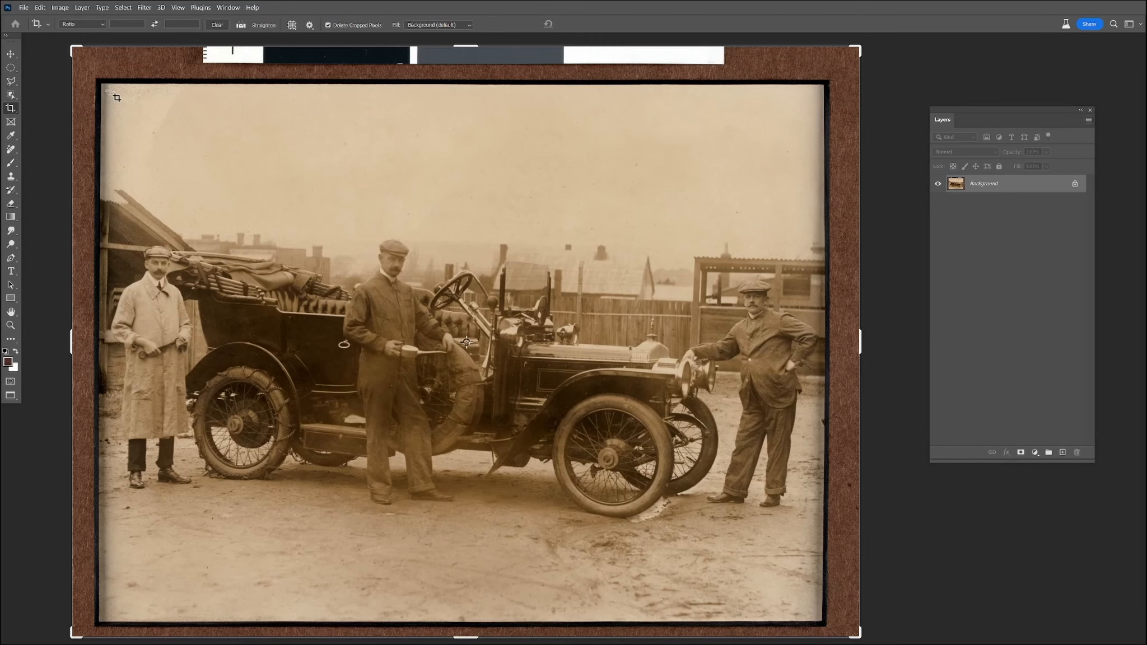
pyautogui.moveTo(73, 49); pyautogui.dragTo(88, 67)
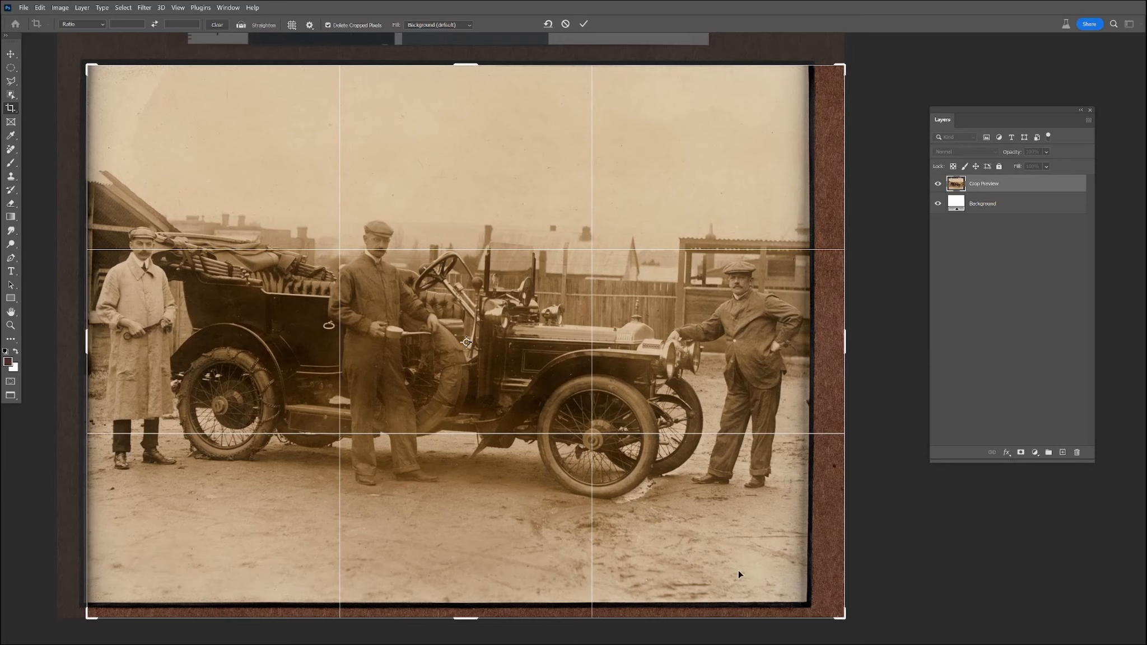
pyautogui.moveTo(843, 616); pyautogui.dragTo(824, 604)
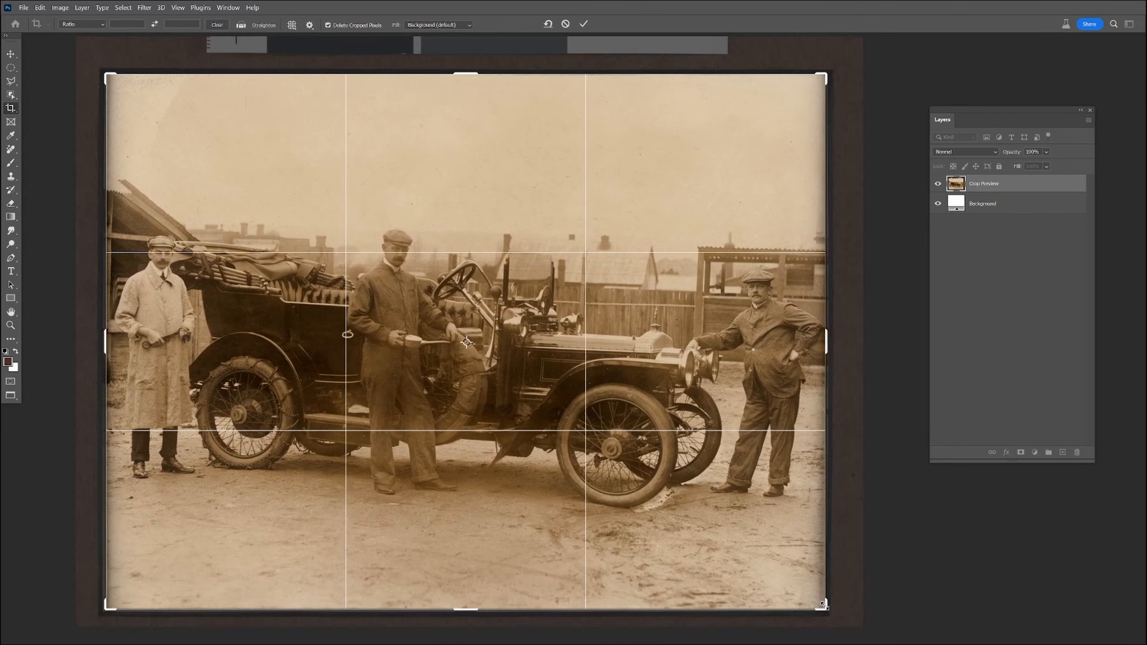
pyautogui.press('Return')
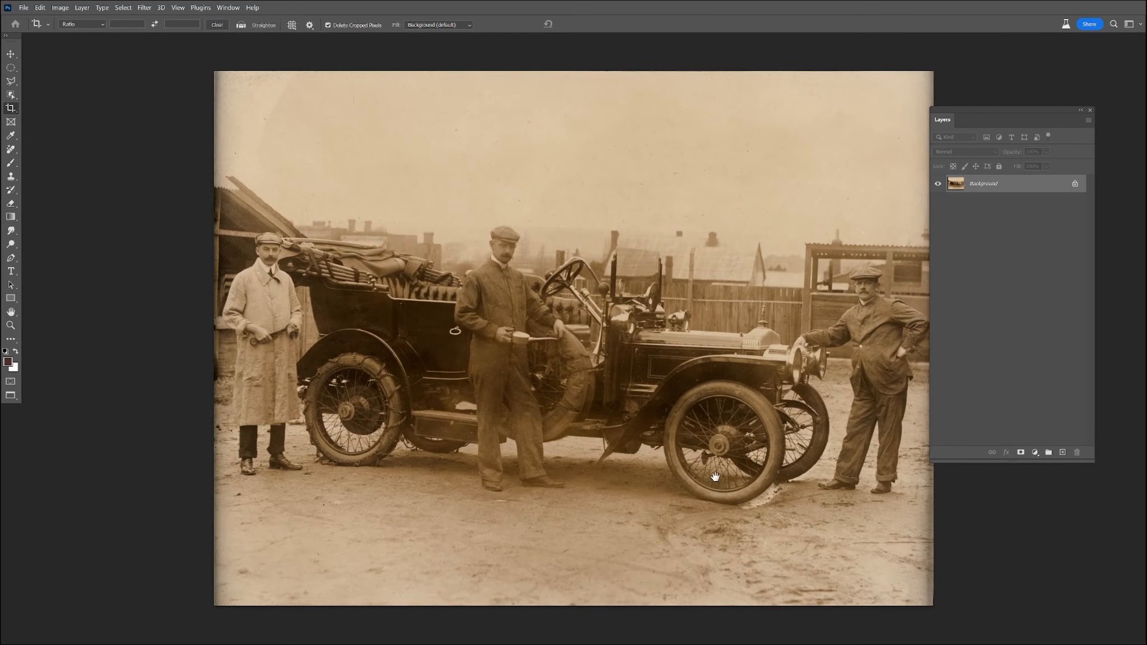
pyautogui.moveTo(825, 607); pyautogui.dragTo(629, 480)
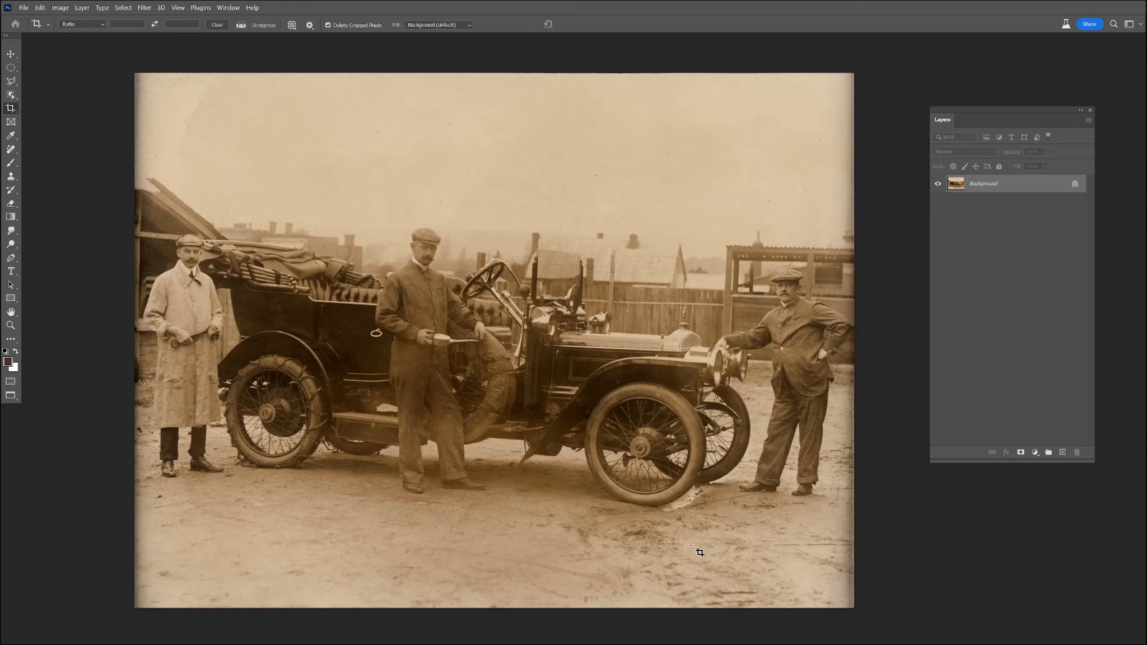
# - Add a Levels adjustment layer above the Background and darken its midtones to 0.75
pyautogui.click(1036, 453)
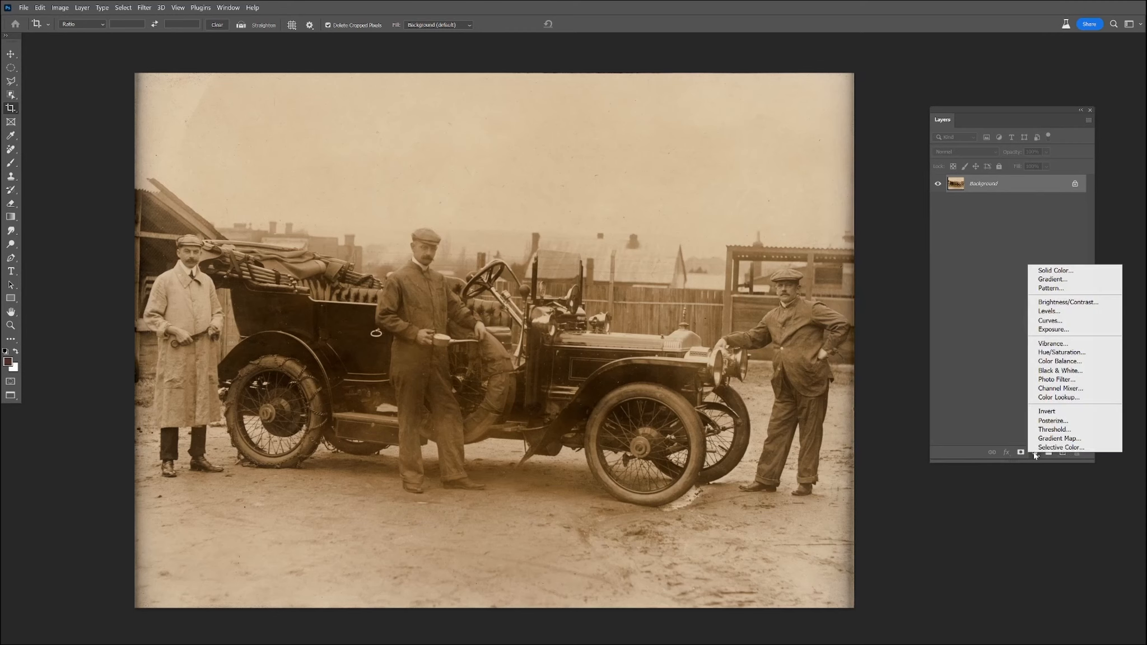
pyautogui.click(1053, 312)
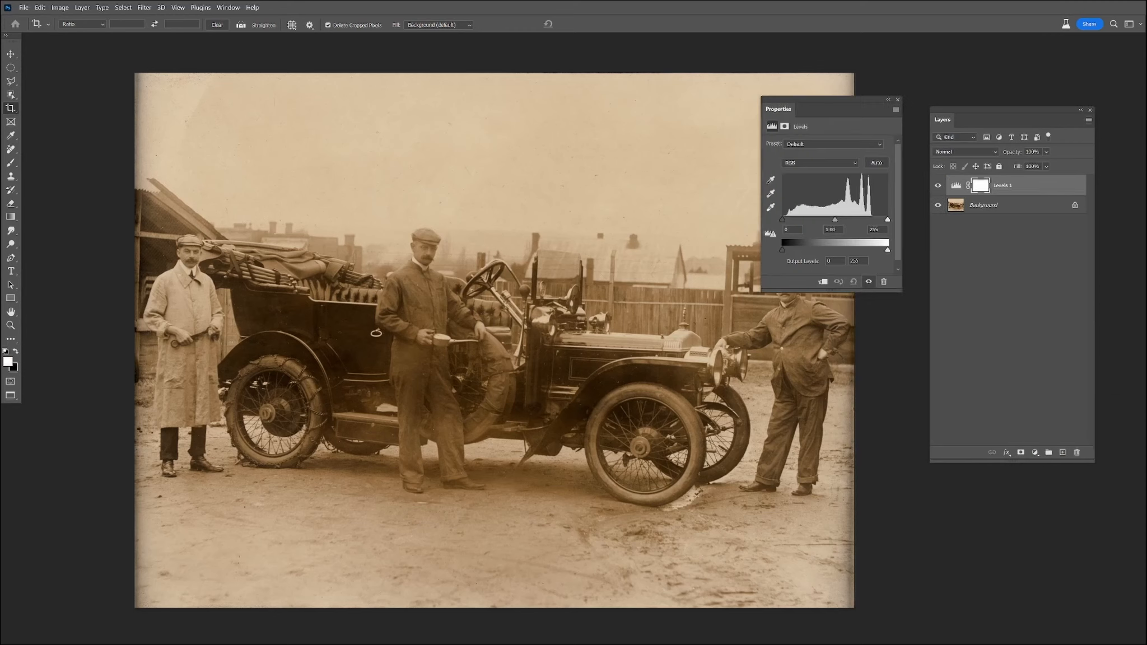
pyautogui.moveTo(835, 220); pyautogui.dragTo(845, 220)
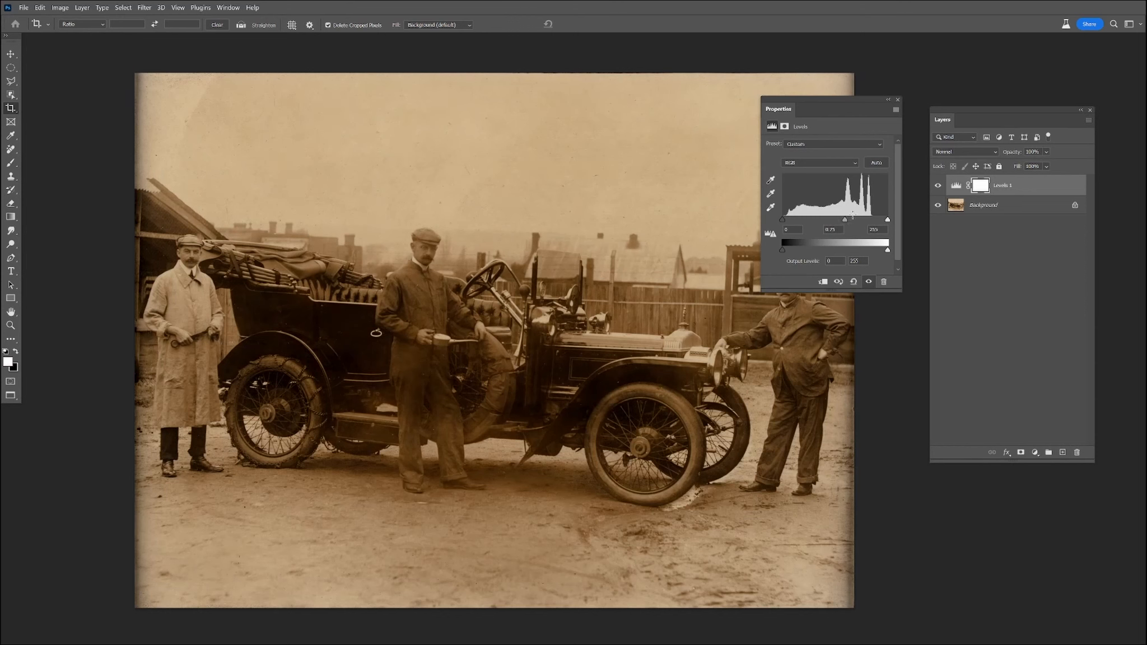
# - Mask the Levels layer with a reflected gradient centred on the middle man, so the adjustment fades out towards both sides
pyautogui.click(984, 188)
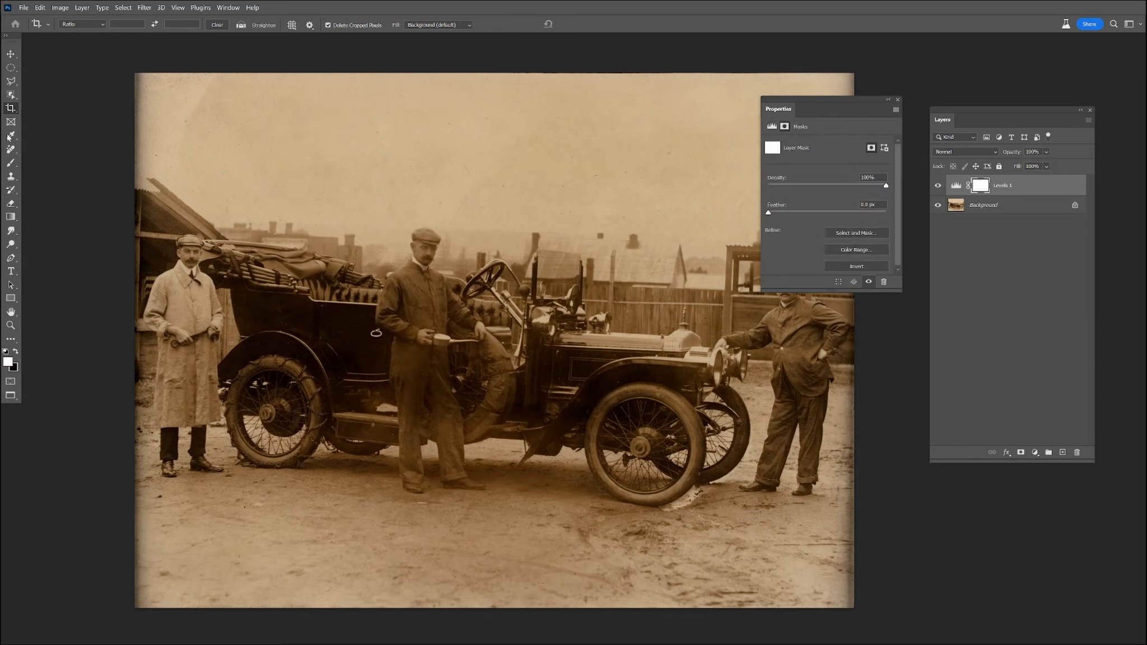
pyautogui.click(18, 221)
pyautogui.click(229, 23)
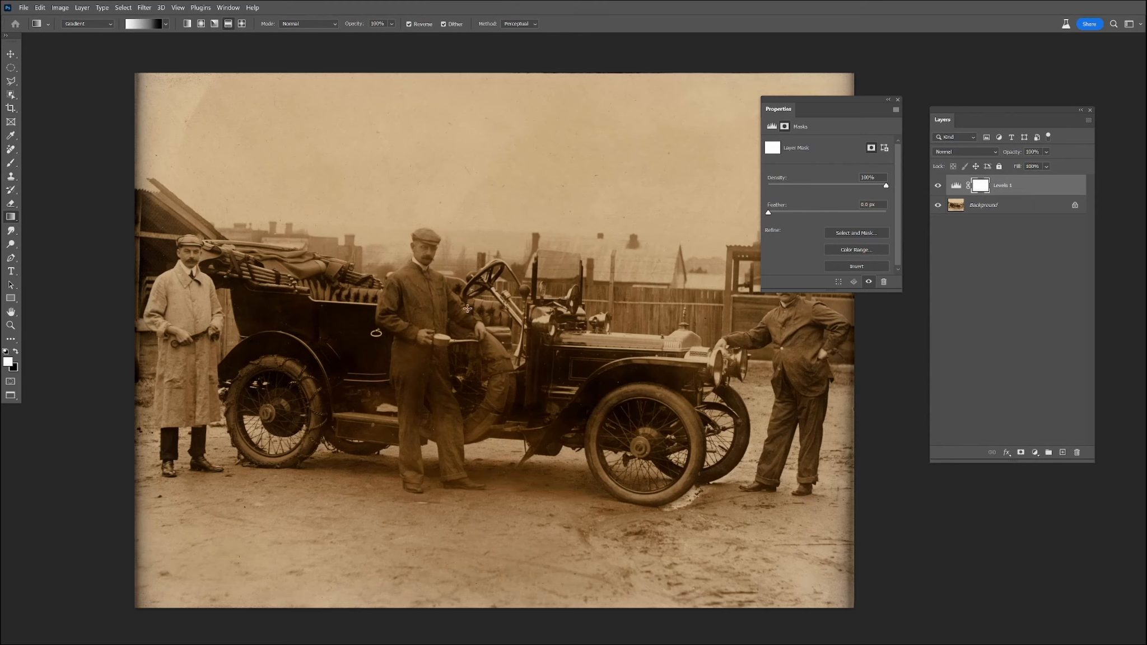
pyautogui.moveTo(447, 308); pyautogui.dragTo(668, 308)
# - Set the Levels inputs to black 15, midtones 1.00 and white 221, and compare the photo with and without the adjustment
pyautogui.moveTo(845, 222); pyautogui.dragTo(837, 221)
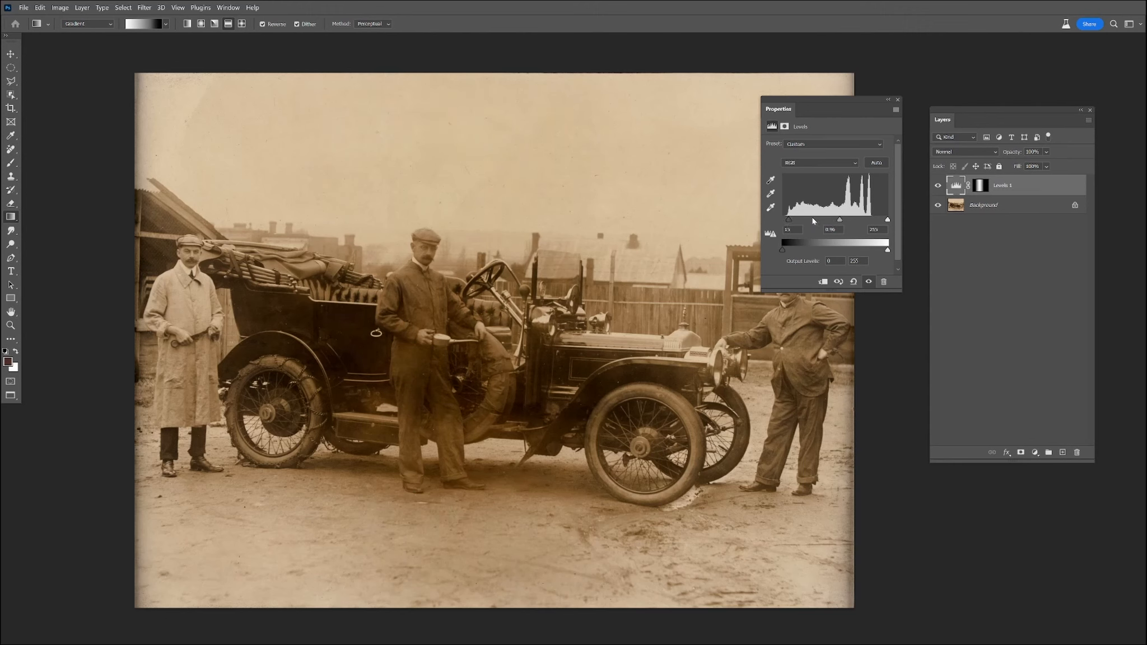
pyautogui.moveTo(887, 221); pyautogui.dragTo(839, 222)
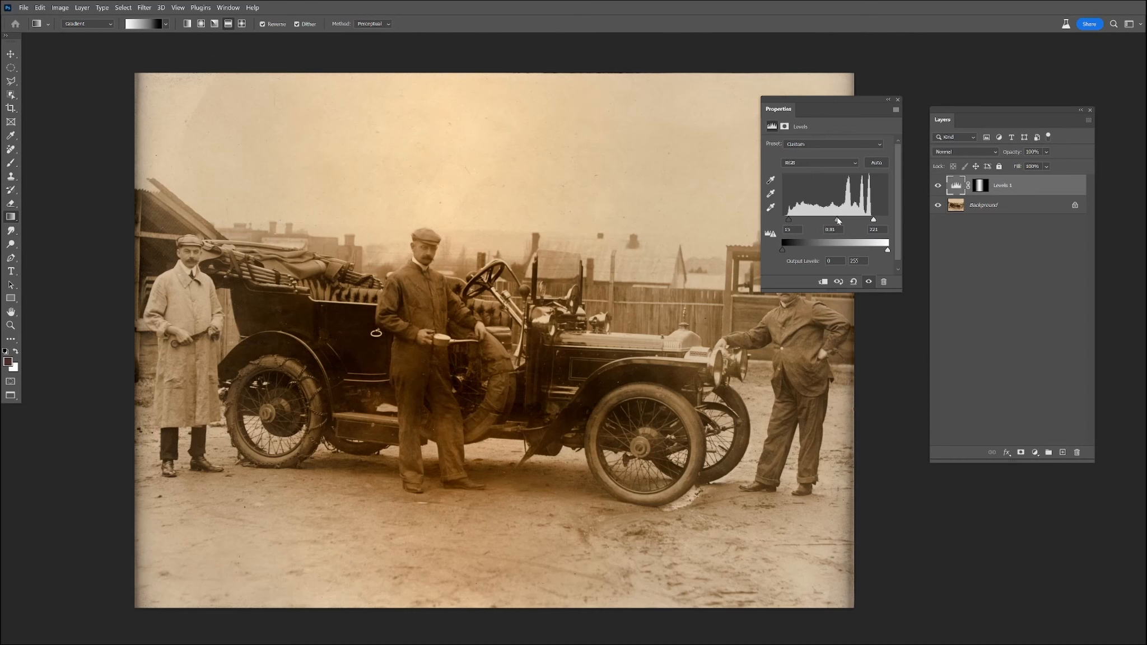
pyautogui.moveTo(839, 221); pyautogui.dragTo(832, 220)
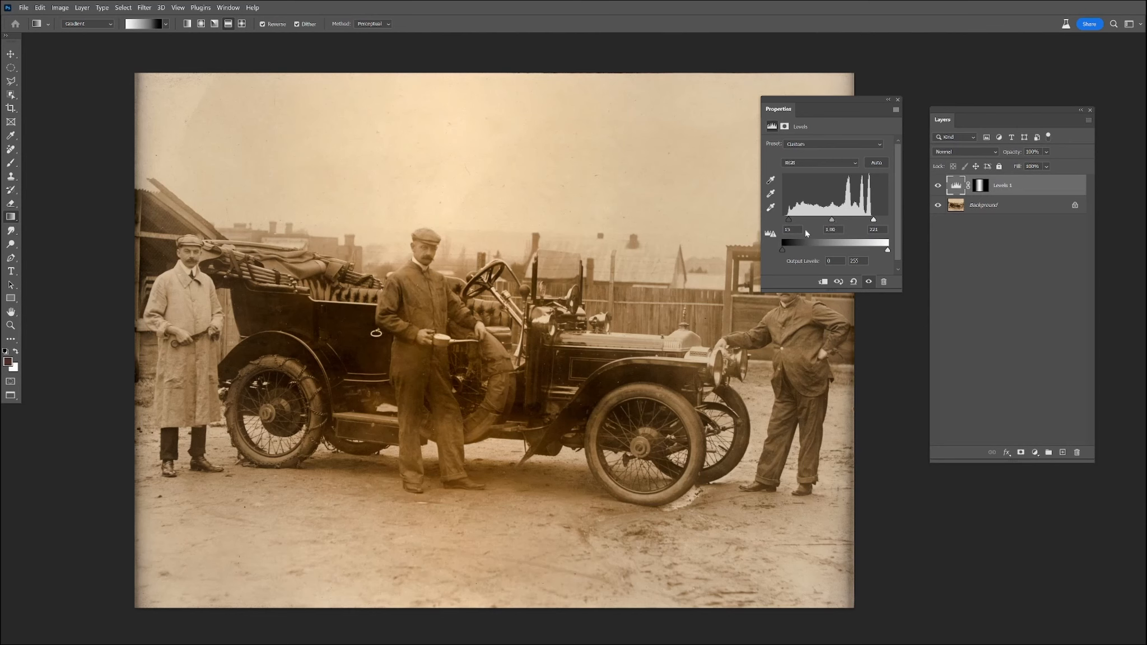
pyautogui.click(939, 185)
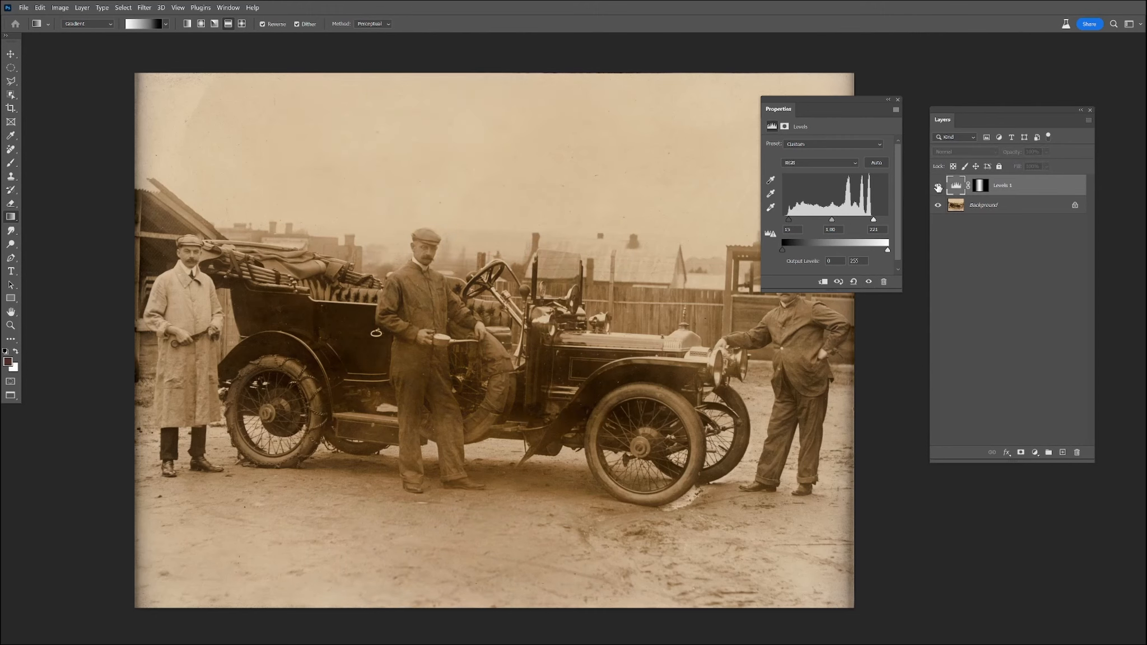
pyautogui.click(938, 185)
pyautogui.click(939, 185)
pyautogui.click(938, 185)
# - Redraw the Levels mask's reflected gradient wider, from the middle man out to the front headlamp, and compare the adjustment on and off
pyautogui.click(980, 185)
pyautogui.moveTo(448, 307); pyautogui.dragTo(736, 310)
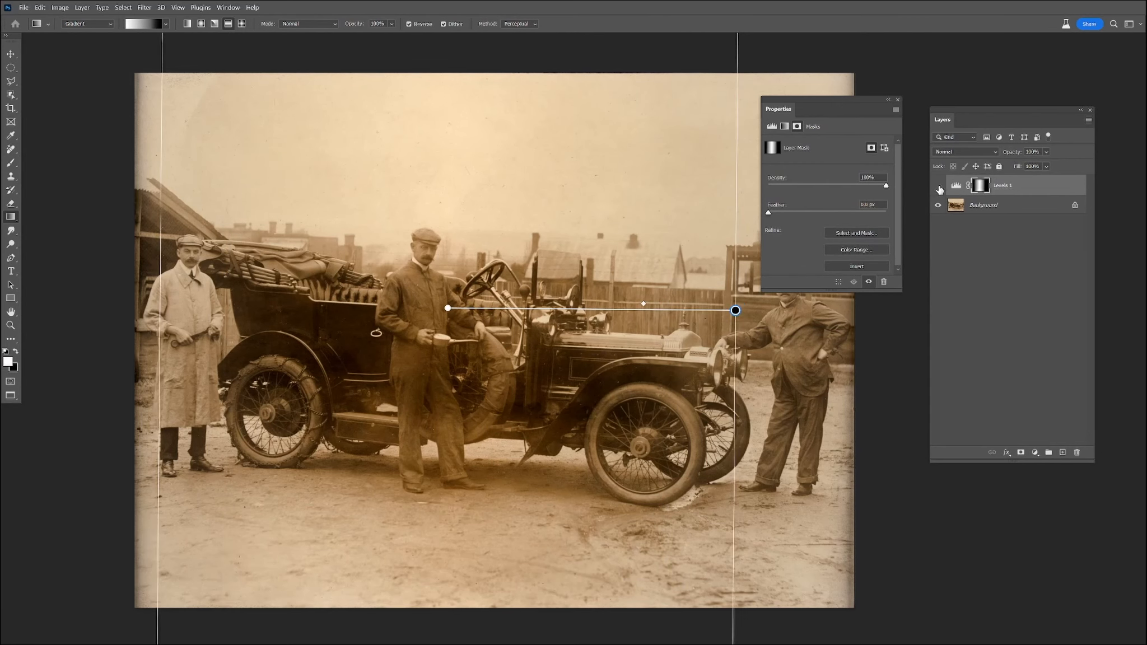
pyautogui.click(938, 186)
pyautogui.click(939, 186)
pyautogui.click(940, 186)
pyautogui.click(940, 186)
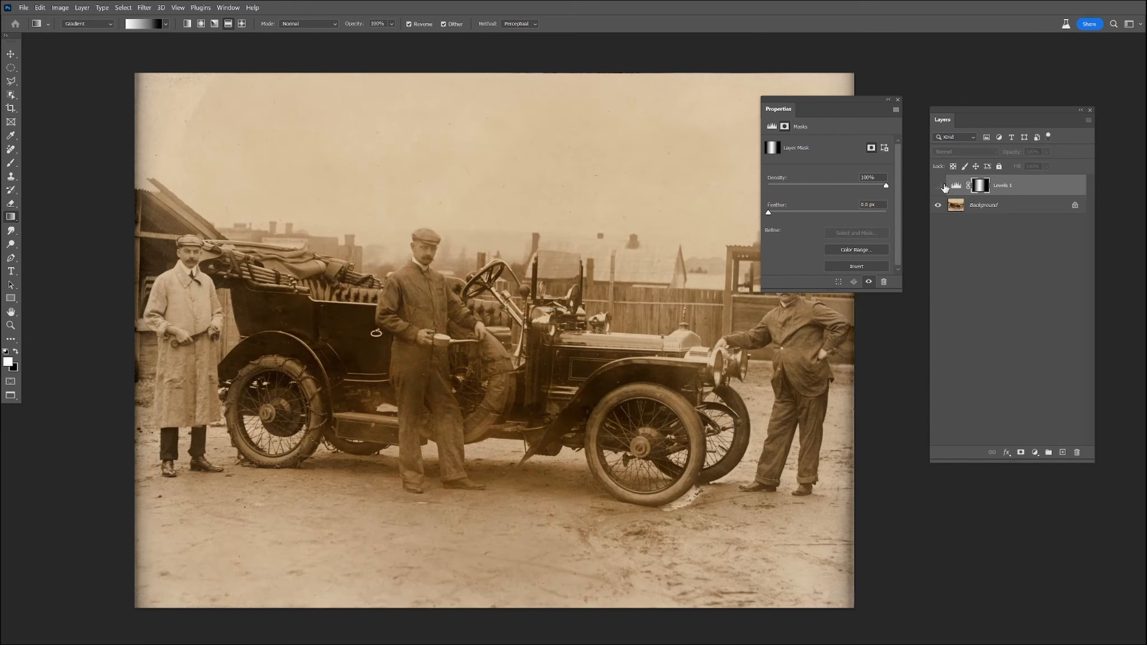
pyautogui.click(940, 186)
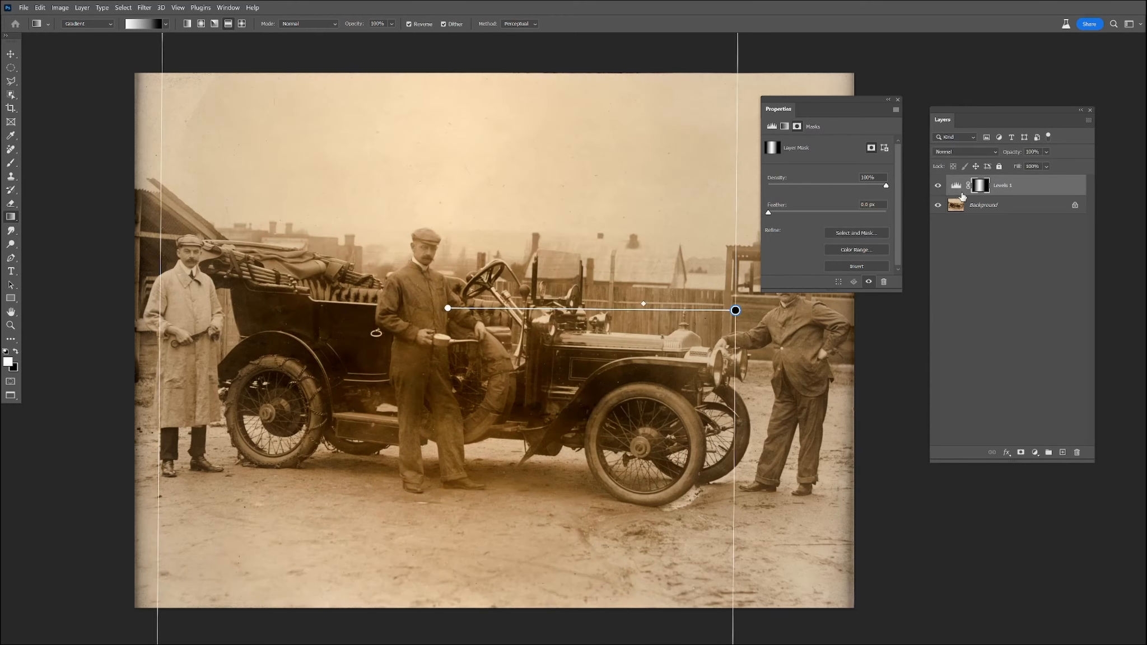
# - Add a Hue/Saturation adjustment layer above the Levels layer and set its saturation to -100
pyautogui.click(958, 189)
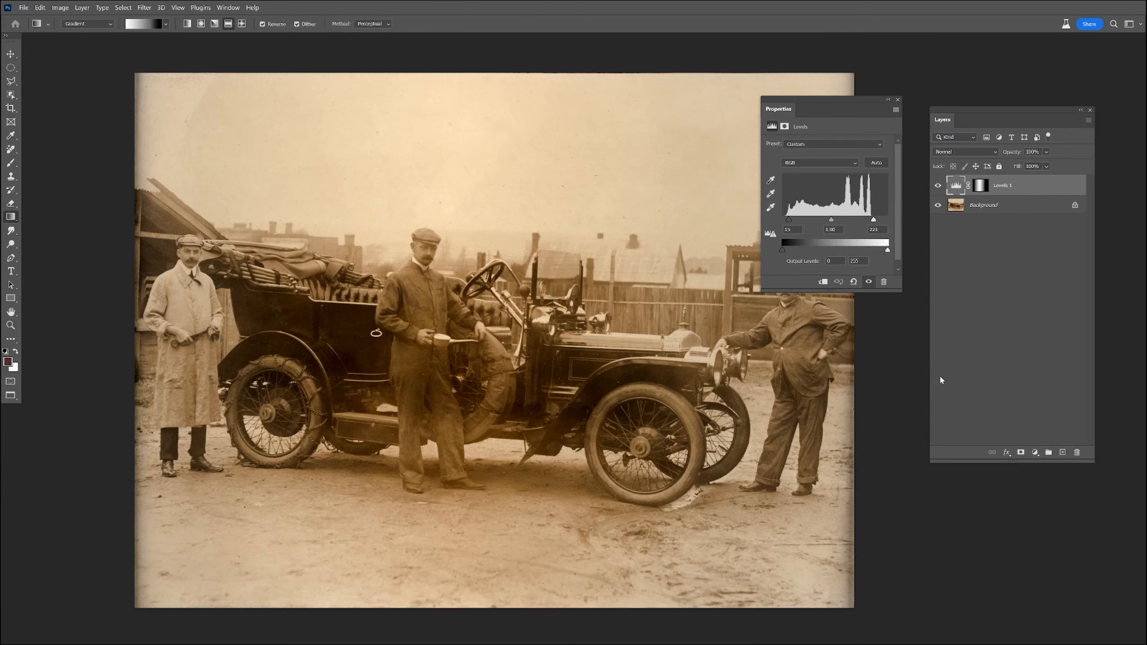
pyautogui.click(1036, 452)
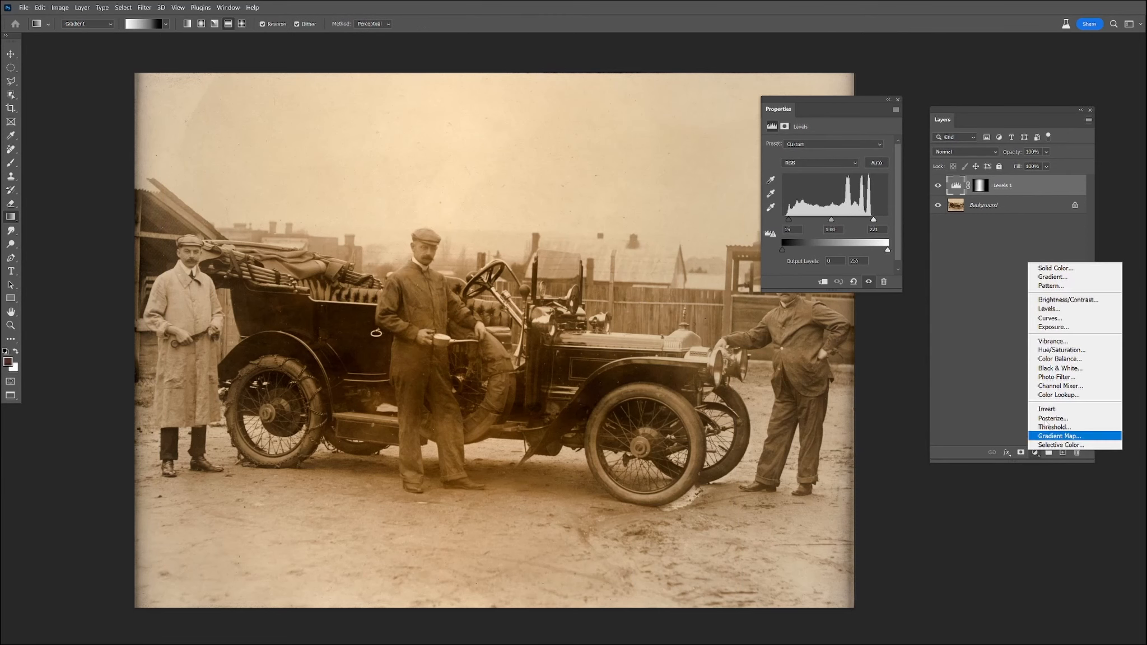
pyautogui.click(1044, 348)
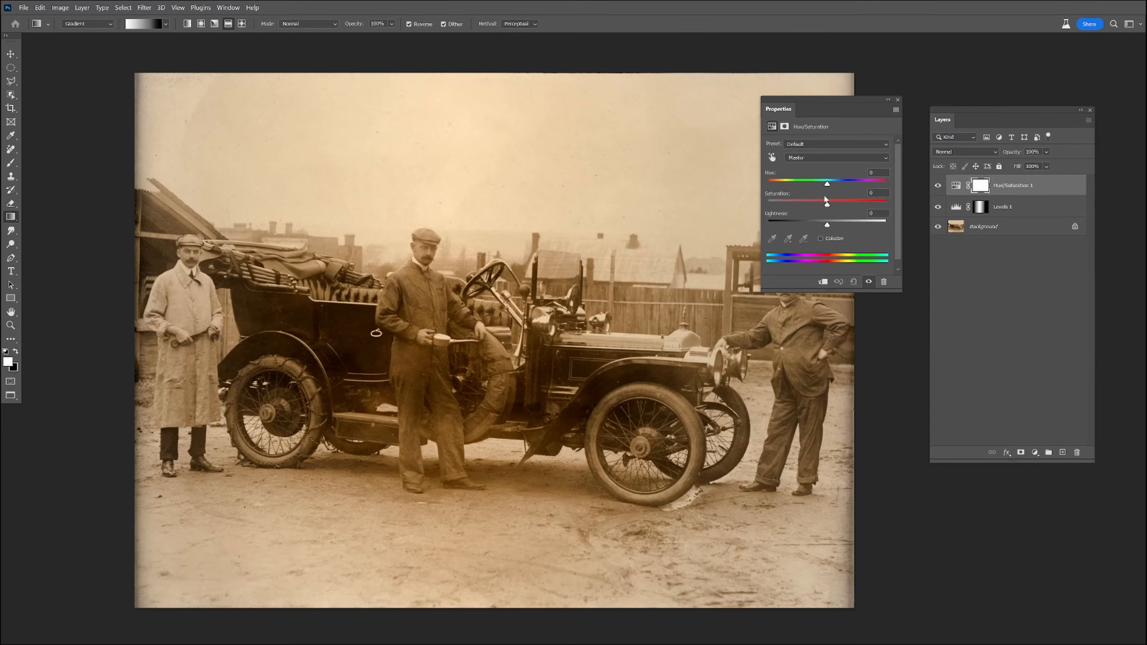
pyautogui.moveTo(827, 204); pyautogui.dragTo(723, 198)
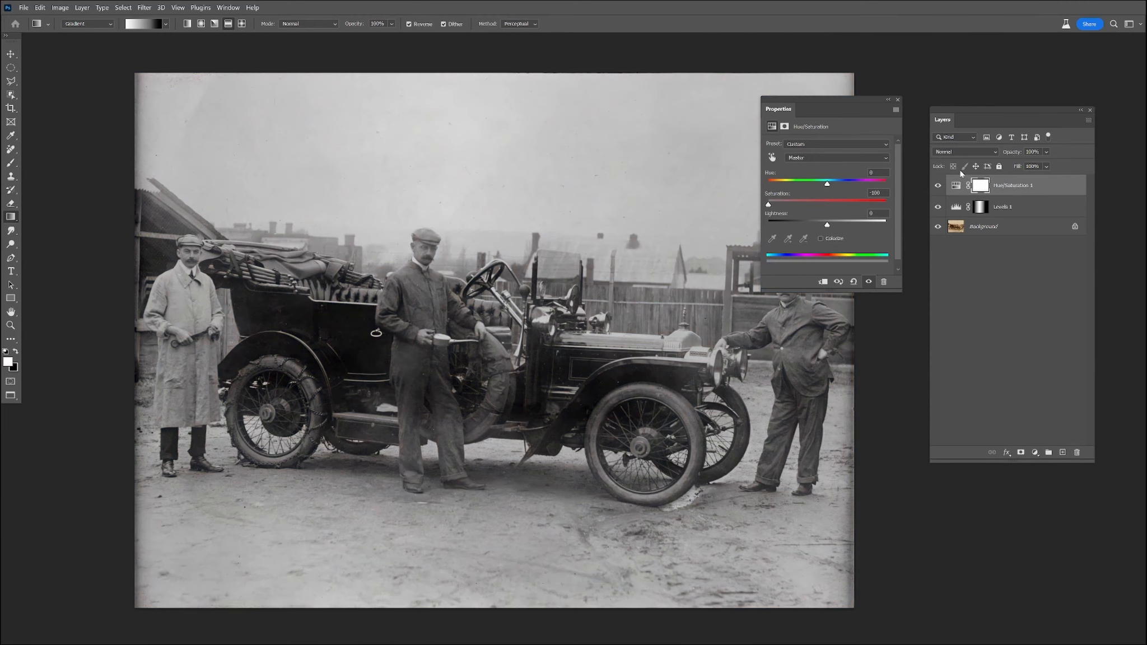
# - Set the Levels layer's white input to 240, comparing the desaturated photo with and without that layer
pyautogui.click(938, 209)
pyautogui.click(938, 208)
pyautogui.click(938, 209)
pyautogui.click(938, 208)
pyautogui.click(938, 209)
pyautogui.click(937, 208)
pyautogui.click(957, 207)
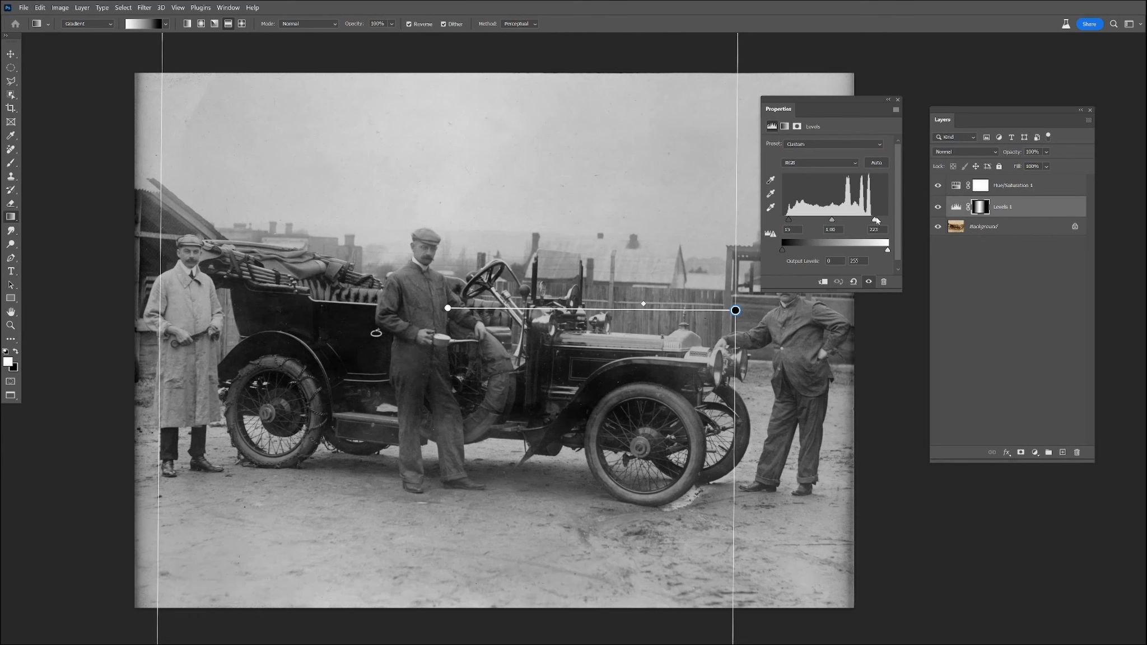
pyautogui.moveTo(877, 221); pyautogui.dragTo(883, 221)
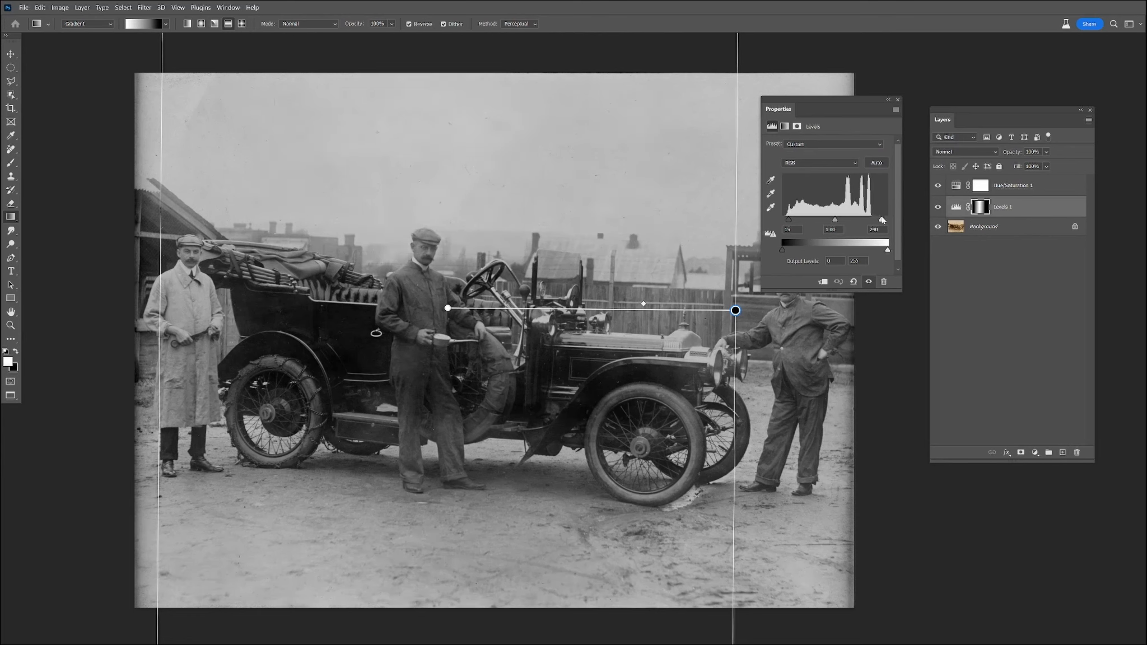
pyautogui.click(938, 209)
pyautogui.click(938, 208)
pyautogui.click(938, 208)
pyautogui.click(938, 209)
# - Merge the Levels layer and the Hue/Saturation layer into the Background and close the adjustment properties
pyautogui.rightClick(1005, 231)
pyautogui.click(1032, 321)
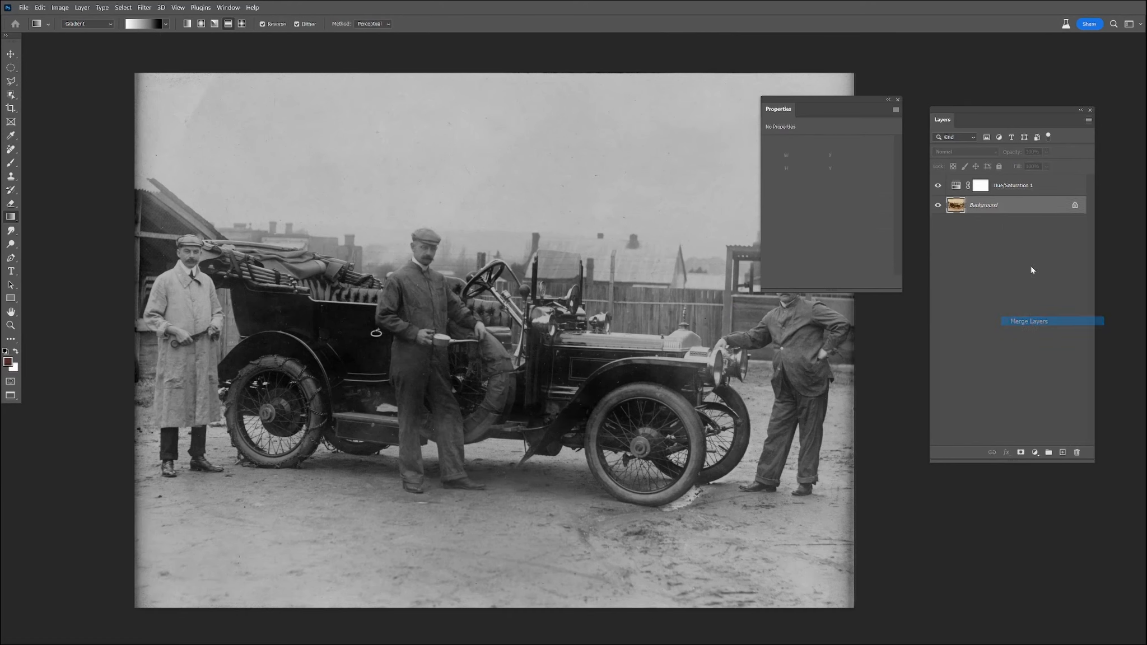
pyautogui.click(1008, 190)
pyautogui.keyDown('shift'); pyautogui.click(1009, 206); pyautogui.keyUp('shift')
pyautogui.rightClick(1008, 206)
pyautogui.click(1028, 298)
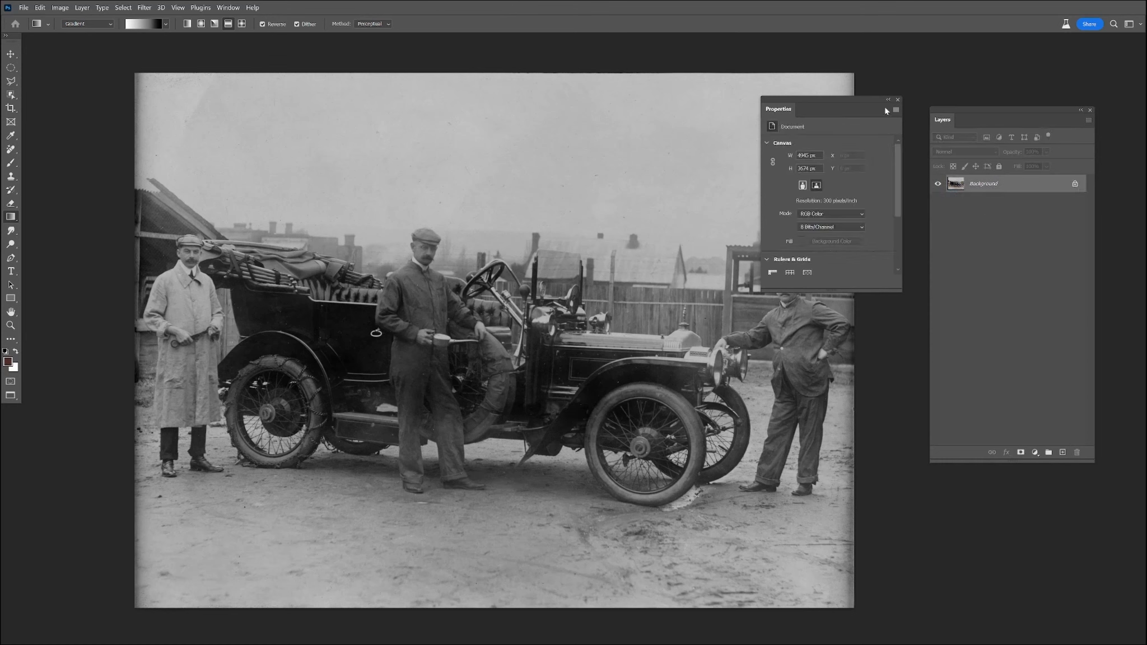
pyautogui.click(898, 100)
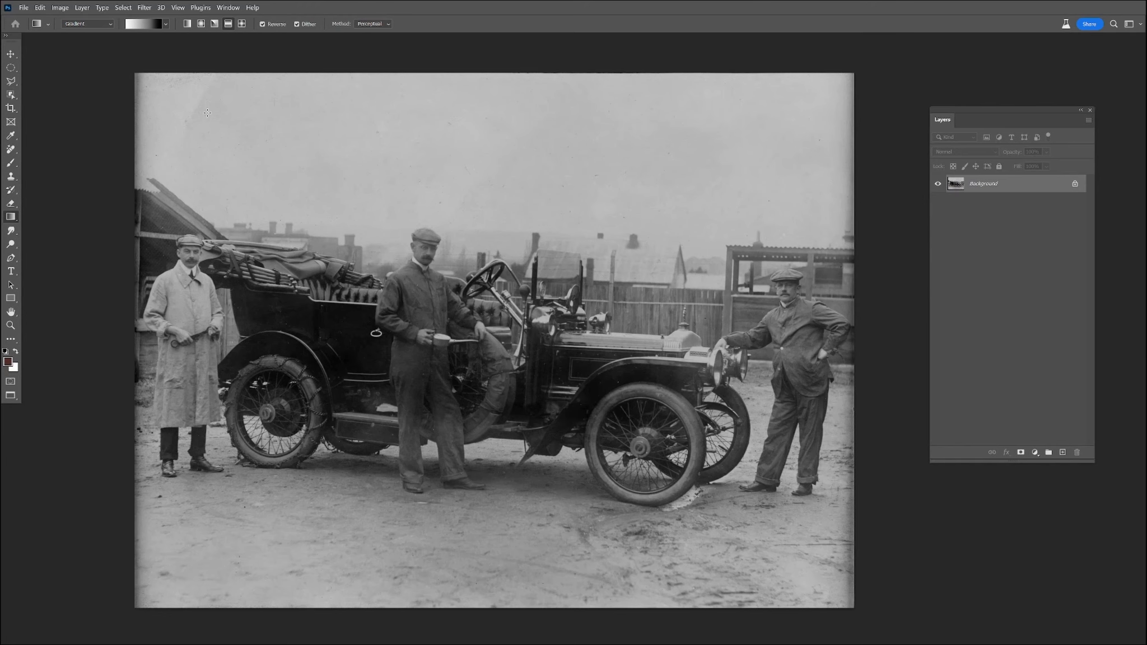
# - Open the Neural Filters for the merged photo and enable Photo Restoration
pyautogui.click(144, 8)
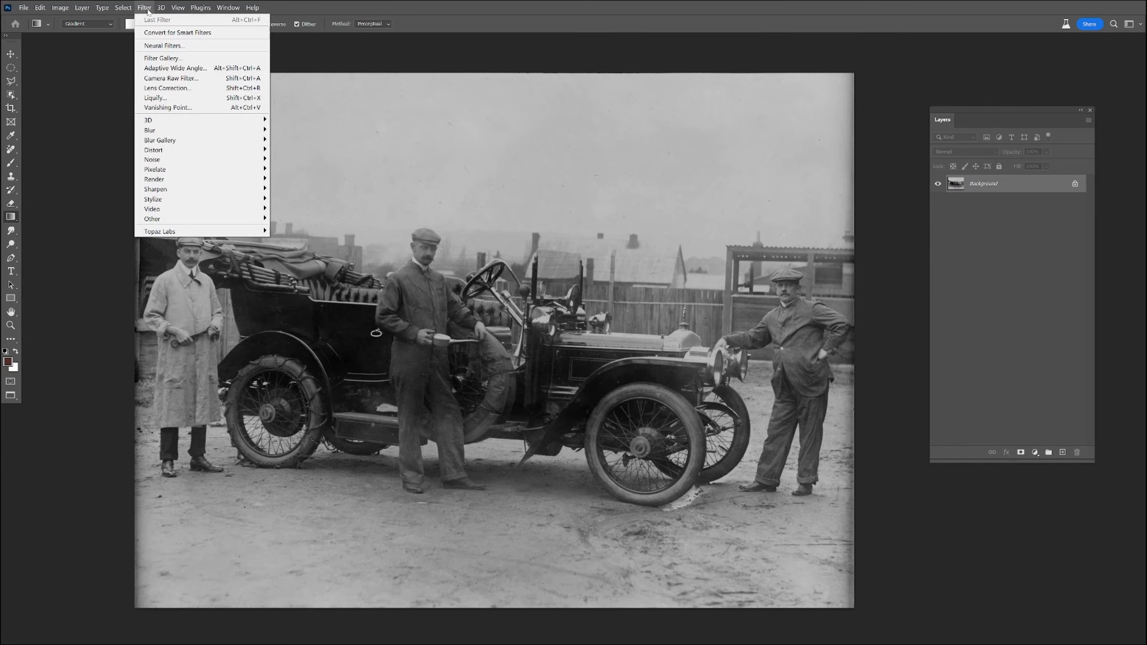
pyautogui.click(169, 48)
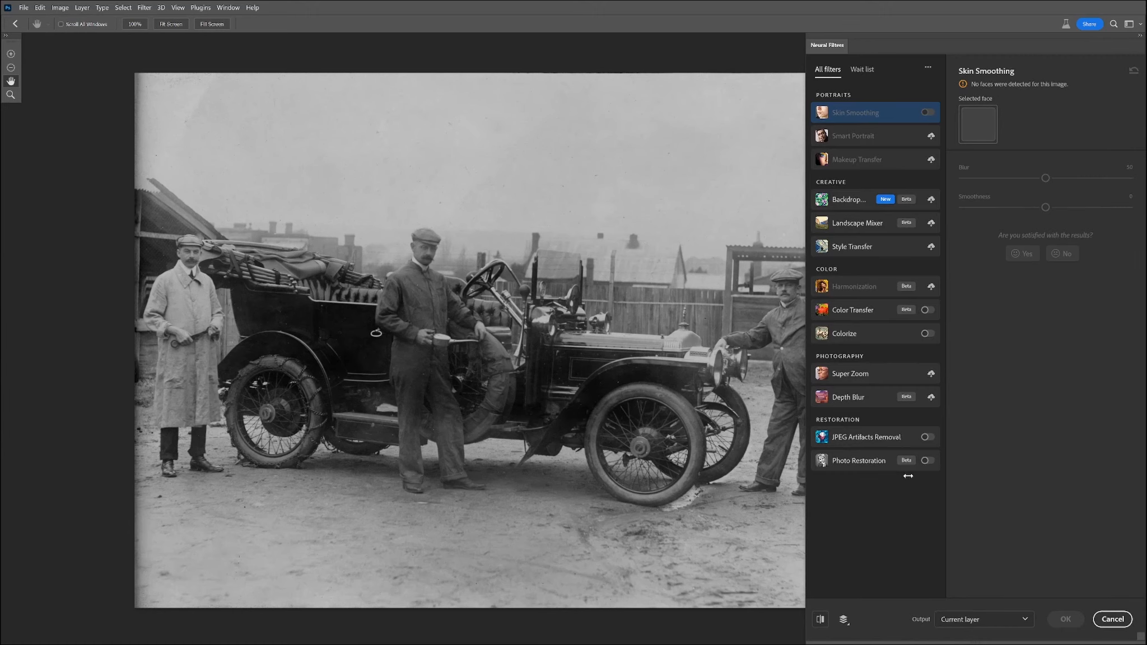
pyautogui.click(928, 460)
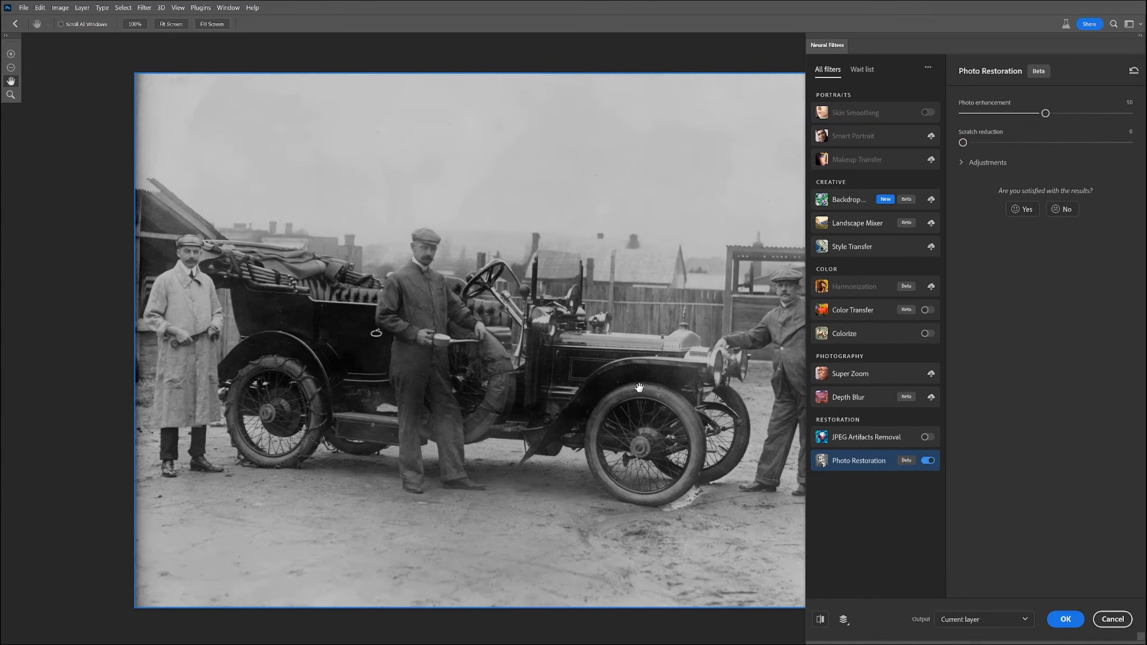
# - Examine the middle man, the car's front and the man beside it with the Photo Restoration preview on and off
pyautogui.scroll(5, 538, 325)
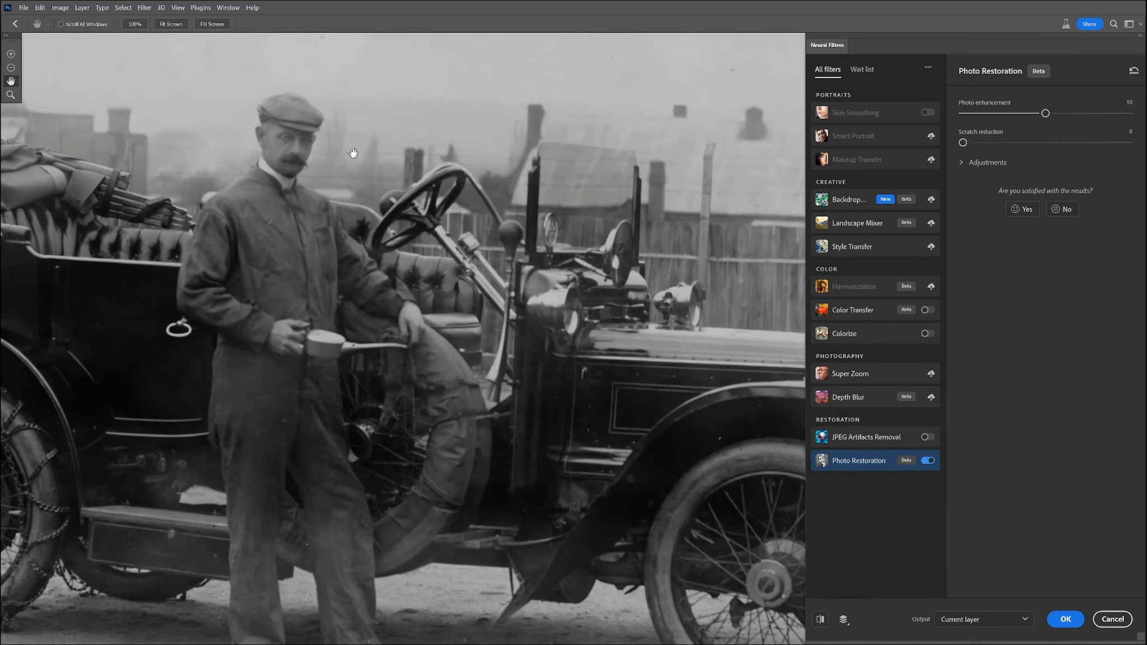
pyautogui.moveTo(344, 143); pyautogui.dragTo(361, 249)
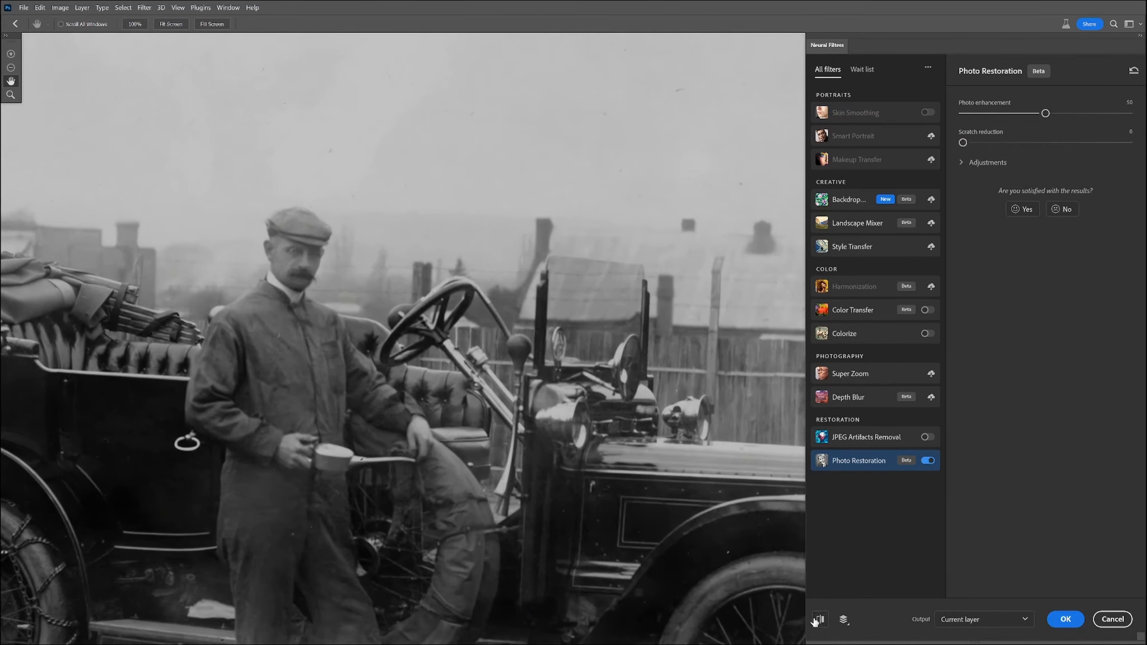
pyautogui.click(822, 621)
pyautogui.moveTo(701, 587); pyautogui.dragTo(335, 456)
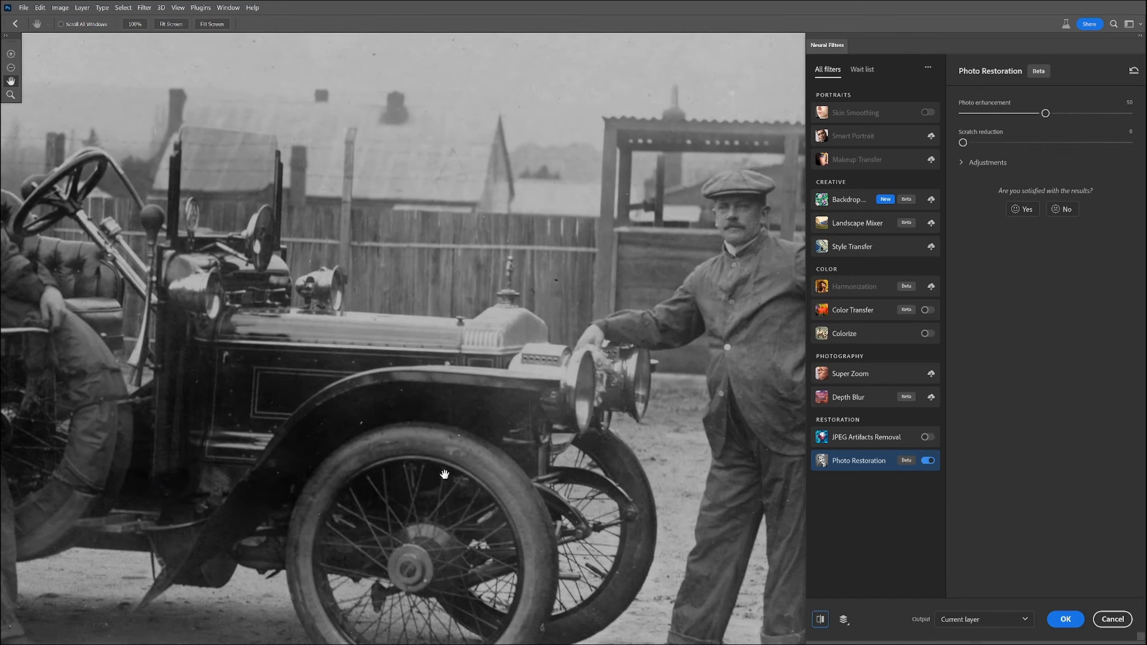
pyautogui.click(821, 620)
pyautogui.click(822, 621)
pyautogui.click(822, 621)
pyautogui.click(822, 621)
pyautogui.click(821, 620)
pyautogui.click(822, 621)
# - Output the Photo Restoration result to a new layer and apply the neural filter
pyautogui.click(982, 625)
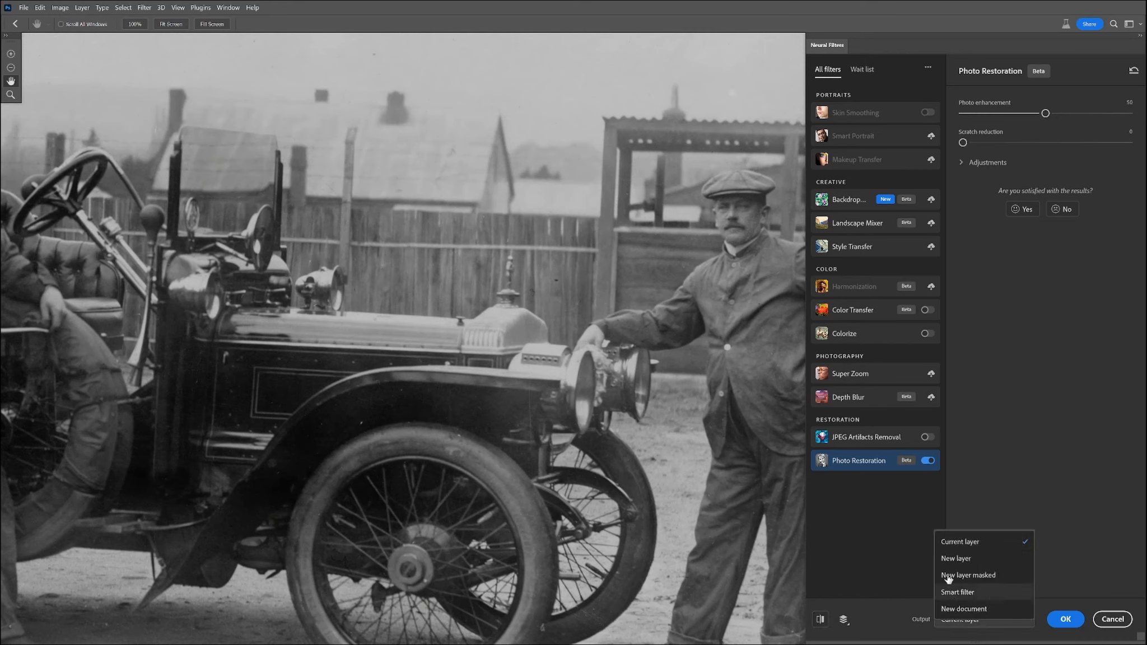
pyautogui.click(963, 559)
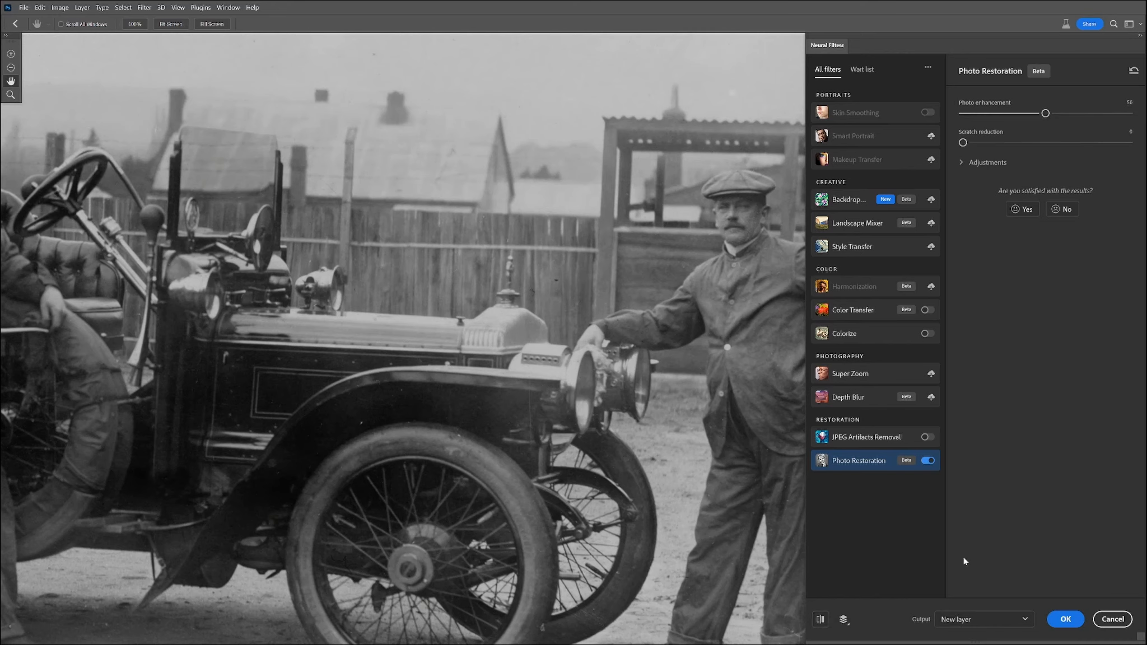
pyautogui.click(1065, 619)
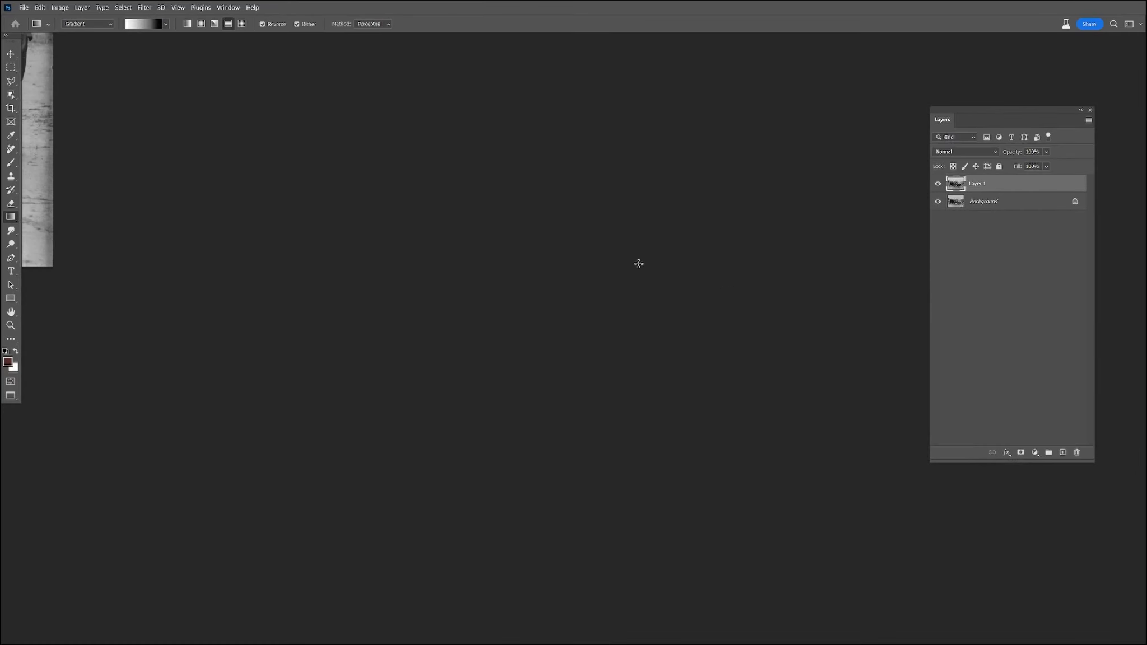
# - Sharpen the restored layer with Topaz Sharpen AI using the Standard model with Lens Blur
pyautogui.moveTo(248, 159); pyautogui.dragTo(833, 453)
pyautogui.scroll(5, 431, 335)
pyautogui.moveTo(488, 255); pyautogui.dragTo(496, 342)
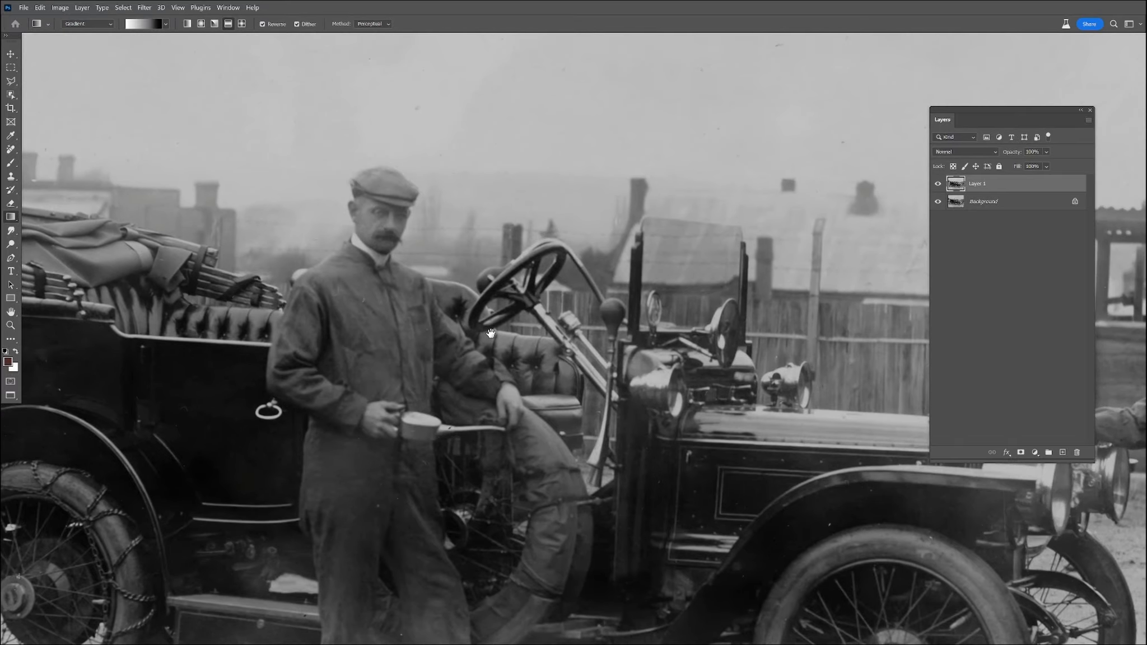
pyautogui.click(144, 8)
pyautogui.moveTo(195, 234)
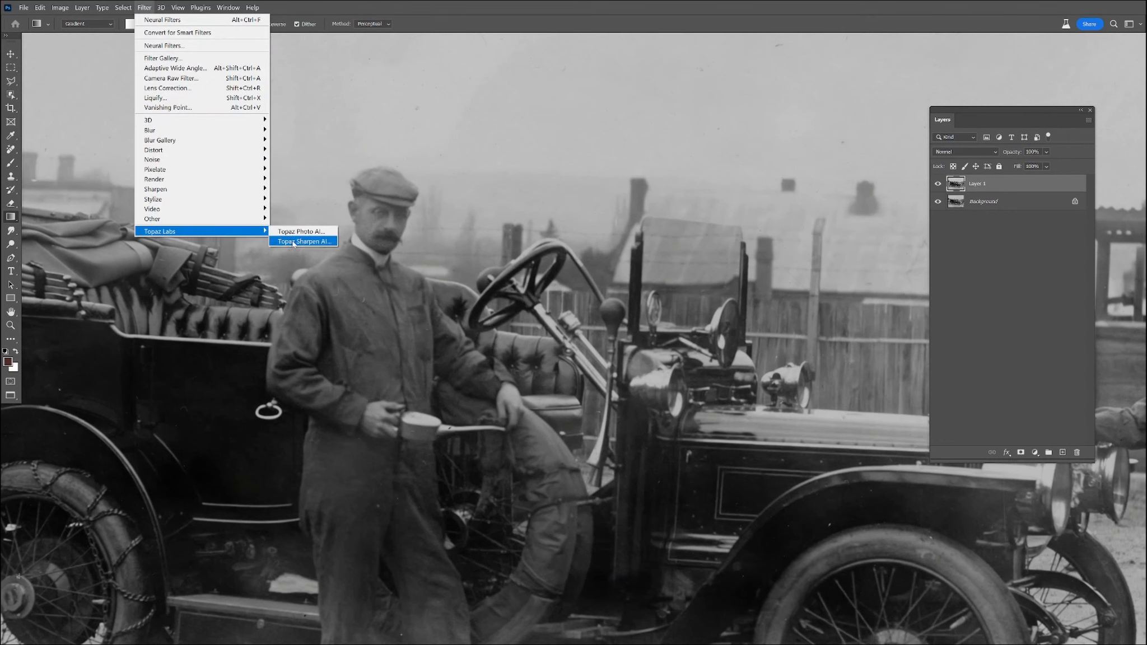
pyautogui.click(321, 242)
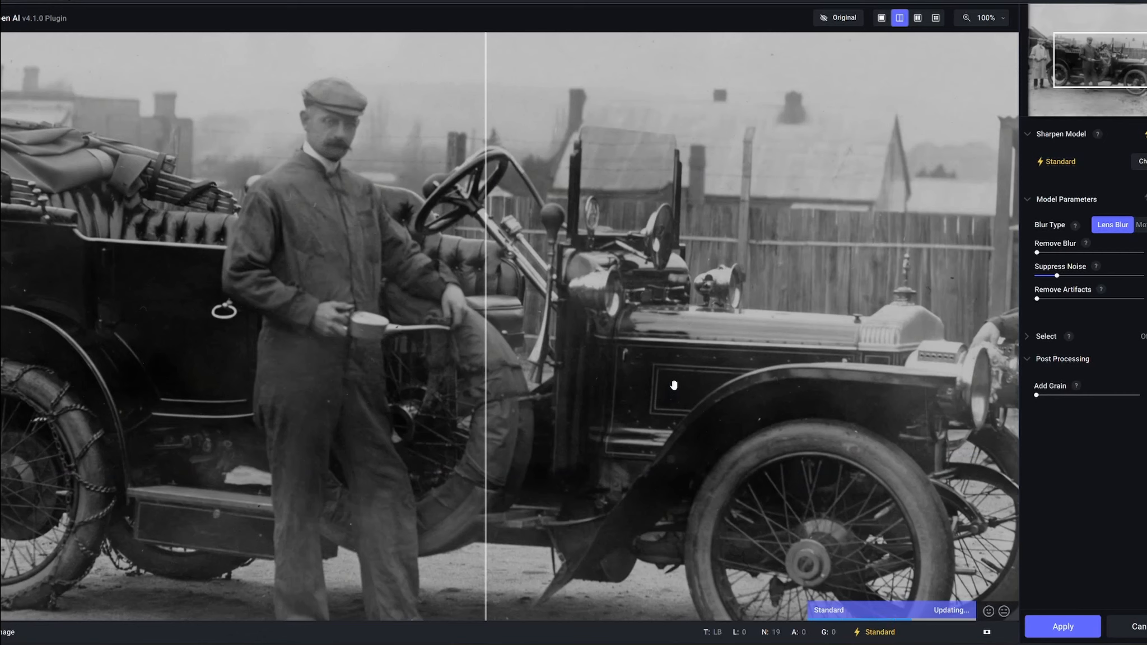
pyautogui.moveTo(485, 314); pyautogui.dragTo(644, 336)
pyautogui.click(1063, 627)
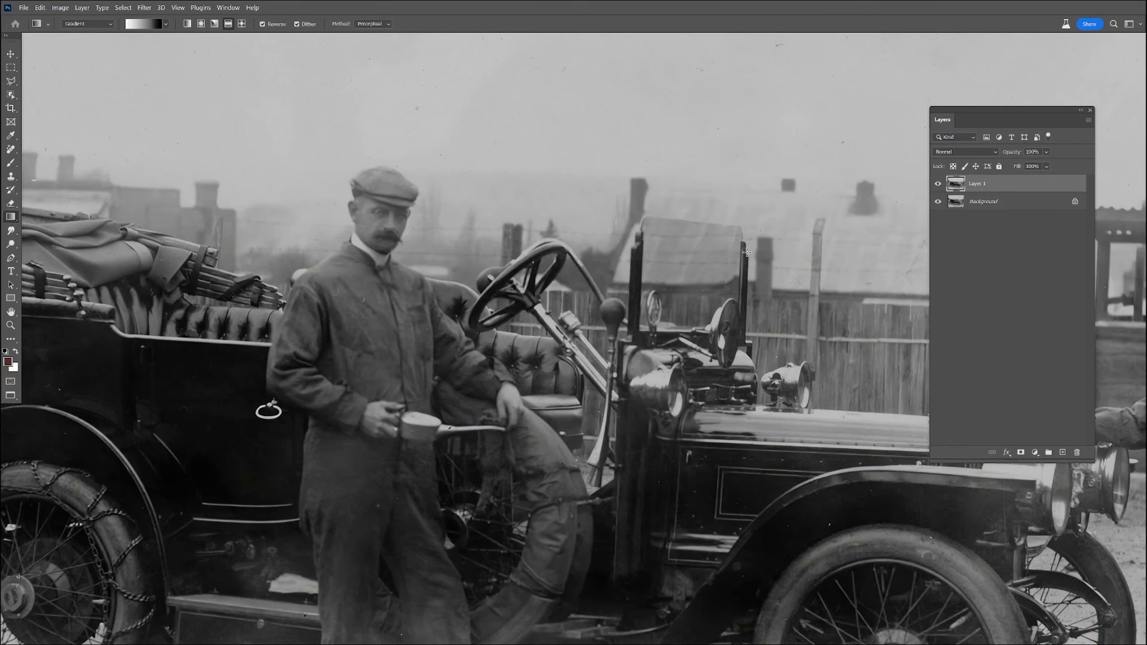
# - Compare the middle man and the steering wheel with the sharpened layer shown and hidden
pyautogui.scroll(5, 541, 286)
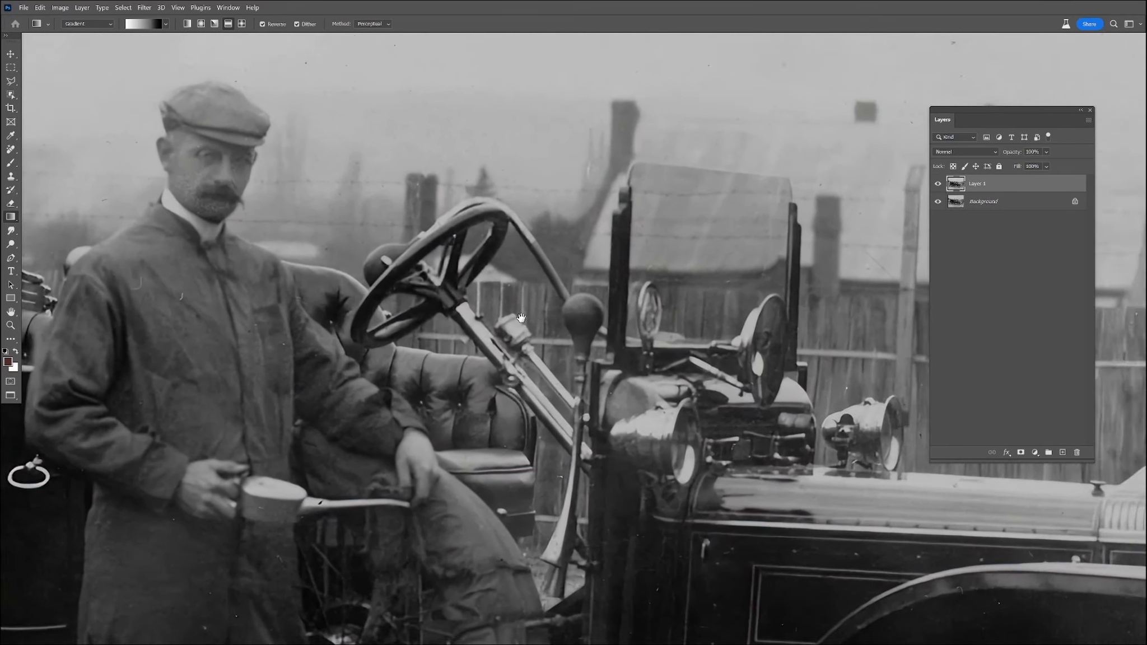
pyautogui.moveTo(521, 318); pyautogui.dragTo(479, 308)
pyautogui.click(937, 185)
pyautogui.click(938, 186)
pyautogui.click(939, 186)
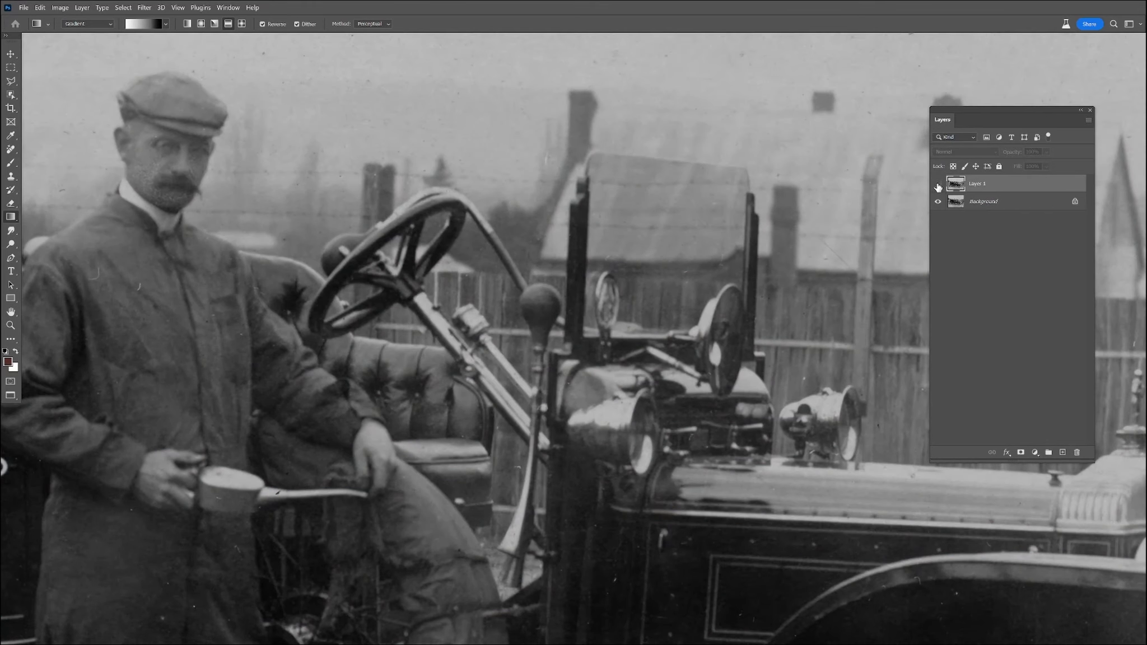
pyautogui.click(938, 185)
# - Compare the man in the light coat and the rear of the car with and without the sharpened layer
pyautogui.scroll(-1, 751, 226)
pyautogui.moveTo(694, 337); pyautogui.dragTo(884, 291)
pyautogui.moveTo(384, 318); pyautogui.dragTo(784, 283)
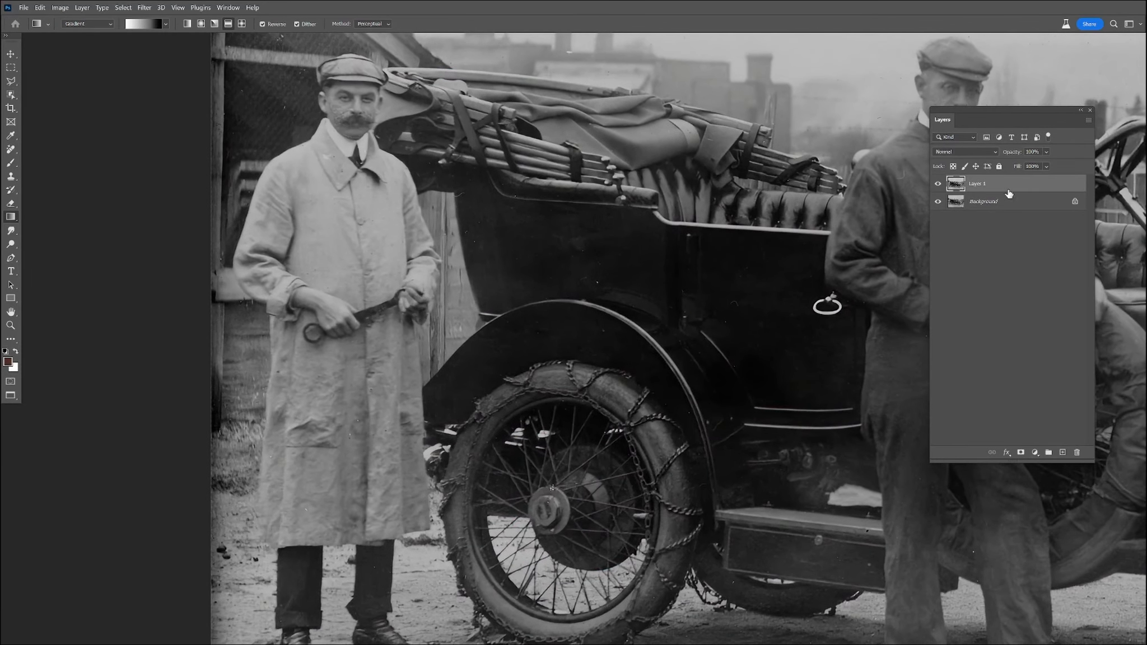
pyautogui.click(940, 184)
pyautogui.click(939, 185)
pyautogui.click(939, 184)
pyautogui.click(940, 184)
pyautogui.click(939, 184)
# - Examine the chained rear wheel up close with the sharpened layer shown and hidden
pyautogui.moveTo(586, 361); pyautogui.dragTo(571, 221)
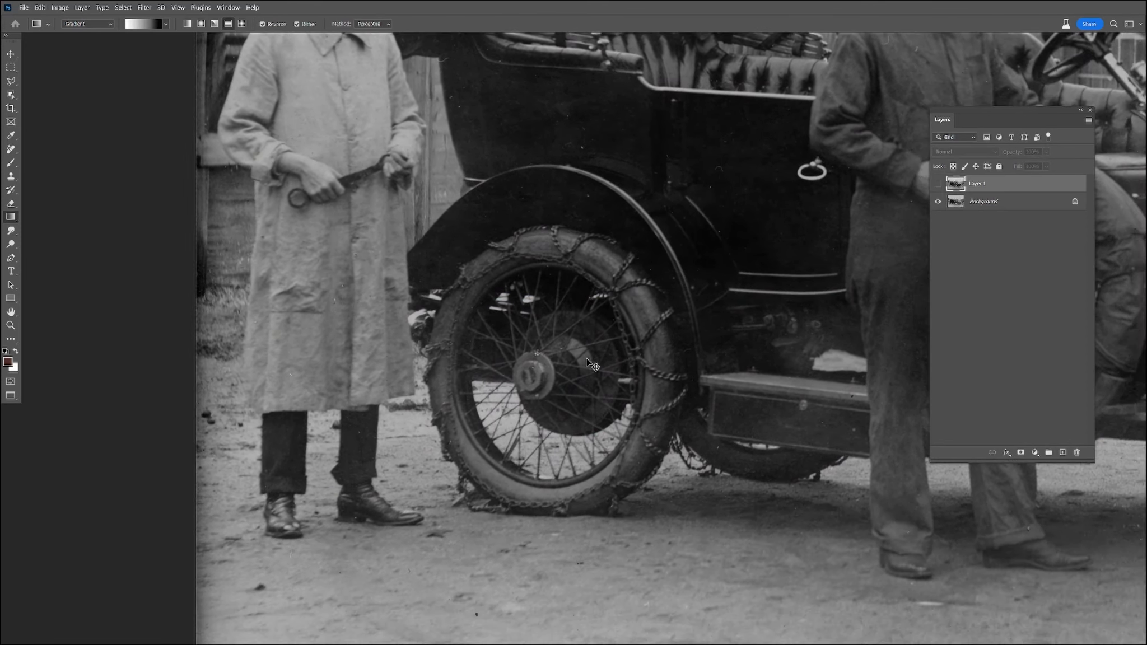
pyautogui.scroll(4, 595, 360)
pyautogui.click(940, 185)
pyautogui.click(940, 184)
pyautogui.click(939, 184)
pyautogui.click(939, 184)
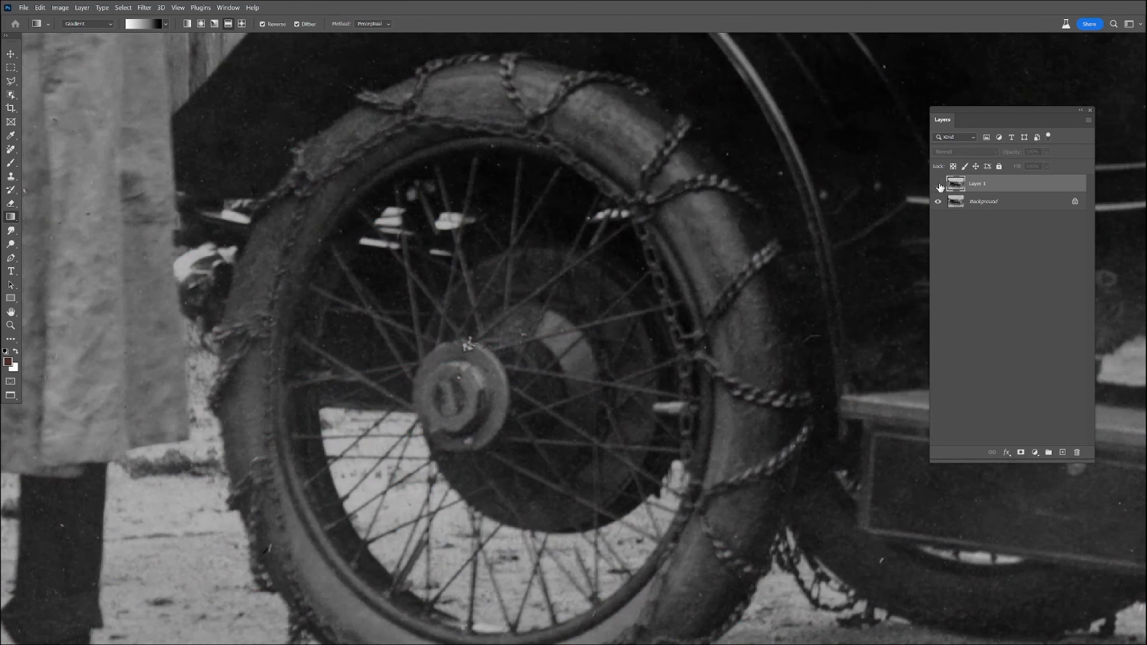
pyautogui.click(939, 185)
# - Examine the man beside the headlamps and the car's bonnet with and without the sharpened layer, leaving the layer shown
pyautogui.scroll(-2, 696, 258)
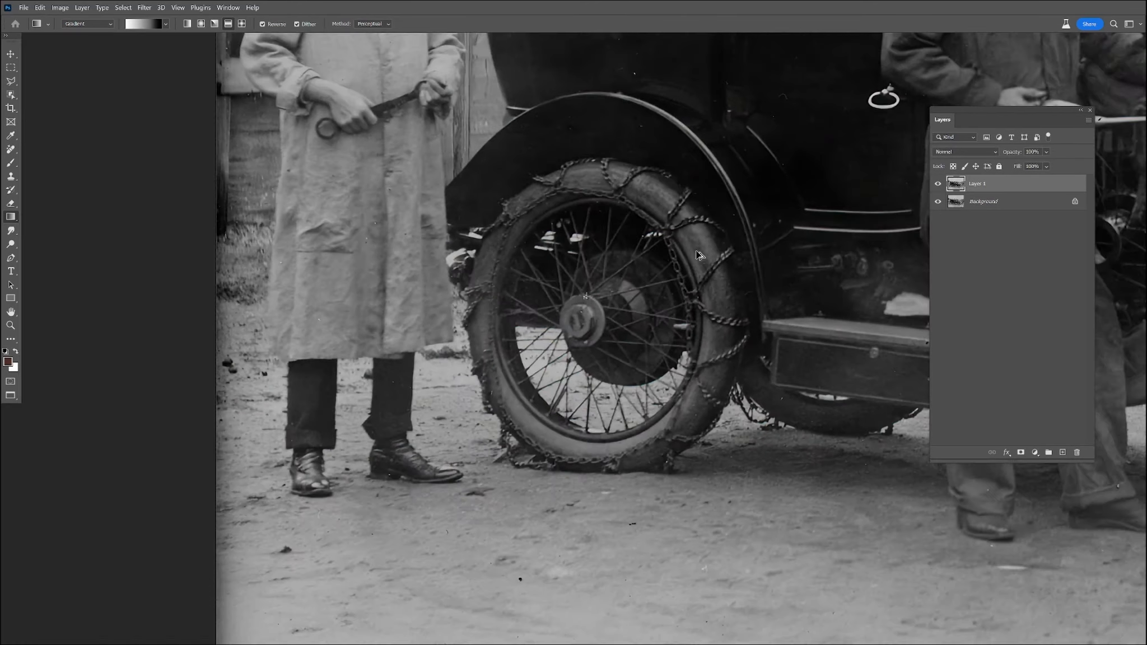
pyautogui.scroll(-1, 765, 208)
pyautogui.moveTo(807, 171); pyautogui.dragTo(425, 236)
pyautogui.scroll(-2, 554, 235)
pyautogui.moveTo(604, 171); pyautogui.dragTo(468, 298)
pyautogui.moveTo(469, 294); pyautogui.dragTo(470, 292)
pyautogui.moveTo(800, 284); pyautogui.dragTo(581, 271)
pyautogui.scroll(5, 699, 293)
pyautogui.scroll(3, 699, 293)
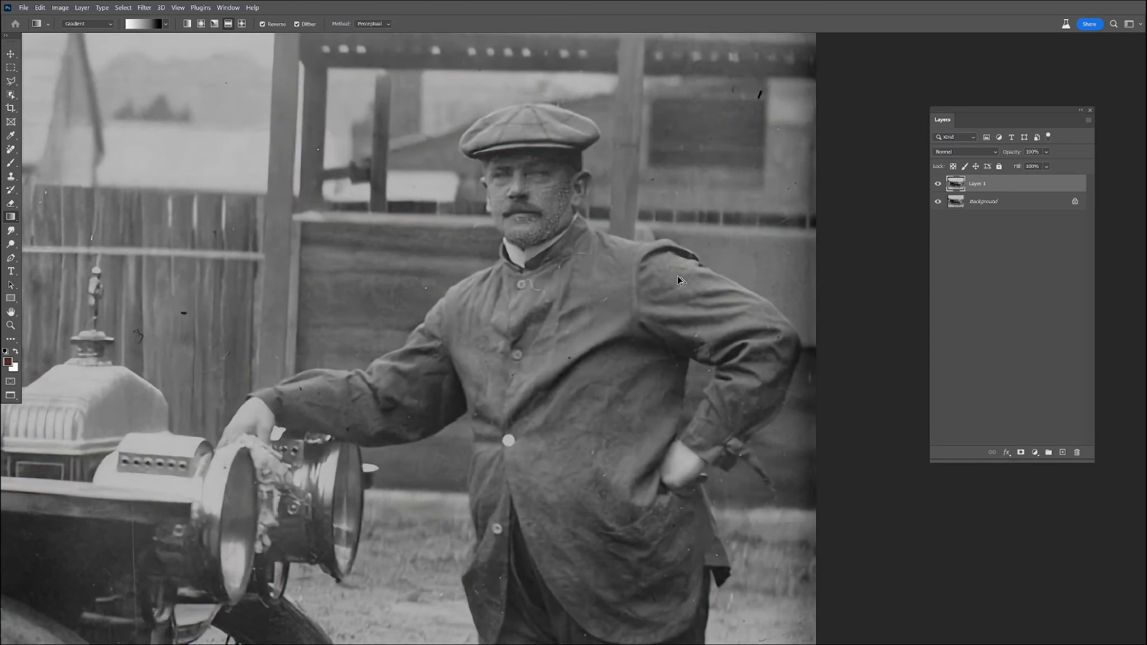
pyautogui.click(939, 185)
pyautogui.click(940, 185)
pyautogui.click(938, 185)
pyautogui.moveTo(200, 252); pyautogui.dragTo(653, 239)
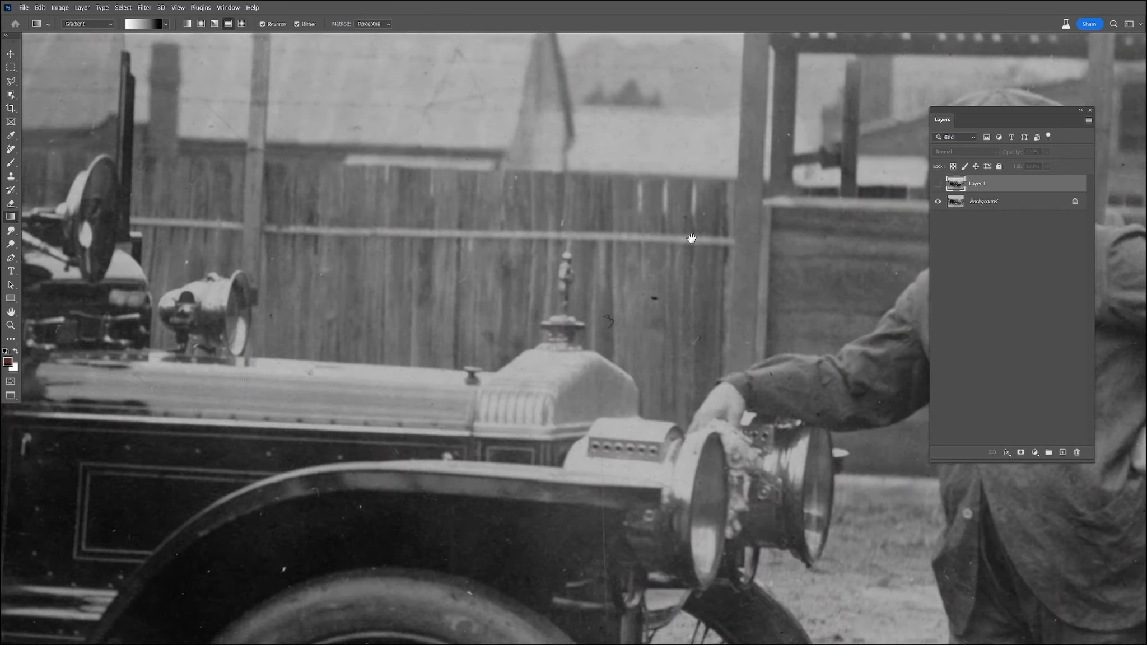
pyautogui.click(938, 185)
# - Use the Remove tool to clean the marks from the middle man's overalls and the sky around his cap
pyautogui.moveTo(285, 281); pyautogui.dragTo(629, 288)
pyautogui.moveTo(374, 275)
pyautogui.mouseDown()
pyautogui.moveTo(400, 177)
pyautogui.moveTo(382, 260)
pyautogui.mouseUp()
pyautogui.moveTo(398, 318); pyautogui.dragTo(560, 491)
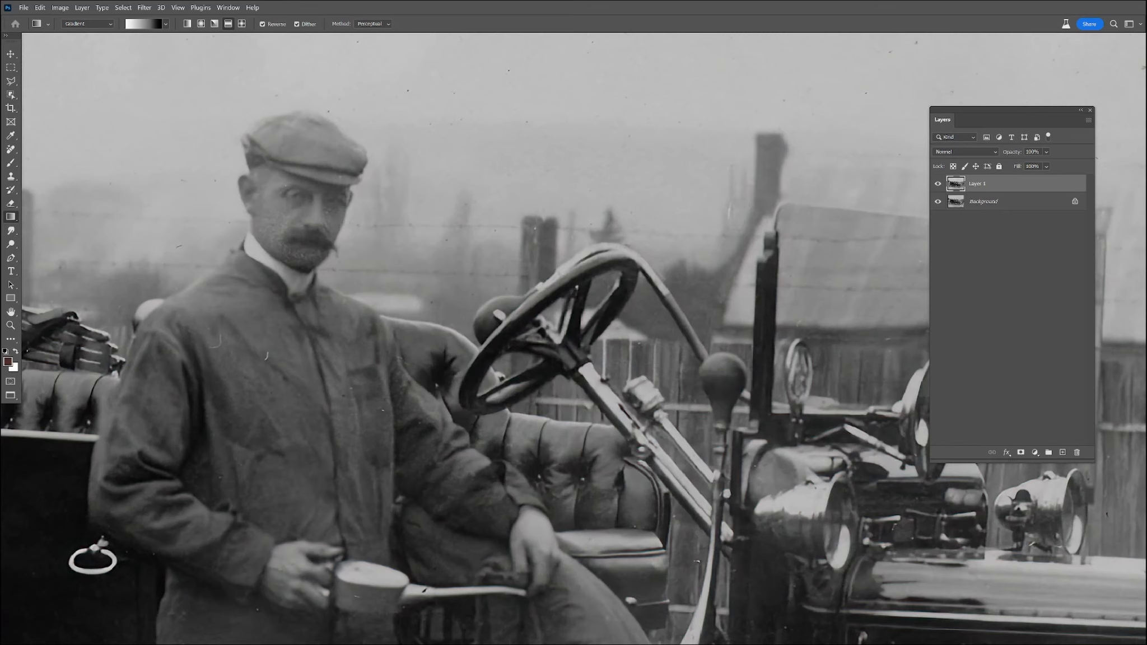
pyautogui.click(10, 149)
pyautogui.click(56, 158)
pyautogui.moveTo(335, 103); pyautogui.dragTo(331, 110)
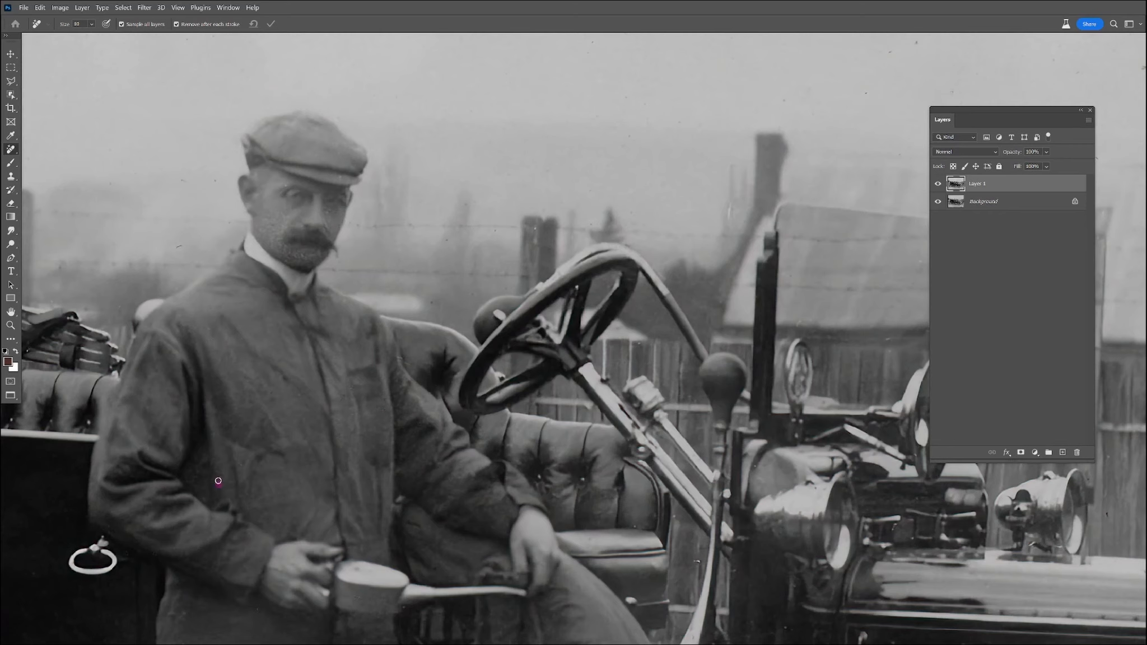
# - Paint out the specks around the windscreen, the background roofs and the dashboard area of the car
pyautogui.moveTo(748, 269); pyautogui.dragTo(377, 281)
pyautogui.moveTo(682, 310); pyautogui.dragTo(714, 344)
pyautogui.moveTo(674, 272); pyautogui.dragTo(675, 265)
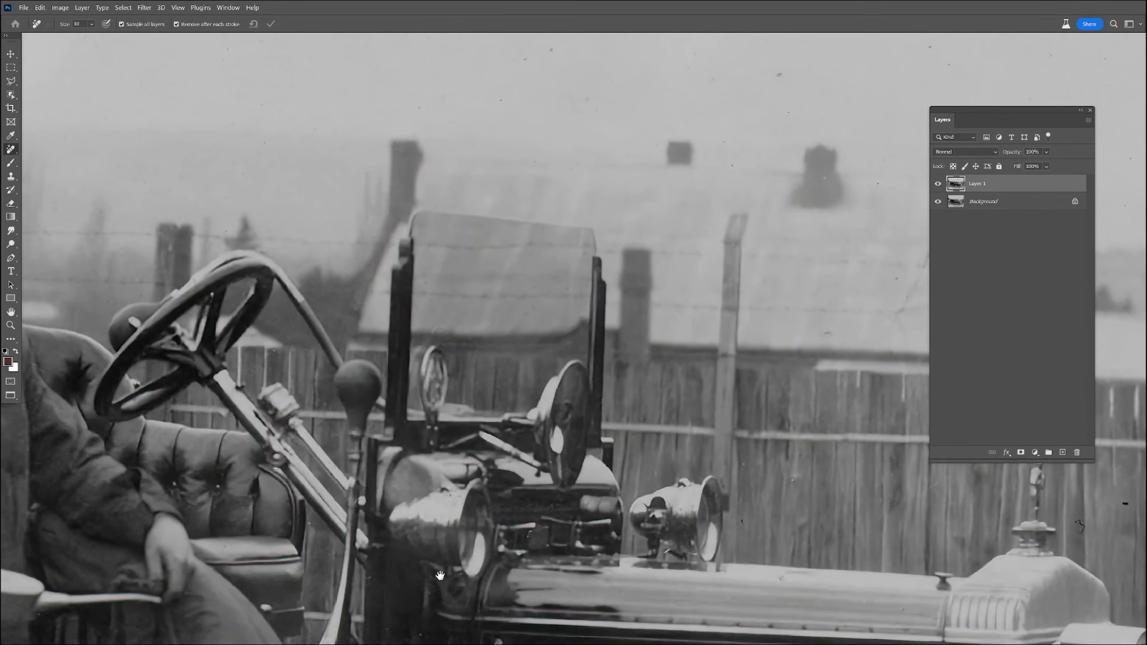
pyautogui.scroll(-5, 339, 570)
pyautogui.moveTo(653, 537); pyautogui.dragTo(658, 531)
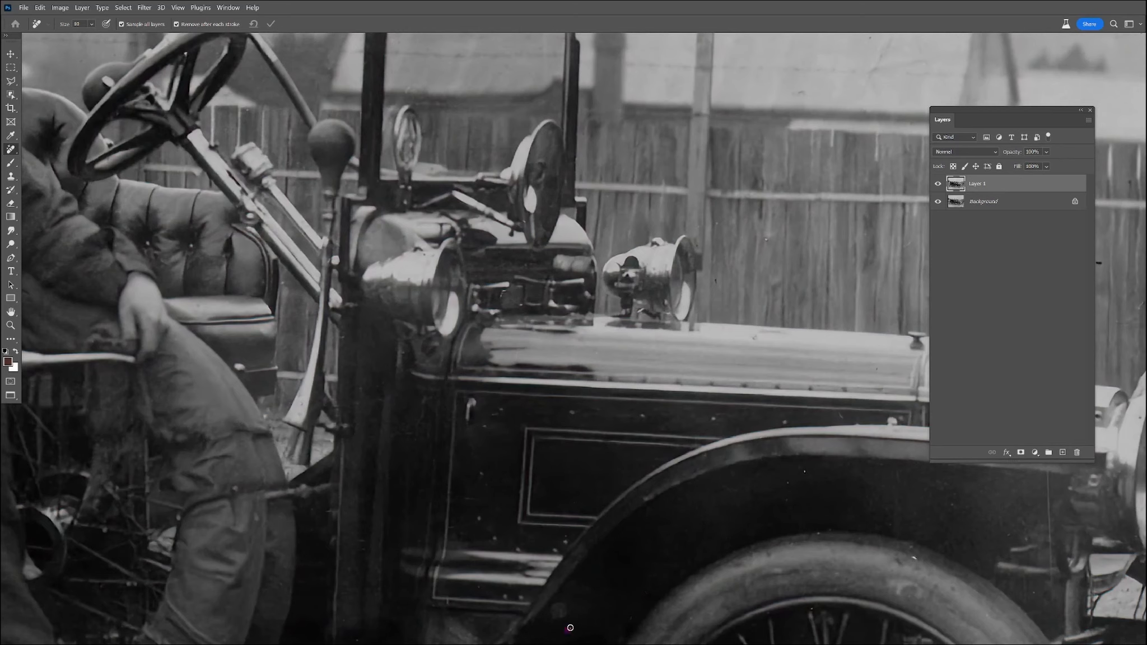
# - Remove the blemishes on the wooden fence and the vertical scratch on the front mudguard
pyautogui.hscroll(6, 794, 473)
pyautogui.moveTo(401, 267); pyautogui.dragTo(404, 275)
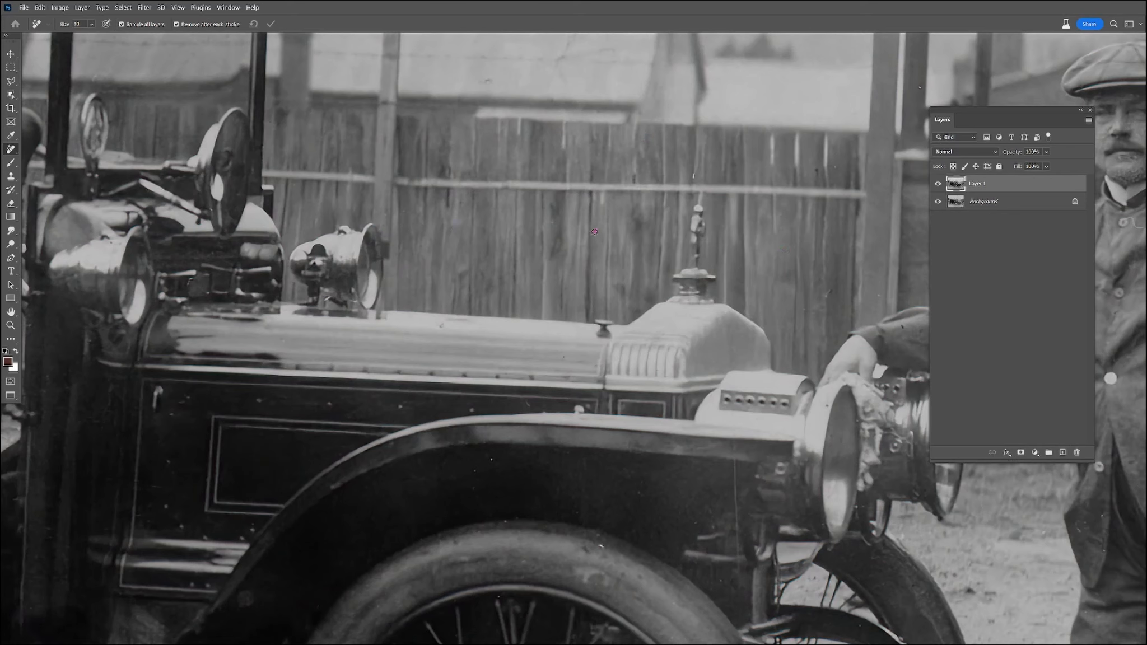
pyautogui.moveTo(739, 451); pyautogui.dragTo(738, 527)
# - Remove the spots and scratches from the jacket and trousers of the man beside the headlamps
pyautogui.hscroll(8, 512, 427)
pyautogui.scroll(2, 627, 234)
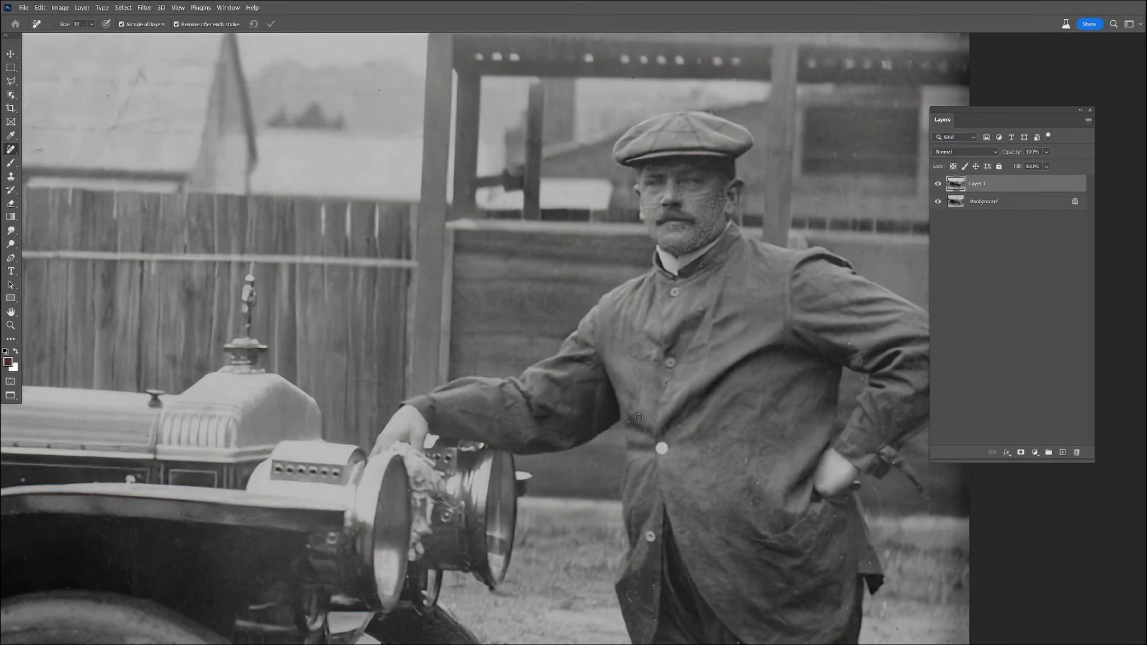
pyautogui.hscroll(4, 780, 318)
pyautogui.scroll(-1, 780, 318)
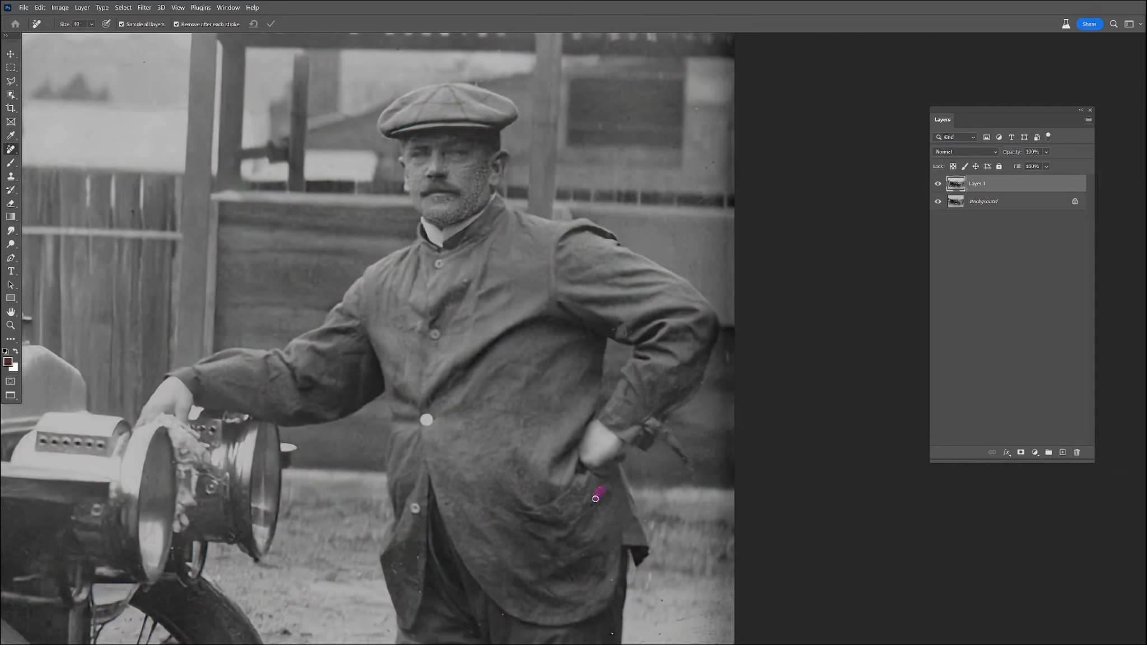
pyautogui.scroll(-5, 644, 523)
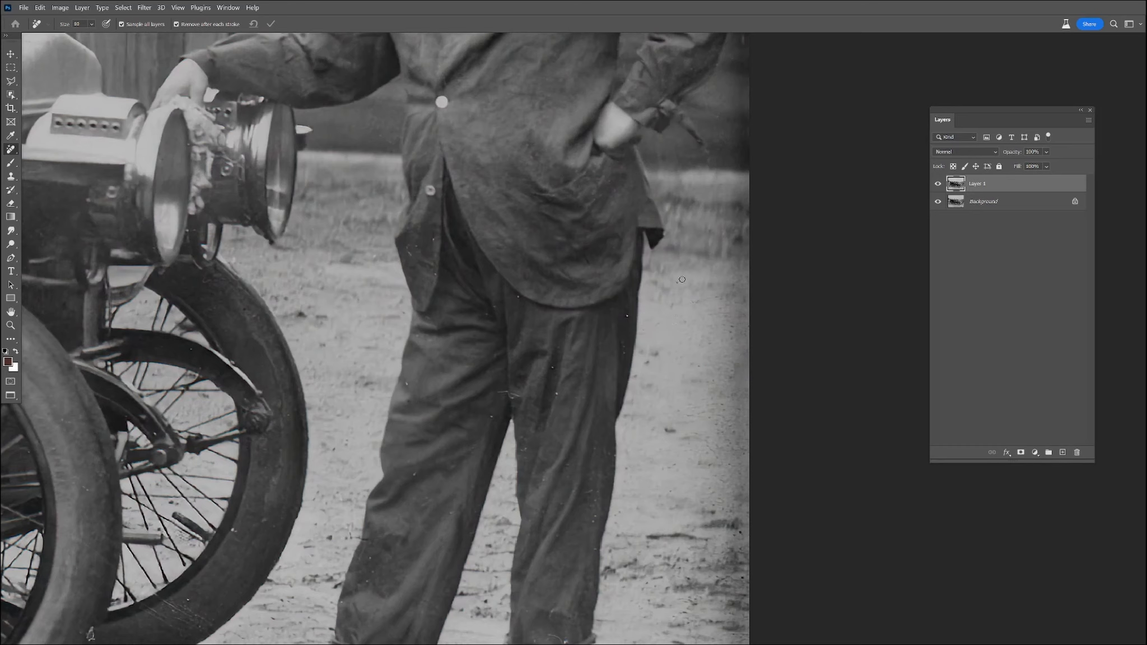
pyautogui.moveTo(497, 392); pyautogui.dragTo(519, 397)
pyautogui.scroll(-3, 236, 530)
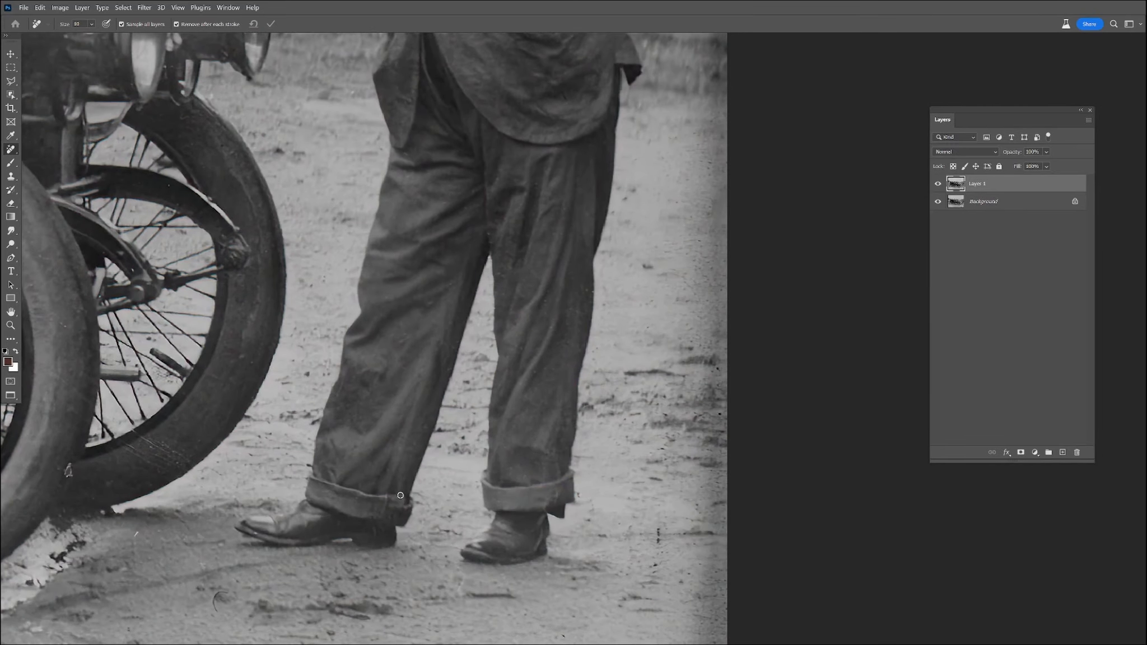
# - Paint out the scratches on the far front tyre and the marks around the near front wheel
pyautogui.hscroll(-7, 575, 543)
pyautogui.moveTo(547, 444); pyautogui.dragTo(580, 469)
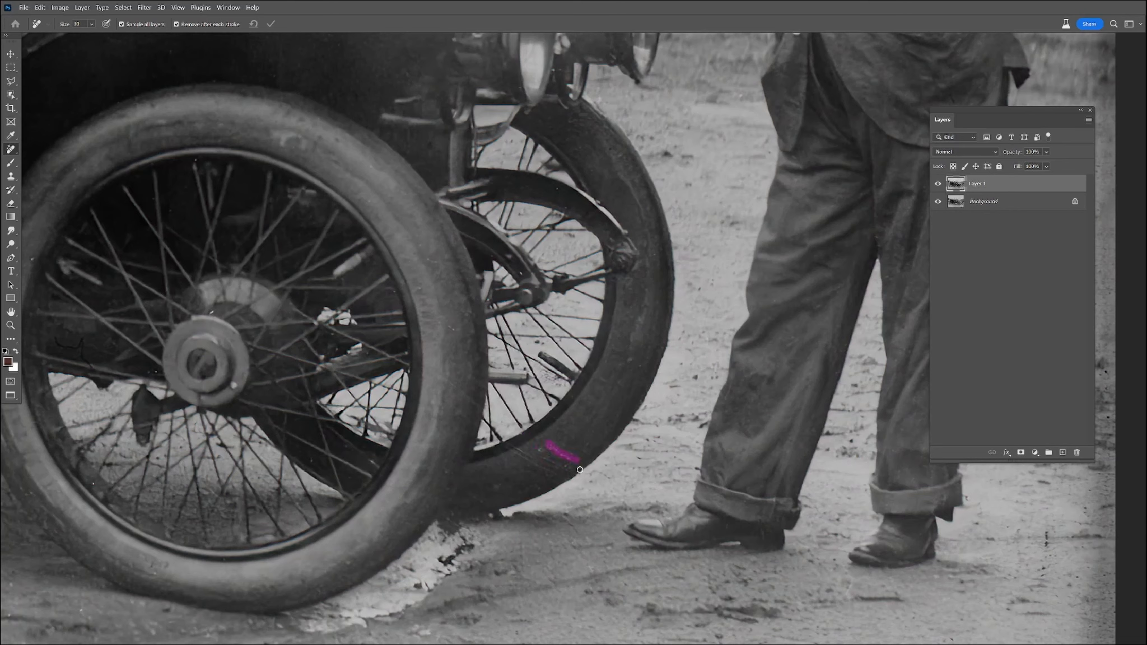
pyautogui.moveTo(630, 262); pyautogui.dragTo(924, 309)
pyautogui.moveTo(383, 414); pyautogui.dragTo(353, 371)
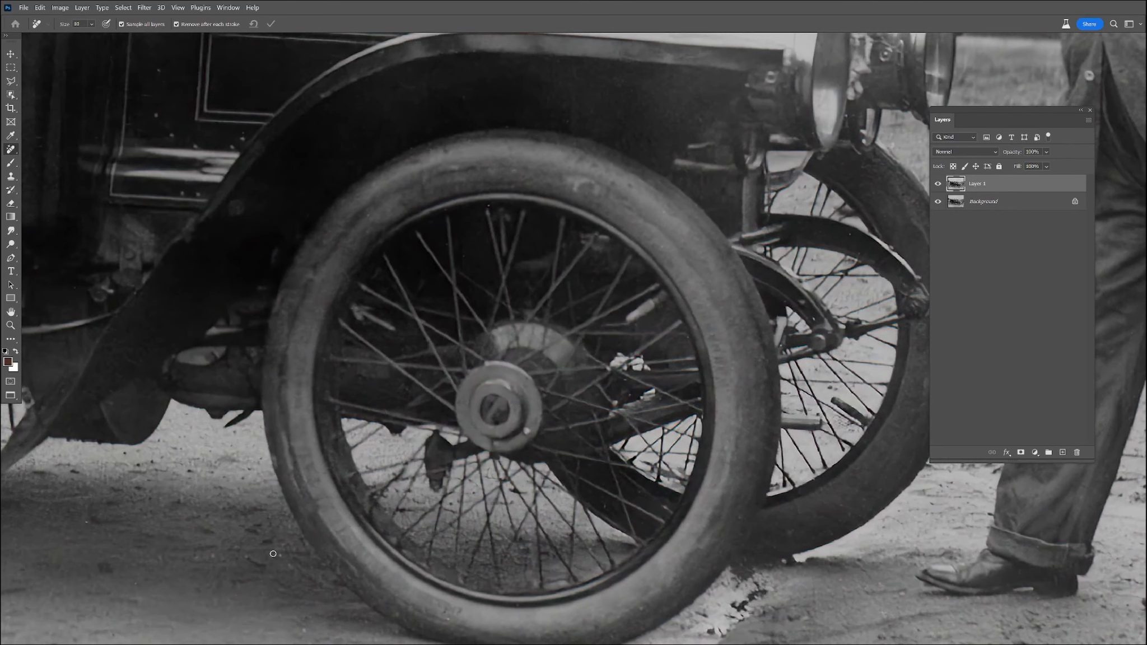
# - Clean the blemishes from the lower car body behind the front wheel and from the middle man's trousers
pyautogui.moveTo(477, 367)
pyautogui.mouseDown()
pyautogui.moveTo(671, 523)
pyautogui.moveTo(865, 504)
pyautogui.mouseUp()
pyautogui.moveTo(493, 539); pyautogui.dragTo(507, 545)
pyautogui.moveTo(386, 380)
pyautogui.mouseDown()
pyautogui.moveTo(579, 507)
pyautogui.moveTo(592, 566)
pyautogui.mouseUp()
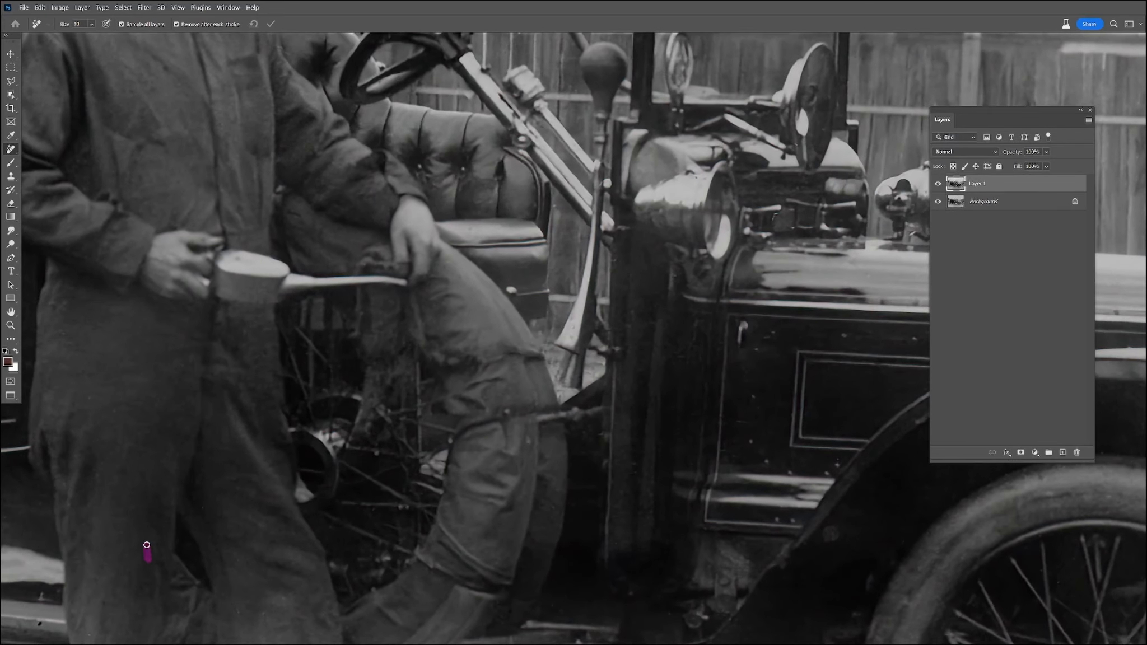
pyautogui.moveTo(409, 351)
pyautogui.mouseDown()
pyautogui.moveTo(655, 205)
pyautogui.moveTo(651, 102)
pyautogui.mouseUp()
pyautogui.moveTo(479, 450); pyautogui.dragTo(440, 359)
pyautogui.moveTo(534, 506); pyautogui.dragTo(535, 498)
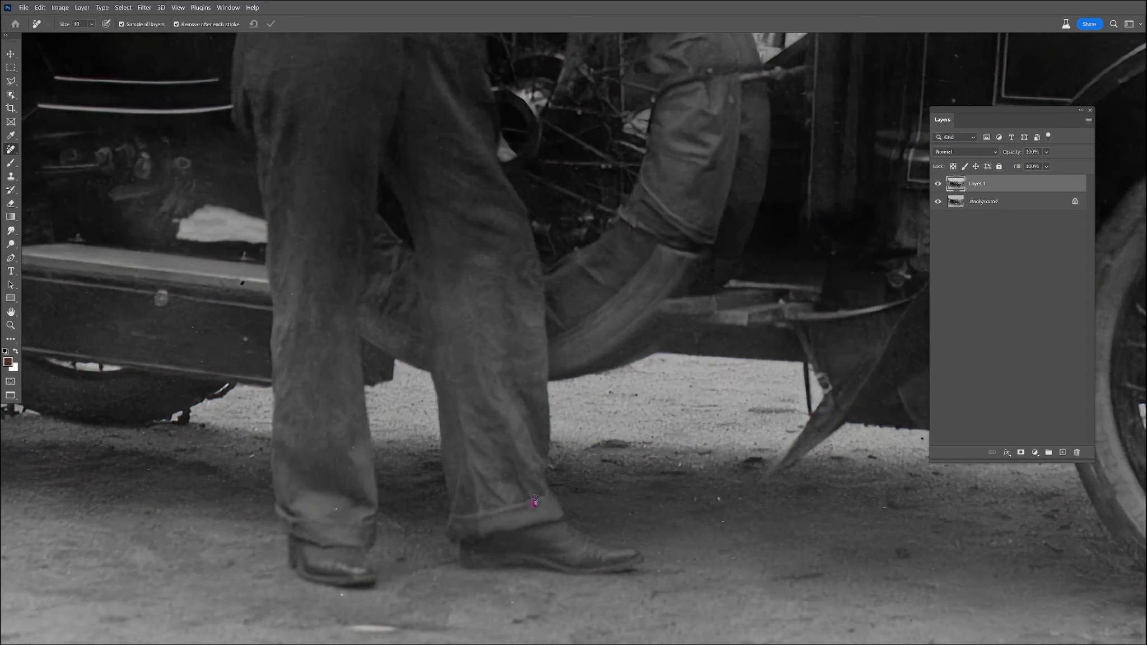
# - Remove the specks and scratches on the car's rear door, running board and chained rear wheel
pyautogui.moveTo(423, 430); pyautogui.dragTo(731, 573)
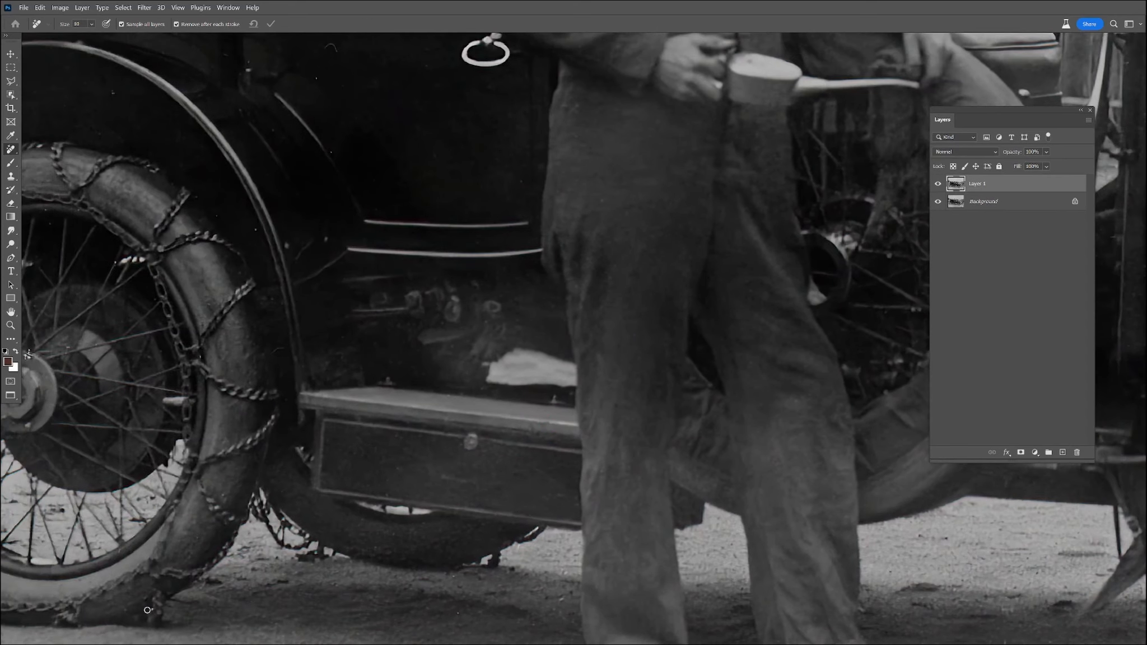
pyautogui.moveTo(330, 55); pyautogui.dragTo(434, 303)
pyautogui.moveTo(441, 252); pyautogui.dragTo(450, 256)
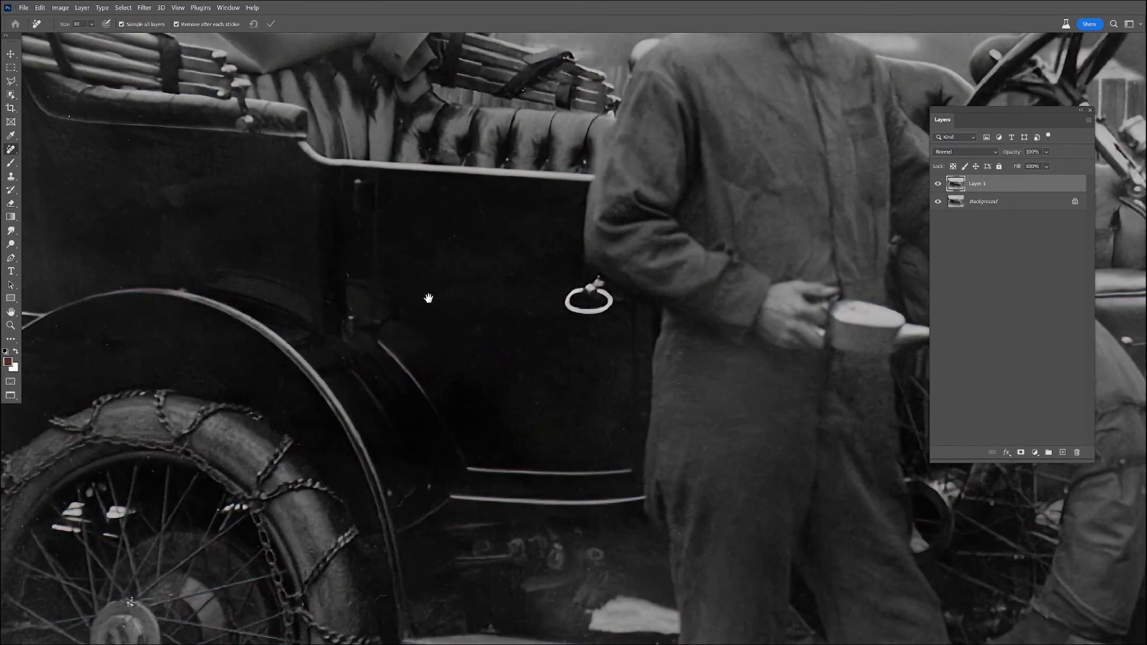
pyautogui.moveTo(429, 298); pyautogui.dragTo(500, 228)
pyautogui.moveTo(371, 386); pyautogui.dragTo(583, 180)
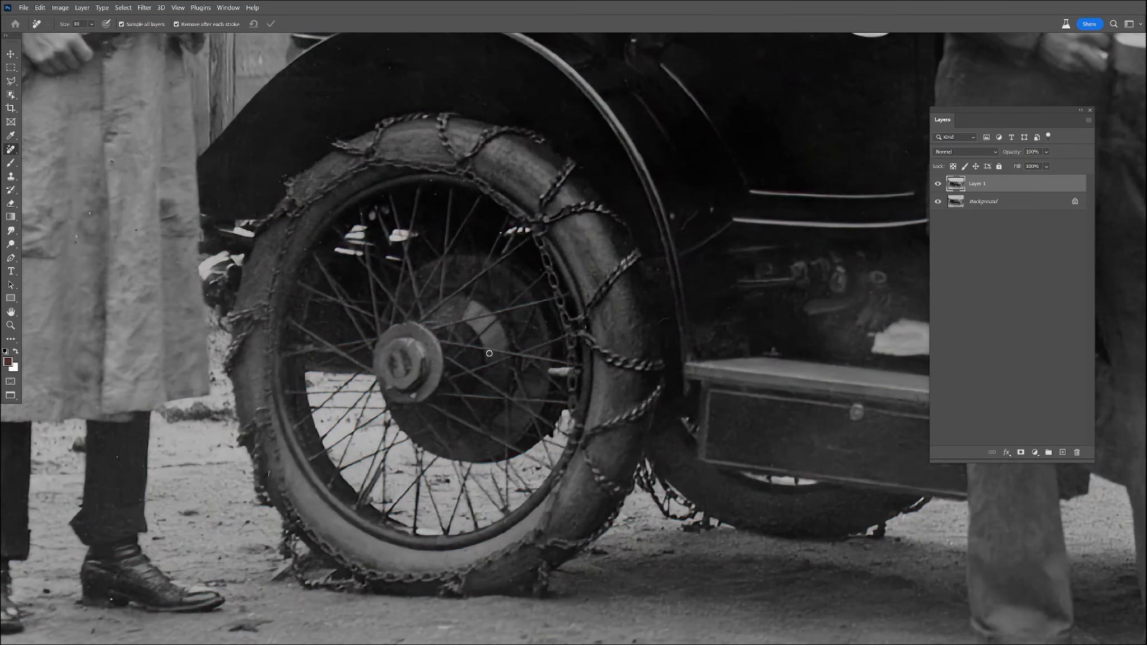
# - Remove the spots on the light-coated man's clothing, the ground by his shoes and the car body beside him
pyautogui.moveTo(471, 451)
pyautogui.mouseDown()
pyautogui.moveTo(736, 392)
pyautogui.moveTo(765, 410)
pyautogui.mouseUp()
pyautogui.moveTo(298, 608); pyautogui.dragTo(293, 611)
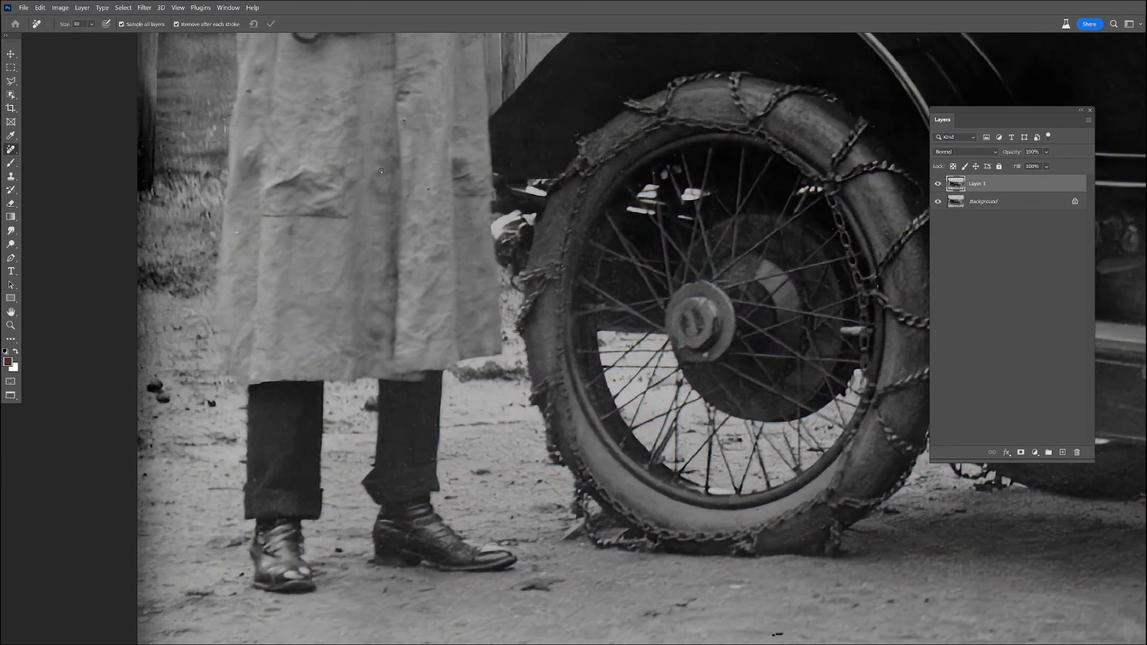
pyautogui.moveTo(440, 194); pyautogui.dragTo(457, 485)
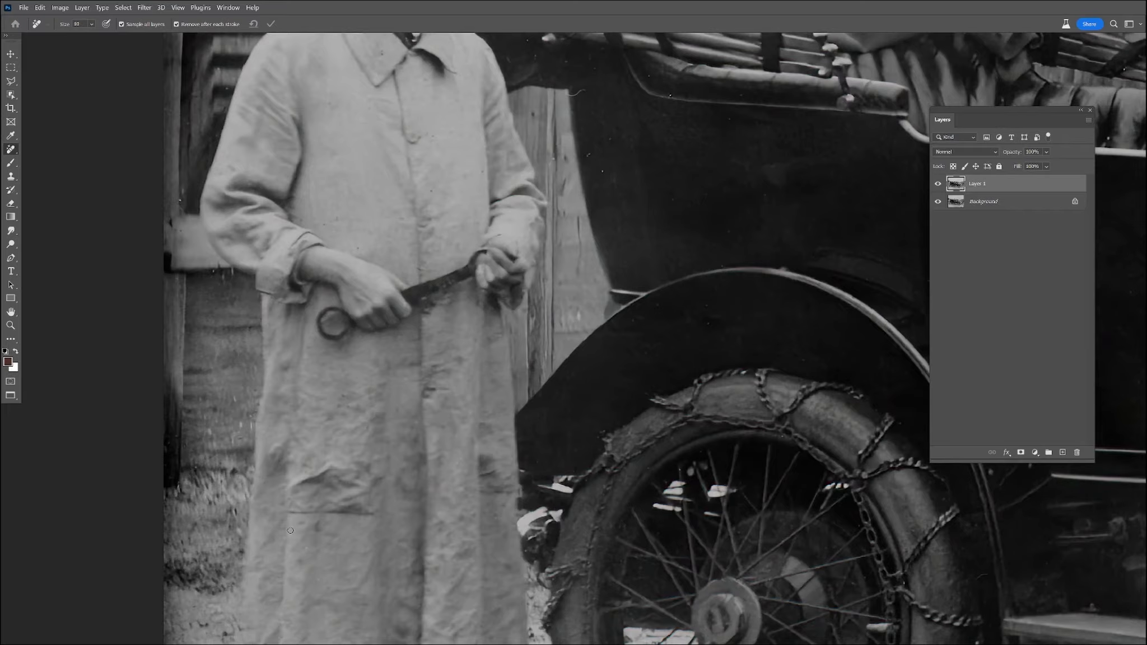
pyautogui.scroll(3, 290, 530)
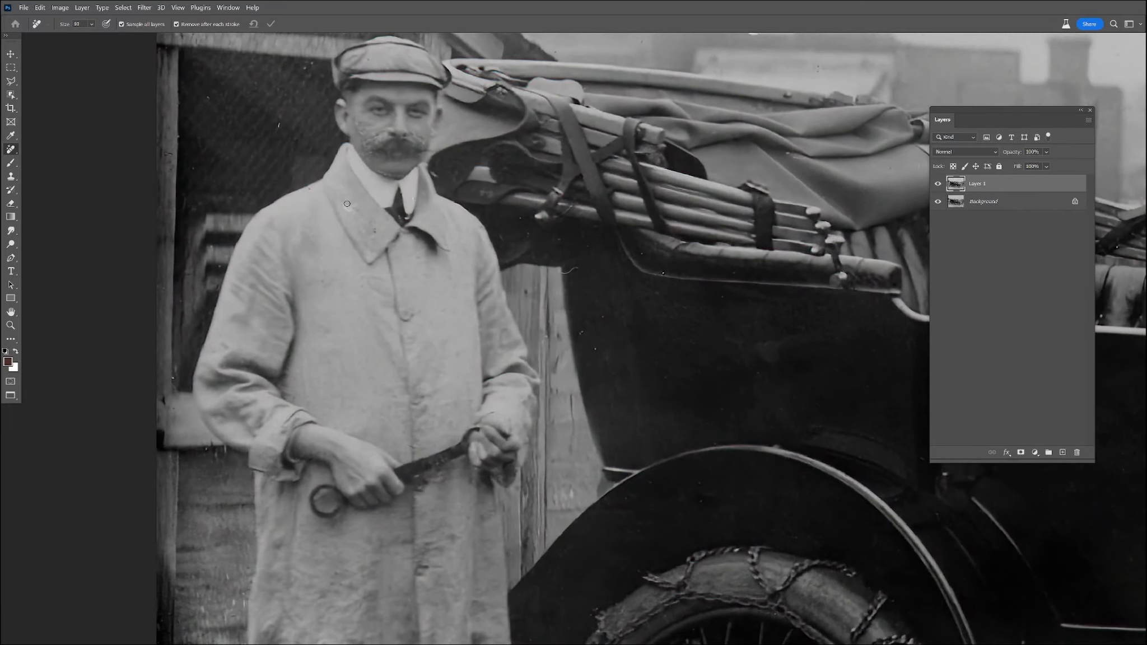
pyautogui.moveTo(602, 306); pyautogui.dragTo(603, 323)
pyautogui.scroll(4, 413, 295)
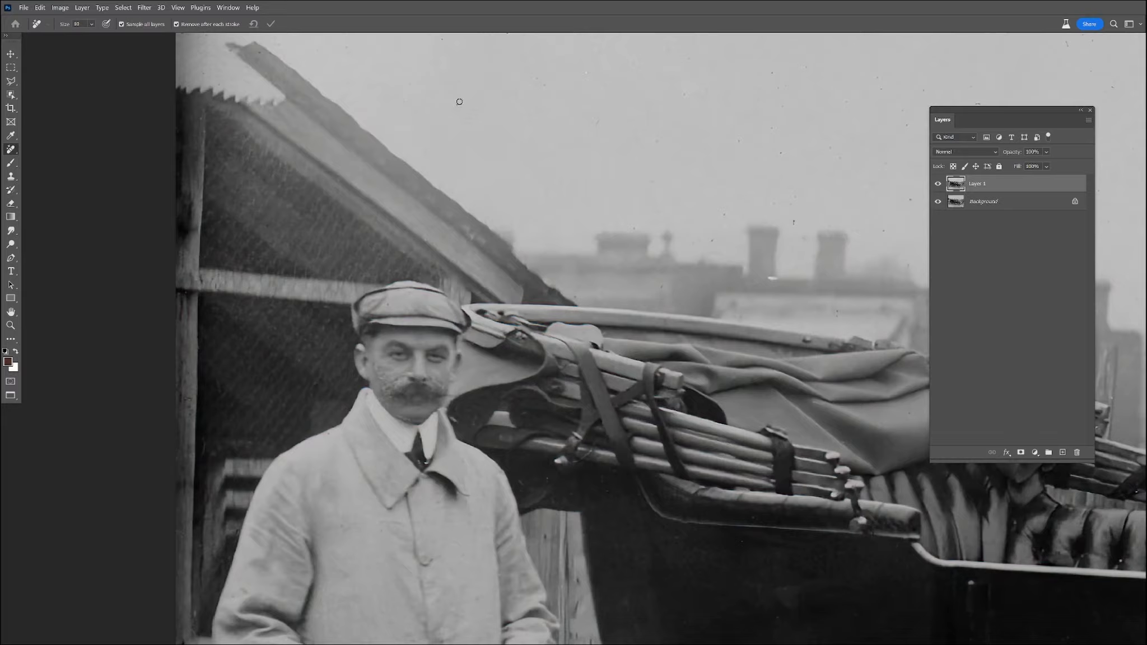
# - Remove the specks around the background chimneys behind the car's folded hood
pyautogui.hscroll(3, 425, 297)
pyautogui.moveTo(648, 197)
pyautogui.mouseDown()
pyautogui.moveTo(643, 220)
pyautogui.moveTo(631, 209)
pyautogui.mouseUp()
pyautogui.moveTo(618, 280); pyautogui.dragTo(626, 281)
pyautogui.press(']')
pyautogui.press(']')
pyautogui.press(']')
pyautogui.click(689, 318)
# - Enlarge the healing brush and clean the dust spots from the low sky between the sloping shed roof and the chimneys
pyautogui.click(627, 79)
pyautogui.press(']')
pyautogui.press(']')
pyautogui.press(']')
pyautogui.press(']')
pyautogui.moveTo(595, 144); pyautogui.dragTo(631, 126)
pyautogui.click(666, 61)
pyautogui.click(536, 60)
pyautogui.moveTo(446, 124); pyautogui.dragTo(470, 146)
# - Paint out the spots and marks in the middle of the sky above the background chimneys
pyautogui.moveTo(712, 257); pyautogui.dragTo(519, 430)
pyautogui.moveTo(564, 305); pyautogui.dragTo(563, 280)
pyautogui.moveTo(532, 244)
pyautogui.mouseDown()
pyautogui.moveTo(535, 274)
pyautogui.moveTo(584, 282)
pyautogui.mouseUp()
pyautogui.click(484, 242)
pyautogui.moveTo(613, 351); pyautogui.dragTo(642, 364)
pyautogui.moveTo(623, 427); pyautogui.dragTo(694, 387)
pyautogui.click(710, 140)
pyautogui.click(717, 72)
# - Remove the specks from the upper sky above the sloping shed roof
pyautogui.moveTo(629, 214)
pyautogui.mouseDown()
pyautogui.moveTo(656, 417)
pyautogui.moveTo(706, 469)
pyautogui.mouseUp()
pyautogui.moveTo(470, 162); pyautogui.dragTo(431, 234)
pyautogui.moveTo(264, 417); pyautogui.dragTo(297, 451)
pyautogui.click(136, 443)
pyautogui.moveTo(131, 210); pyautogui.dragTo(134, 240)
pyautogui.moveTo(273, 304); pyautogui.dragTo(289, 353)
pyautogui.moveTo(248, 223); pyautogui.dragTo(266, 248)
pyautogui.moveTo(289, 202); pyautogui.dragTo(296, 218)
# - Clean the blemishes along the photo's top edge and left edge around the upper-left corner of the sky
pyautogui.moveTo(342, 185); pyautogui.dragTo(594, 339)
pyautogui.moveTo(544, 186)
pyautogui.mouseDown()
pyautogui.moveTo(404, 177)
pyautogui.moveTo(241, 239)
pyautogui.moveTo(222, 189)
pyautogui.mouseUp()
pyautogui.click(543, 261)
pyautogui.click(502, 228)
pyautogui.moveTo(225, 247)
pyautogui.mouseDown()
pyautogui.moveTo(184, 343)
pyautogui.moveTo(182, 191)
pyautogui.mouseUp()
pyautogui.moveTo(200, 204); pyautogui.dragTo(190, 292)
pyautogui.moveTo(171, 180); pyautogui.dragTo(217, 200)
pyautogui.moveTo(196, 304); pyautogui.dragTo(186, 372)
pyautogui.moveTo(163, 383); pyautogui.dragTo(179, 472)
pyautogui.click(239, 463)
pyautogui.moveTo(206, 550); pyautogui.dragTo(231, 576)
pyautogui.moveTo(172, 611); pyautogui.dragTo(174, 589)
pyautogui.moveTo(228, 206); pyautogui.dragTo(236, 218)
# - Remove the spots just below the photo's top edge, from the upper-left sky across to above the chimneys
pyautogui.moveTo(808, 188); pyautogui.dragTo(637, 264)
pyautogui.moveTo(547, 350); pyautogui.dragTo(546, 357)
pyautogui.moveTo(422, 281); pyautogui.dragTo(441, 264)
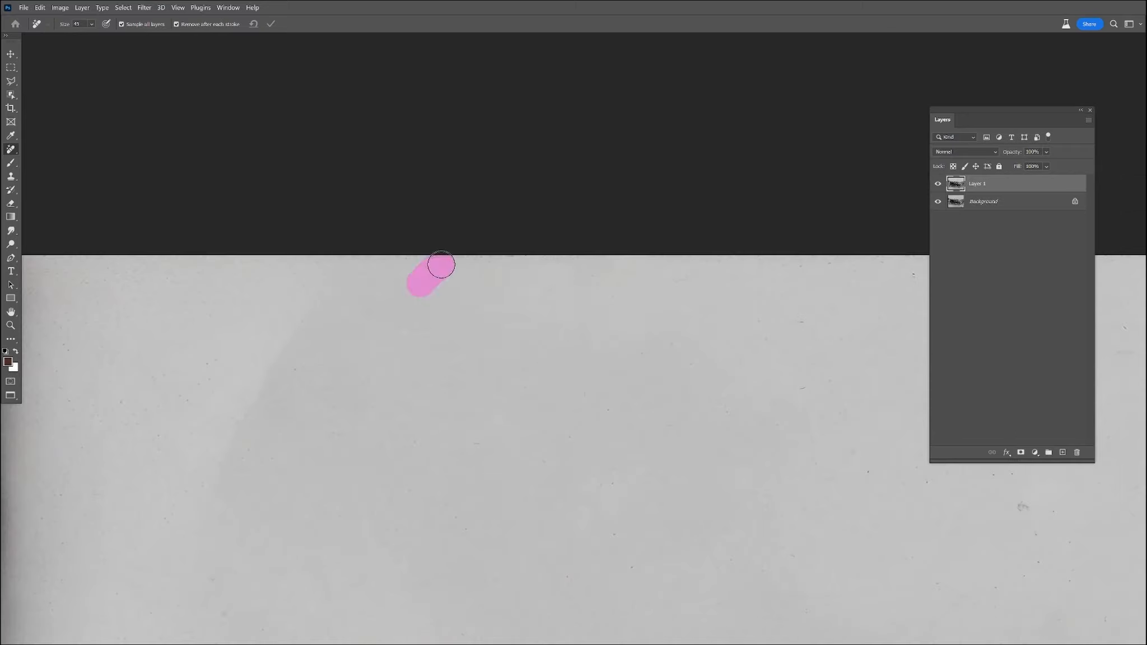
pyautogui.moveTo(360, 567); pyautogui.dragTo(309, 384)
pyautogui.moveTo(105, 461); pyautogui.dragTo(111, 475)
pyautogui.moveTo(684, 387); pyautogui.dragTo(387, 444)
pyautogui.moveTo(442, 190); pyautogui.dragTo(470, 173)
pyautogui.moveTo(642, 345); pyautogui.dragTo(671, 346)
# - Clean the dust spots from the upper sky between the chimneys and the middle man
pyautogui.moveTo(762, 437); pyautogui.dragTo(558, 367)
pyautogui.moveTo(513, 231); pyautogui.dragTo(526, 217)
pyautogui.moveTo(767, 269); pyautogui.dragTo(788, 290)
pyautogui.moveTo(616, 280); pyautogui.dragTo(621, 300)
pyautogui.moveTo(577, 472); pyautogui.dragTo(561, 491)
pyautogui.moveTo(396, 384); pyautogui.dragTo(419, 405)
pyautogui.moveTo(462, 497); pyautogui.dragTo(463, 480)
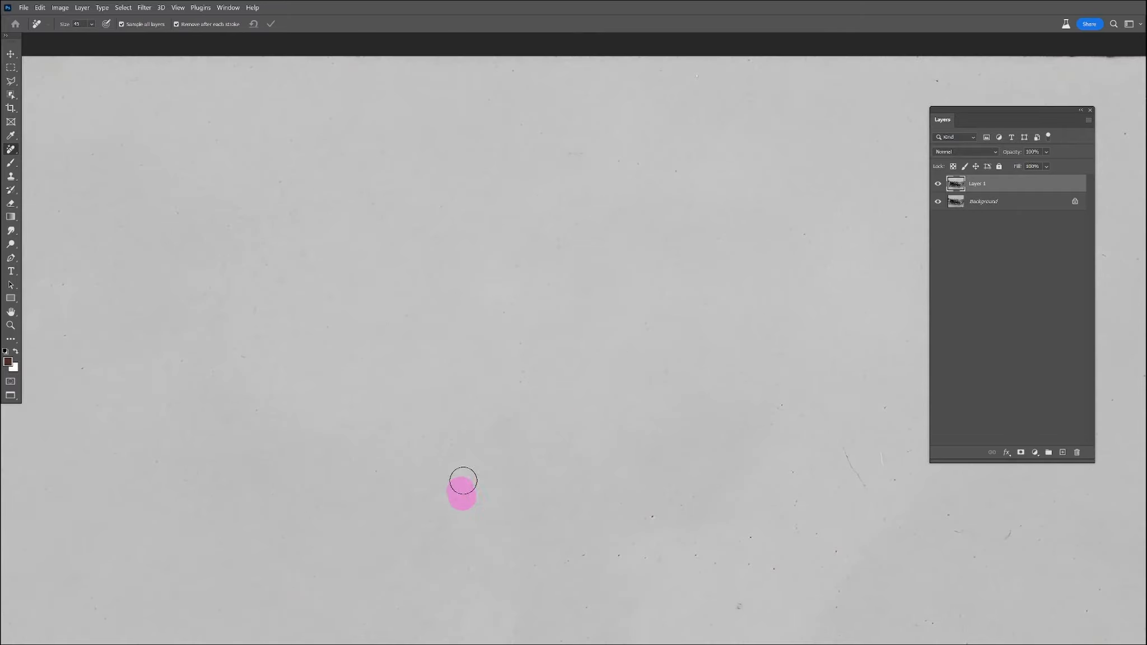
# - Paint out the small specks in the mid-height sky over the middle man's head
pyautogui.moveTo(593, 329); pyautogui.dragTo(464, 73)
pyautogui.moveTo(657, 206); pyautogui.dragTo(663, 214)
pyautogui.moveTo(622, 280); pyautogui.dragTo(625, 293)
pyautogui.click(588, 305)
pyautogui.moveTo(522, 256); pyautogui.dragTo(524, 272)
pyautogui.click(441, 307)
pyautogui.moveTo(465, 380); pyautogui.dragTo(451, 384)
pyautogui.moveTo(428, 522); pyautogui.dragTo(428, 526)
pyautogui.click(425, 593)
# - Reduce the healing brush size and remove the small blemish on the middle man's face
pyautogui.moveTo(685, 516); pyautogui.dragTo(532, 377)
pyautogui.press('[')
pyautogui.press('[')
pyautogui.press('[')
pyautogui.press('[')
pyautogui.press('[')
pyautogui.press('[')
pyautogui.press('[')
pyautogui.press('[')
pyautogui.press('[')
pyautogui.click(376, 392)
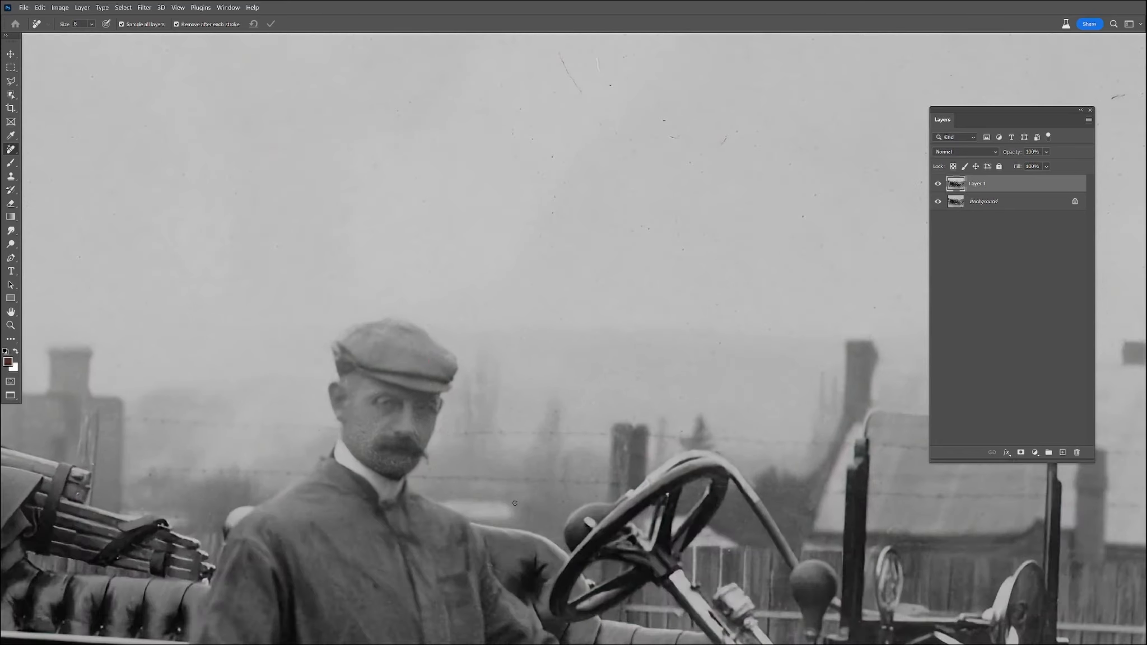
# - Enlarge the healing brush and remove the thin scratch and dust spots in the sky around and above the middle man
pyautogui.press(']')
pyautogui.press(']')
pyautogui.press(']')
pyautogui.press(']')
pyautogui.press(']')
pyautogui.moveTo(640, 255); pyautogui.dragTo(603, 424)
pyautogui.click(519, 397)
pyautogui.moveTo(521, 214); pyautogui.dragTo(551, 282)
pyautogui.moveTo(460, 253); pyautogui.dragTo(455, 273)
pyautogui.click(192, 340)
pyautogui.moveTo(81, 373); pyautogui.dragTo(78, 390)
pyautogui.click(50, 248)
# - Clean the scratches and specks from the sky above the steering wheel and windscreen, up towards the photo's top edge
pyautogui.moveTo(553, 355); pyautogui.dragTo(240, 397)
pyautogui.moveTo(658, 441); pyautogui.dragTo(633, 475)
pyautogui.moveTo(537, 518); pyautogui.dragTo(522, 520)
pyautogui.moveTo(541, 440); pyautogui.dragTo(527, 423)
pyautogui.moveTo(355, 393); pyautogui.dragTo(328, 362)
pyautogui.moveTo(448, 267)
pyautogui.mouseDown()
pyautogui.moveTo(448, 444)
pyautogui.moveTo(479, 525)
pyautogui.mouseUp()
pyautogui.moveTo(335, 157); pyautogui.dragTo(349, 138)
pyautogui.moveTo(588, 338); pyautogui.dragTo(599, 337)
pyautogui.moveTo(469, 243); pyautogui.dragTo(468, 286)
pyautogui.moveTo(480, 407); pyautogui.dragTo(494, 418)
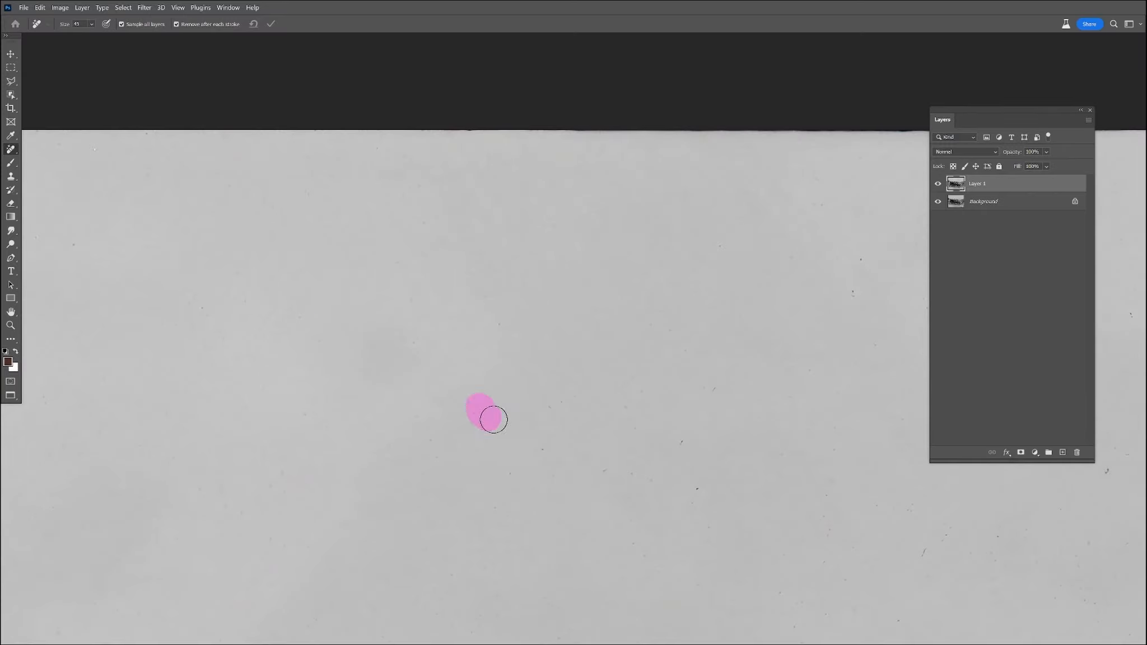
pyautogui.moveTo(635, 480); pyautogui.dragTo(679, 493)
pyautogui.moveTo(721, 380); pyautogui.dragTo(706, 418)
# - Remove the dust spots from the upper sky above the car's bonnet
pyautogui.moveTo(703, 480); pyautogui.dragTo(390, 469)
pyautogui.moveTo(534, 290); pyautogui.dragTo(547, 262)
pyautogui.click(398, 236)
pyautogui.moveTo(627, 137); pyautogui.dragTo(638, 119)
pyautogui.moveTo(655, 213); pyautogui.dragTo(665, 251)
pyautogui.moveTo(615, 284); pyautogui.dragTo(621, 311)
pyautogui.moveTo(807, 436); pyautogui.dragTo(784, 473)
pyautogui.moveTo(707, 514); pyautogui.dragTo(715, 522)
pyautogui.moveTo(652, 501); pyautogui.dragTo(611, 545)
pyautogui.moveTo(519, 487); pyautogui.dragTo(515, 495)
pyautogui.moveTo(470, 584); pyautogui.dragTo(459, 586)
# - Paint out the marks in the sky above the rooftops and small chimneys behind the bonnet
pyautogui.moveTo(586, 513); pyautogui.dragTo(549, 247)
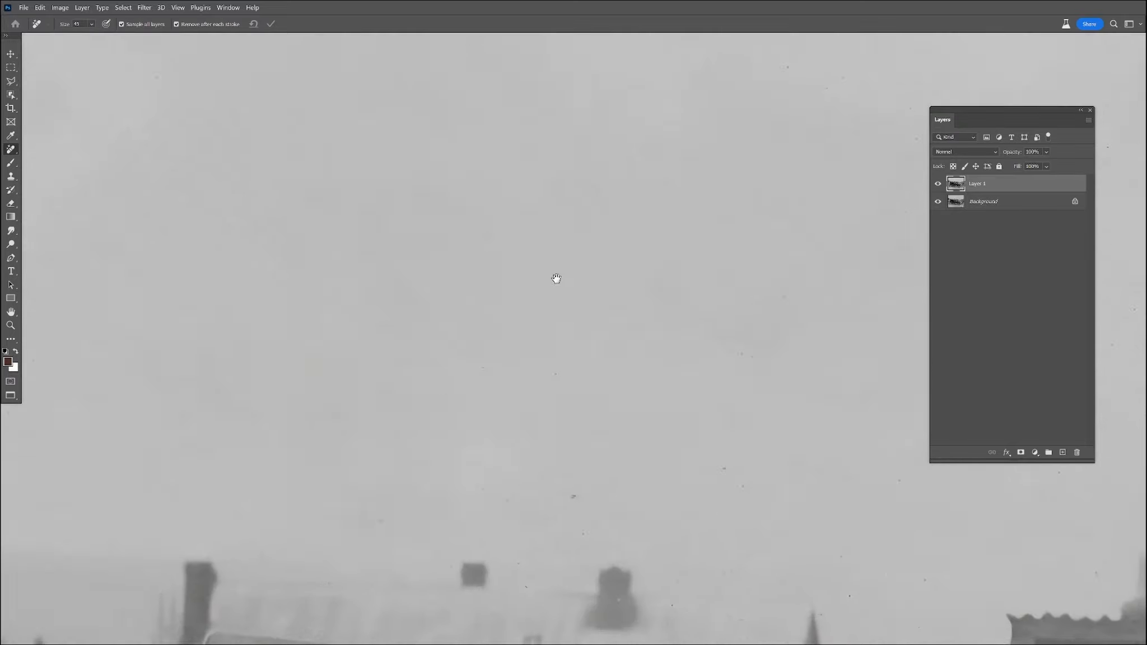
pyautogui.moveTo(447, 342); pyautogui.dragTo(461, 377)
pyautogui.click(506, 349)
pyautogui.moveTo(504, 448); pyautogui.dragTo(507, 481)
pyautogui.moveTo(572, 455); pyautogui.dragTo(574, 501)
pyautogui.moveTo(693, 406); pyautogui.dragTo(691, 396)
pyautogui.moveTo(735, 319); pyautogui.dragTo(456, 445)
pyautogui.moveTo(658, 333); pyautogui.dragTo(678, 323)
pyautogui.moveTo(789, 387); pyautogui.dragTo(787, 403)
pyautogui.click(475, 101)
pyautogui.moveTo(661, 94); pyautogui.dragTo(678, 95)
# - Clean the specks from the upper-right sky high above the corrugated-roof shelter
pyautogui.moveTo(851, 333)
pyautogui.mouseDown()
pyautogui.moveTo(506, 375)
pyautogui.moveTo(481, 425)
pyautogui.mouseUp()
pyautogui.moveTo(657, 80); pyautogui.dragTo(700, 73)
pyautogui.moveTo(739, 232); pyautogui.dragTo(721, 241)
pyautogui.moveTo(747, 349); pyautogui.dragTo(744, 321)
pyautogui.moveTo(469, 474); pyautogui.dragTo(489, 514)
# - Remove the remaining spots in the sky just above the corrugated-roof shelter and towards the photo's right edge
pyautogui.moveTo(269, 331); pyautogui.dragTo(289, 39)
pyautogui.moveTo(555, 305); pyautogui.dragTo(557, 339)
pyautogui.moveTo(622, 507); pyautogui.dragTo(644, 486)
pyautogui.moveTo(834, 323); pyautogui.dragTo(825, 353)
pyautogui.moveTo(785, 432); pyautogui.dragTo(796, 458)
pyautogui.moveTo(468, 451); pyautogui.dragTo(457, 470)
pyautogui.moveTo(285, 496); pyautogui.dragTo(286, 521)
pyautogui.moveTo(210, 374); pyautogui.dragTo(224, 361)
pyautogui.moveTo(243, 318); pyautogui.dragTo(251, 271)
pyautogui.moveTo(889, 298); pyautogui.dragTo(893, 319)
pyautogui.moveTo(842, 346); pyautogui.dragTo(836, 365)
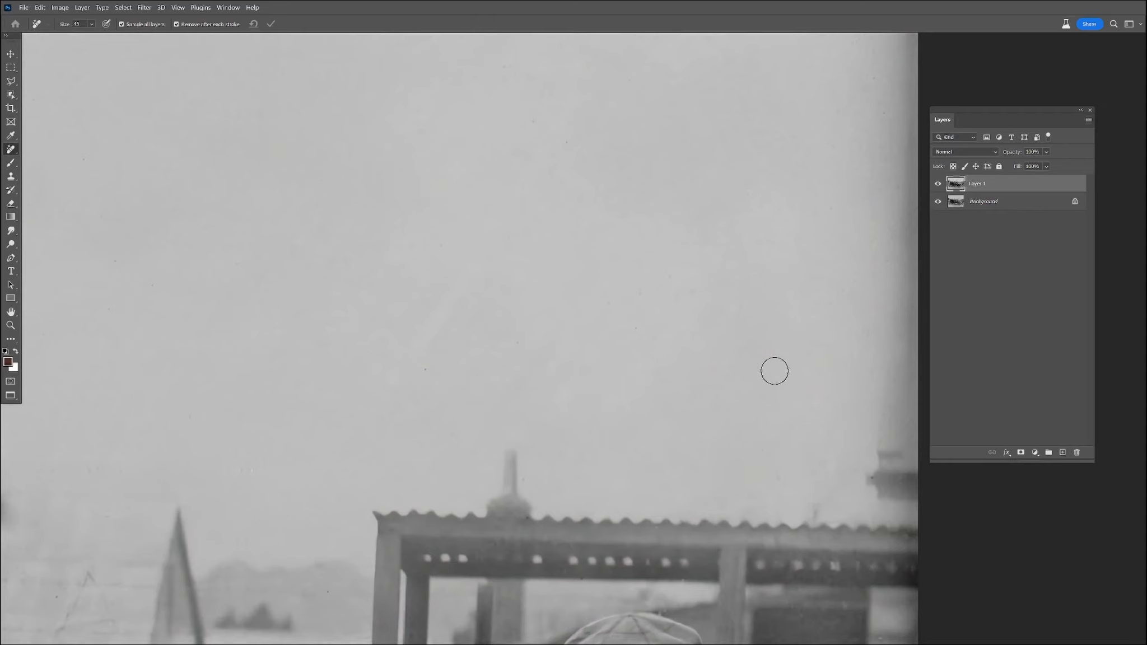
pyautogui.moveTo(621, 372); pyautogui.dragTo(515, 375)
# - Heal the darkened left and right borders of the sky with a much larger healing brush
pyautogui.hotkey('ctrl', '0')
pyautogui.press(']')
pyautogui.press(']')
pyautogui.press(']')
pyautogui.press(']')
pyautogui.press(']')
pyautogui.press(']')
pyautogui.press(']')
pyautogui.press(']')
pyautogui.moveTo(193, 185); pyautogui.dragTo(194, 107)
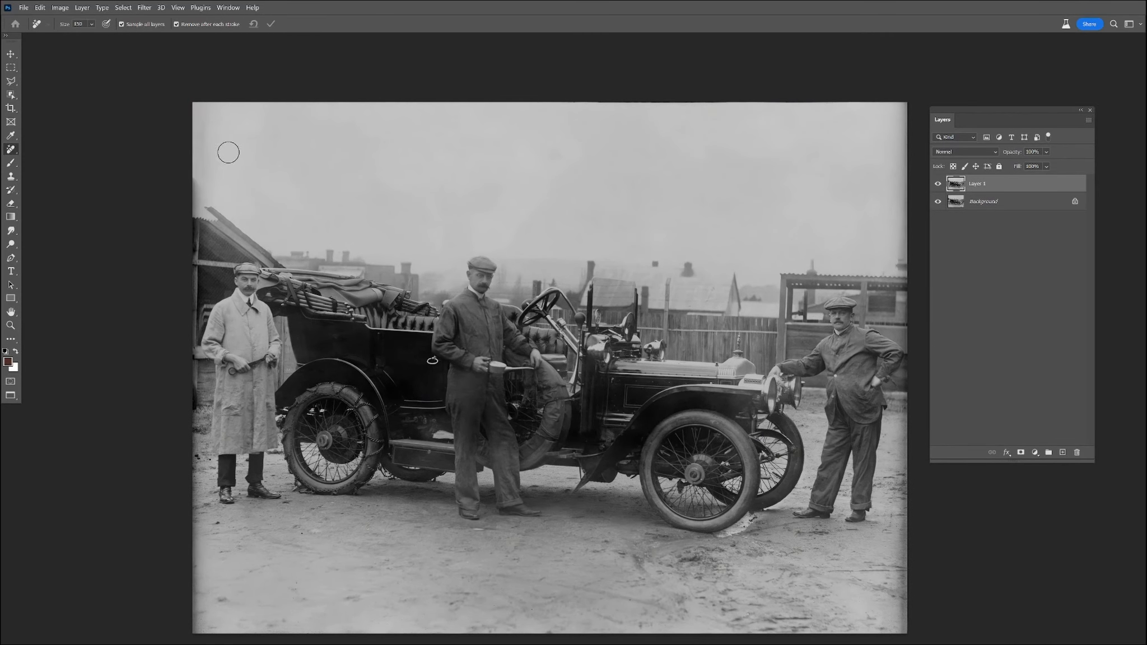
pyautogui.moveTo(899, 207); pyautogui.dragTo(910, 235)
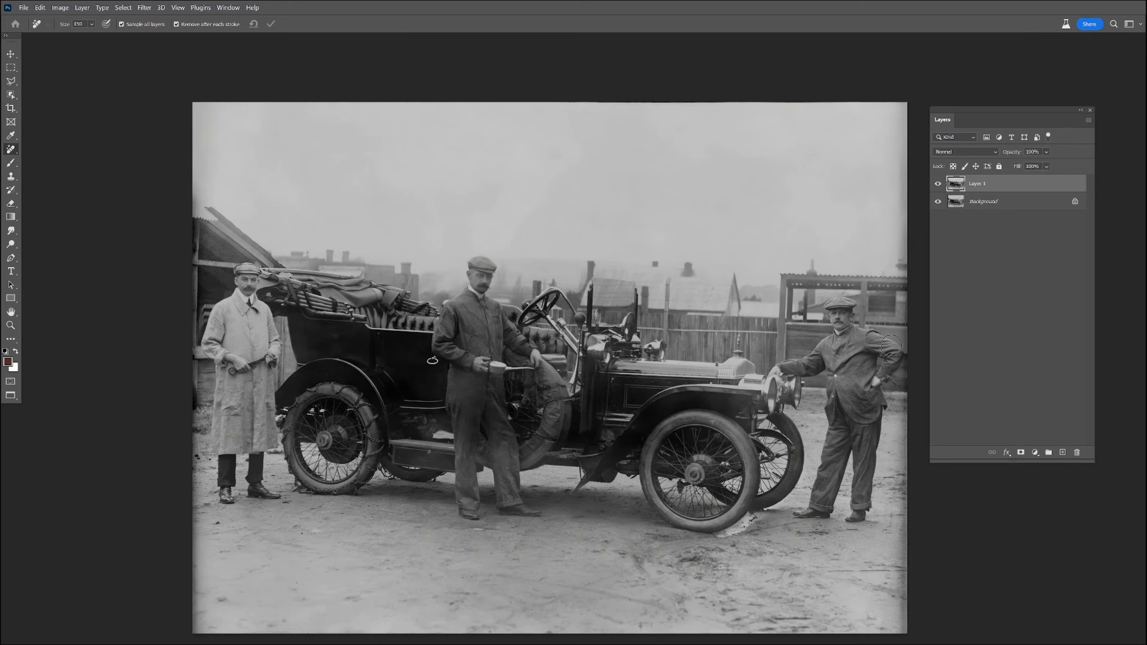
# - Heal the darkened left and right borders of the photo along the ground area
pyautogui.moveTo(856, 440); pyautogui.dragTo(846, 386)
pyautogui.moveTo(186, 472); pyautogui.dragTo(180, 575)
pyautogui.moveTo(201, 519); pyautogui.dragTo(193, 560)
pyautogui.moveTo(894, 485); pyautogui.dragTo(896, 581)
pyautogui.moveTo(896, 372); pyautogui.dragTo(895, 465)
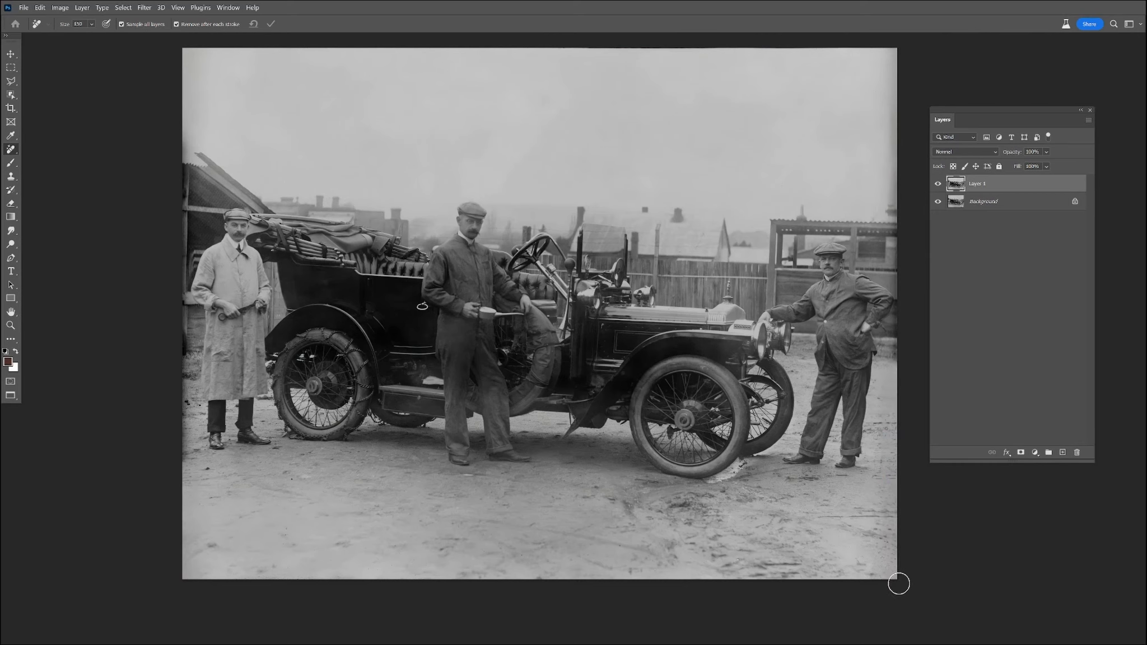
# - Heal the bright white patch on the ground beneath the car's front wheel with a much smaller healing brush
pyautogui.scroll(5, 756, 448)
pyautogui.moveTo(812, 554); pyautogui.dragTo(784, 475)
pyautogui.press('[')
pyautogui.press('[')
pyautogui.press('[')
pyautogui.press('[')
pyautogui.press('[')
pyautogui.press('[')
pyautogui.press('[')
pyautogui.press('[')
pyautogui.press('[')
pyautogui.press('[')
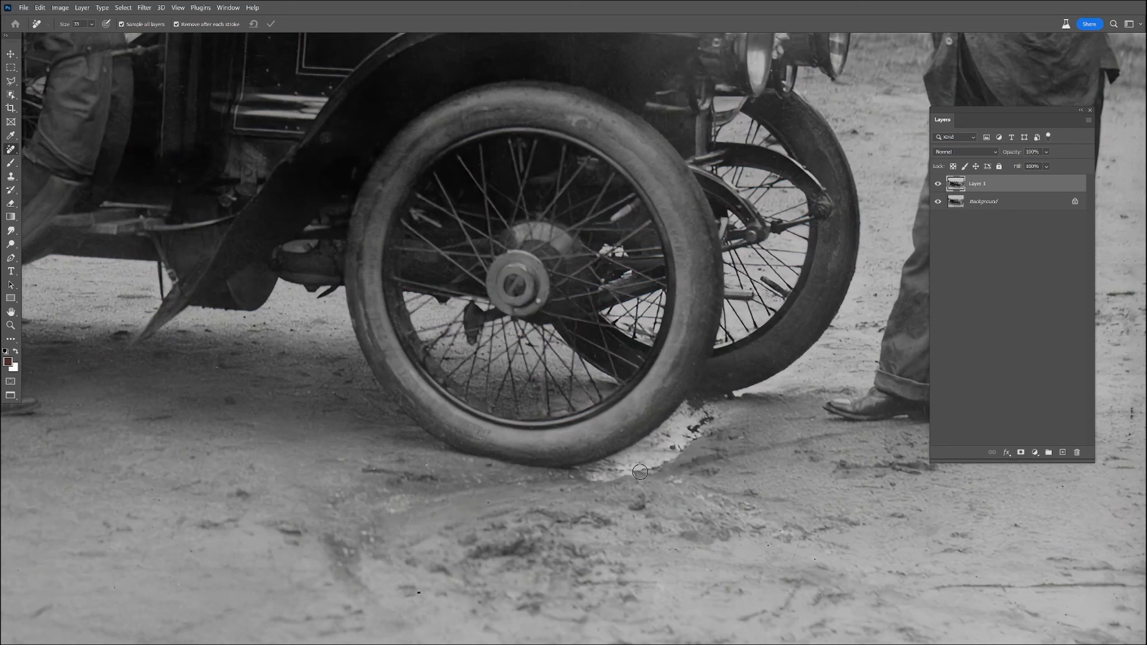
pyautogui.moveTo(586, 473)
pyautogui.mouseDown()
pyautogui.moveTo(707, 410)
pyautogui.moveTo(692, 444)
pyautogui.moveTo(680, 430)
pyautogui.moveTo(640, 456)
pyautogui.mouseUp()
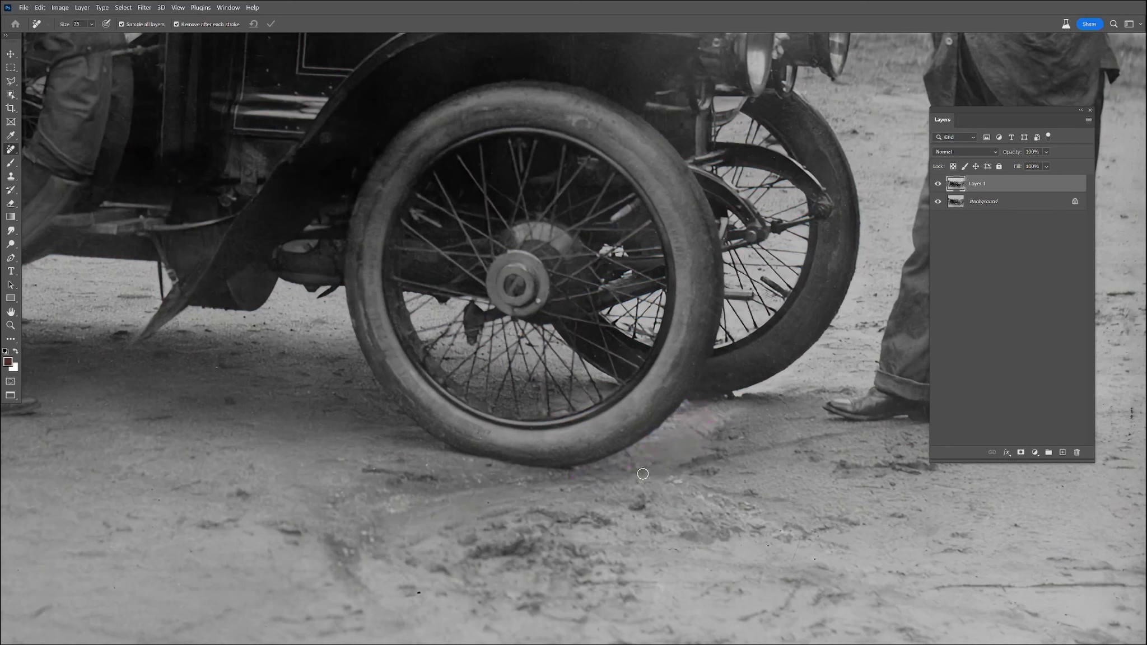
pyautogui.moveTo(695, 415); pyautogui.dragTo(708, 412)
# - Remove the remaining small specks from the dirt ground in front of the car's front wheel
pyautogui.click(674, 481)
pyautogui.click(784, 532)
pyautogui.click(640, 528)
pyautogui.click(796, 544)
pyautogui.moveTo(817, 539); pyautogui.dragTo(819, 562)
pyautogui.click(420, 592)
pyautogui.moveTo(488, 469); pyautogui.dragTo(495, 472)
pyautogui.hotkey('ctrl', '0')
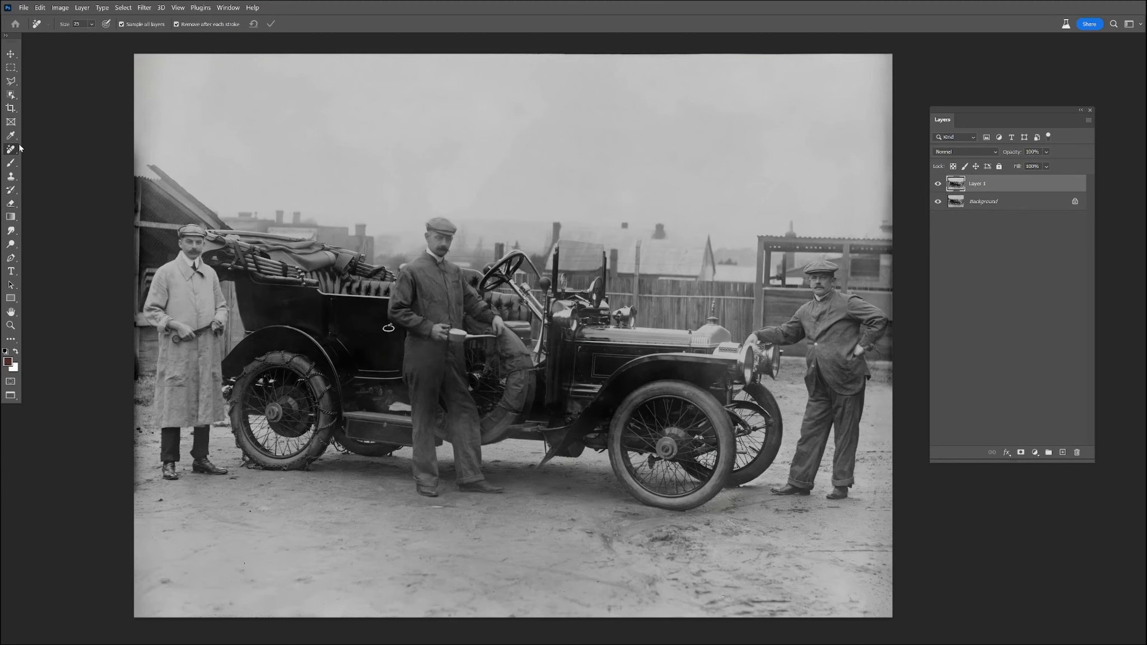
# - Straighten the retouched photo layer with a Ruler line across the full photo width, and hide the Background layer
pyautogui.click(11, 135)
pyautogui.click(41, 166)
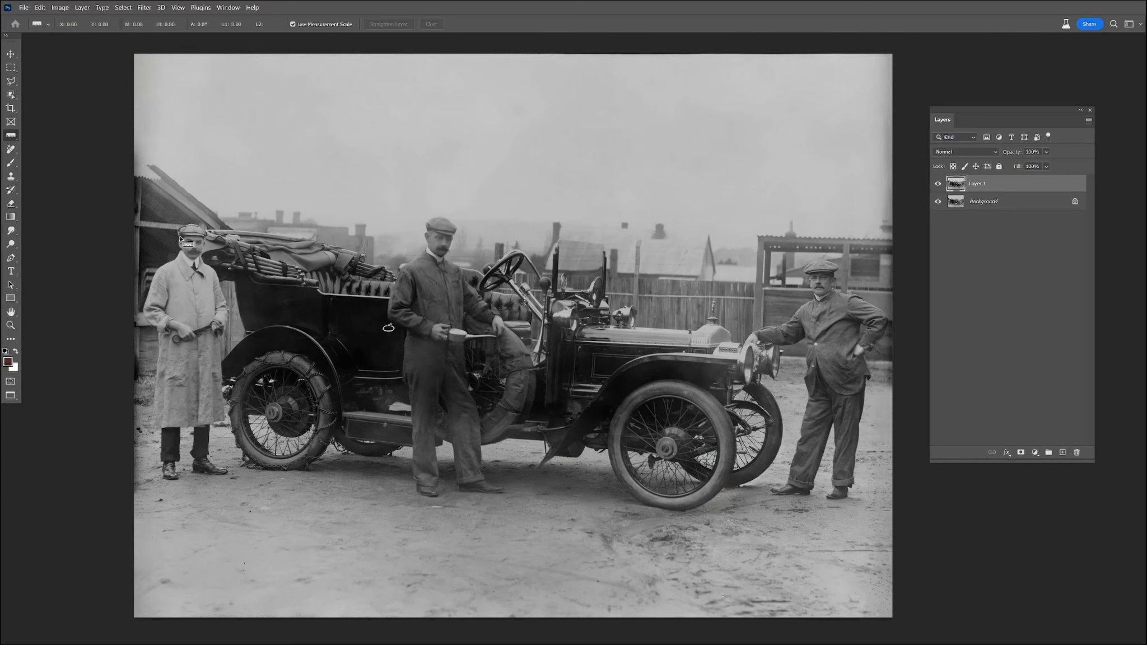
pyautogui.moveTo(140, 228); pyautogui.dragTo(899, 259)
pyautogui.click(389, 24)
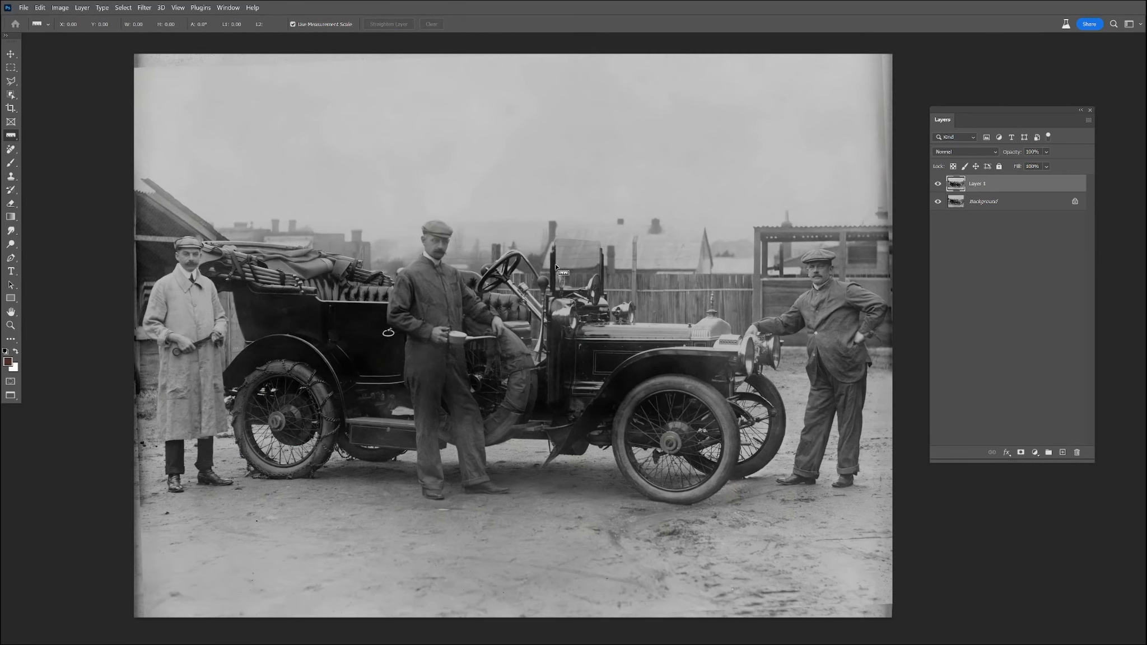
pyautogui.click(938, 202)
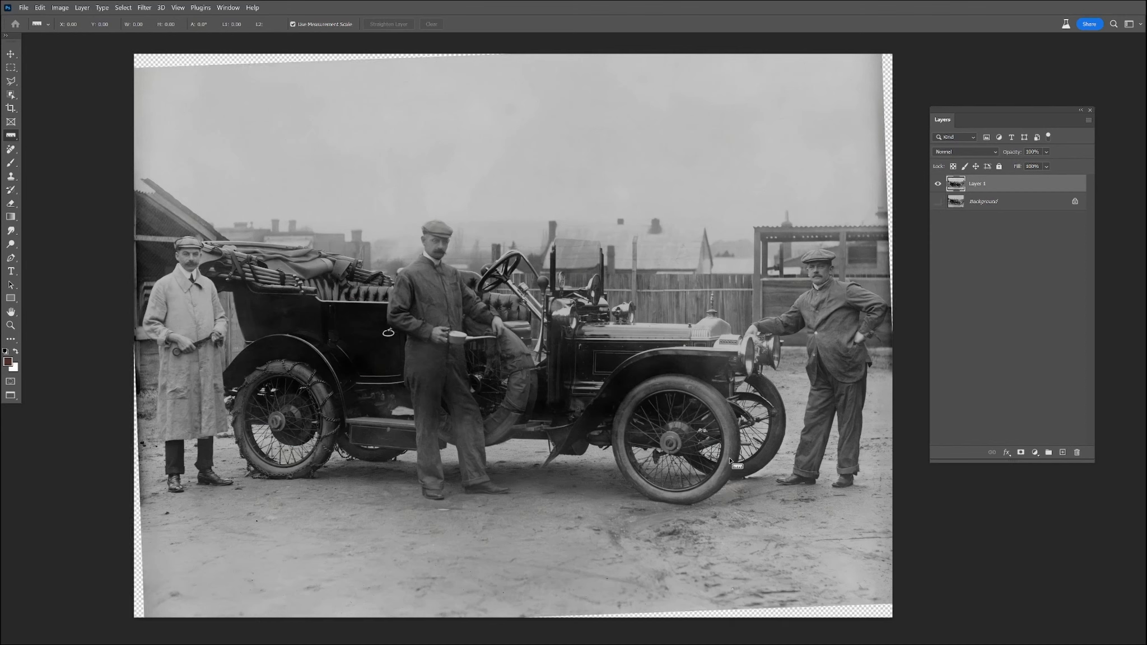
# - Lasso the empty wedge along the photo's upper-left edge and fill it with a promptless Generative Fill, enabling the Contextual Task Bar
pyautogui.click(10, 82)
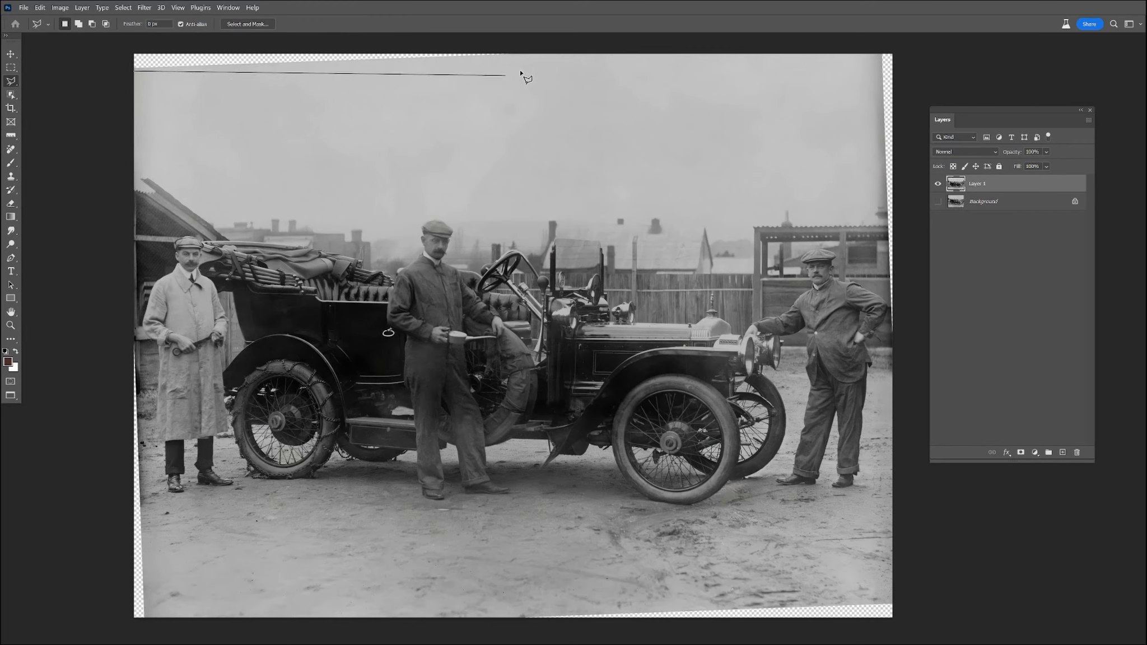
pyautogui.click(536, 49)
pyautogui.click(125, 99)
pyautogui.click(132, 128)
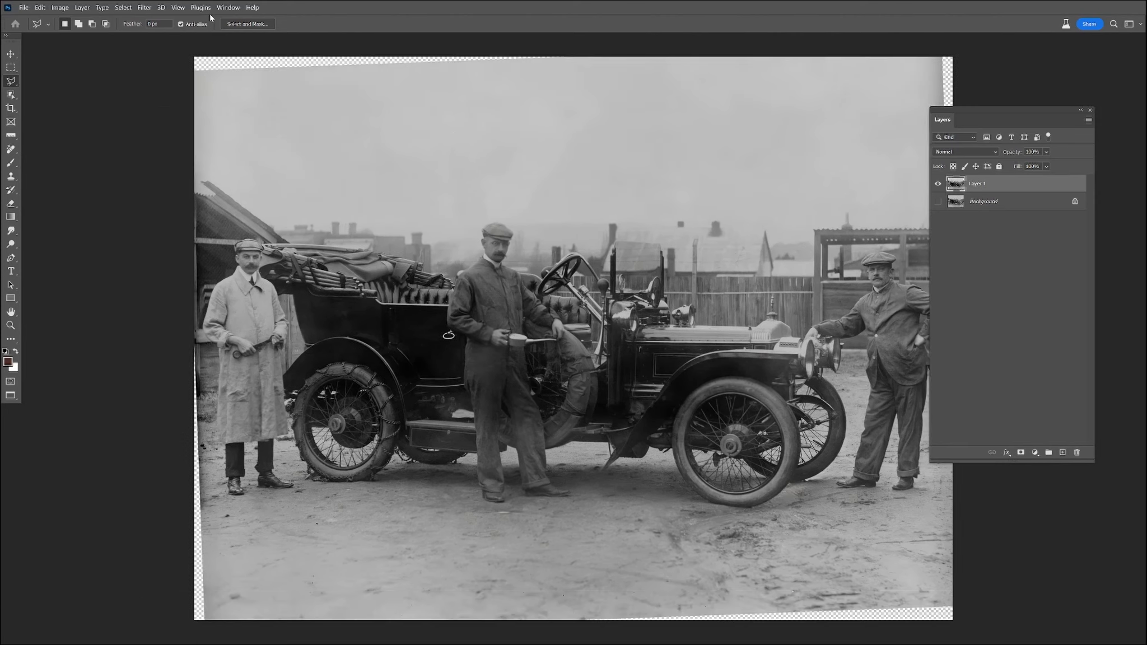
pyautogui.click(227, 8)
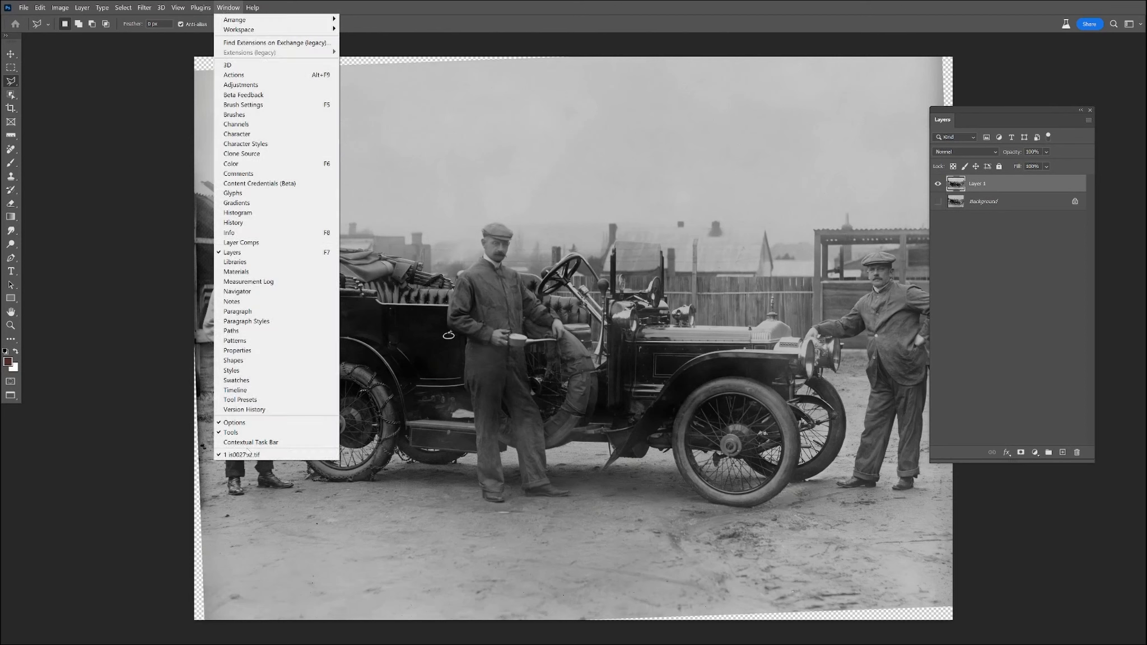
pyautogui.click(249, 442)
pyautogui.click(314, 87)
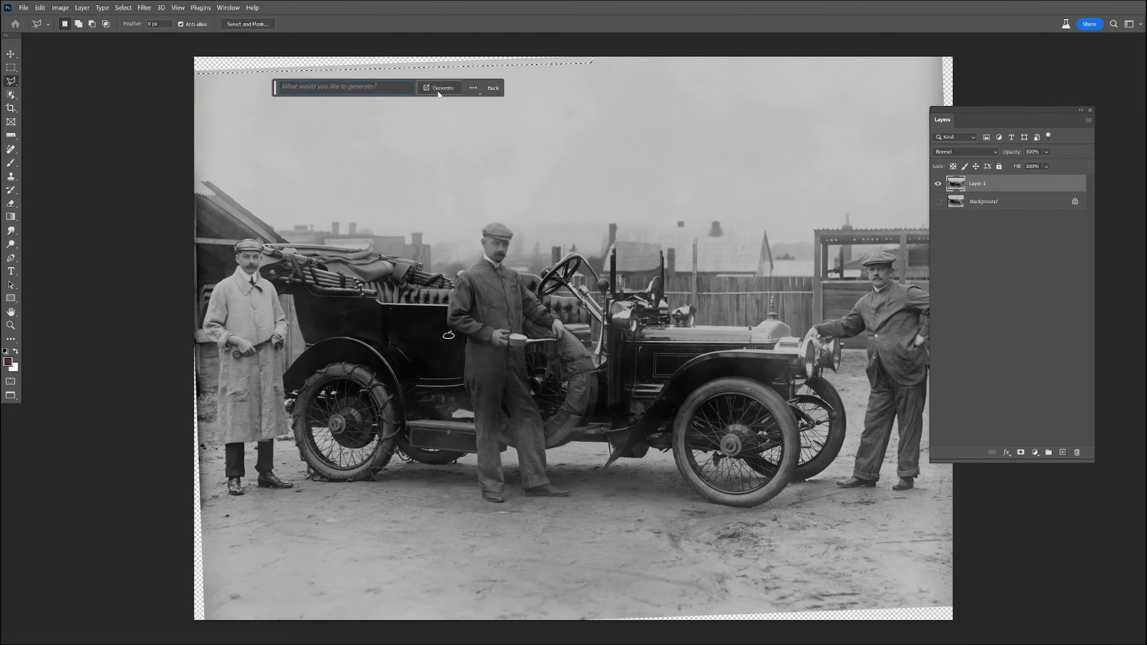
pyautogui.click(439, 91)
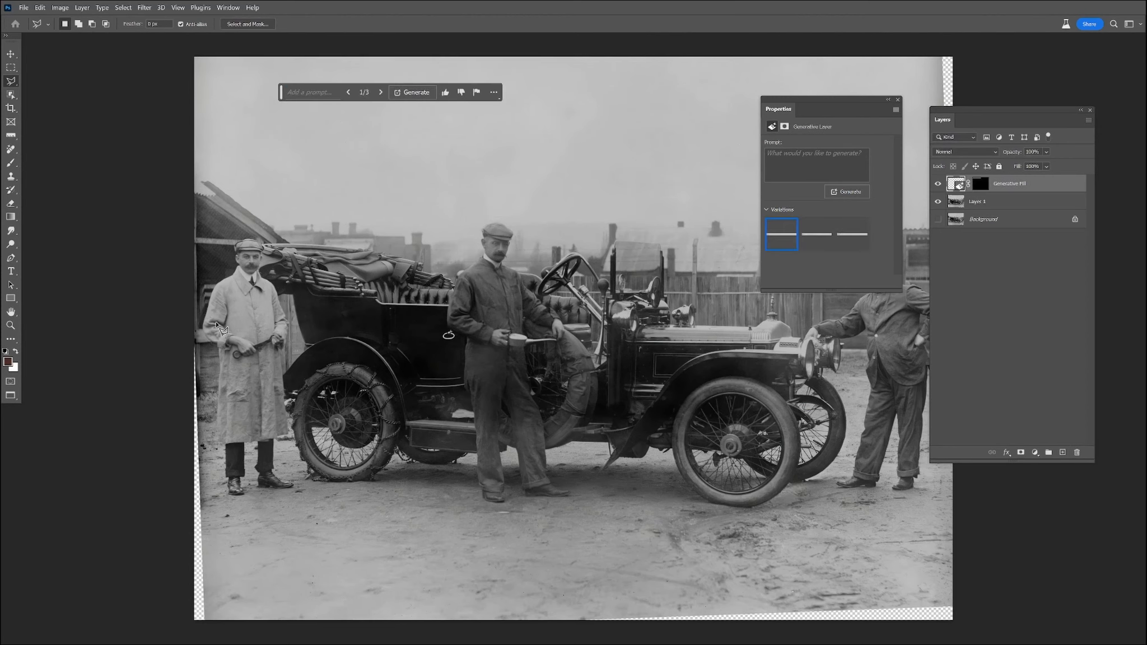
# - Lasso the empty wedge along the photo's lower-left side, fill it with Generative Fill without a prompt and choose among its variations
pyautogui.click(183, 289)
pyautogui.click(192, 622)
pyautogui.click(216, 624)
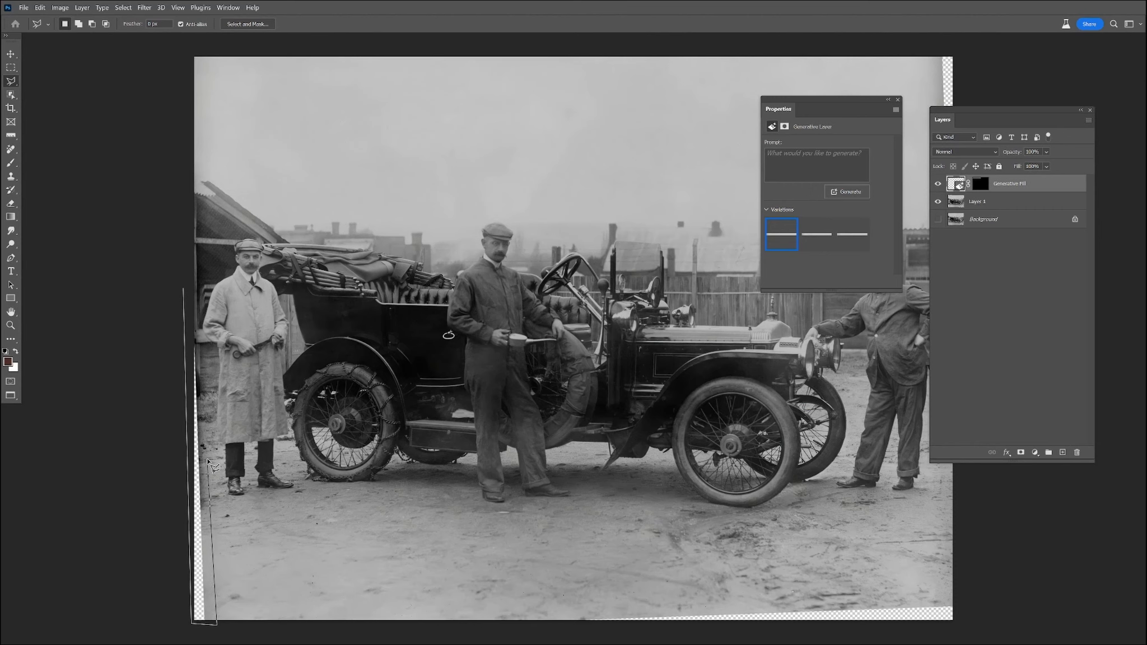
pyautogui.click(184, 289)
pyautogui.click(119, 274)
pyautogui.click(252, 274)
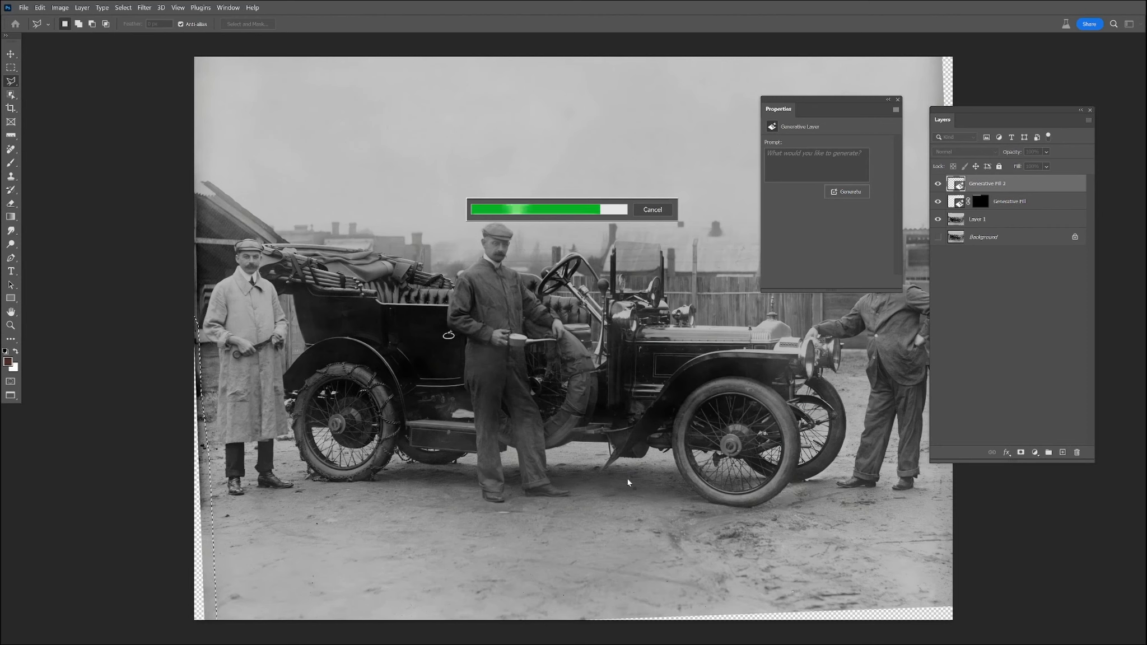
pyautogui.click(816, 245)
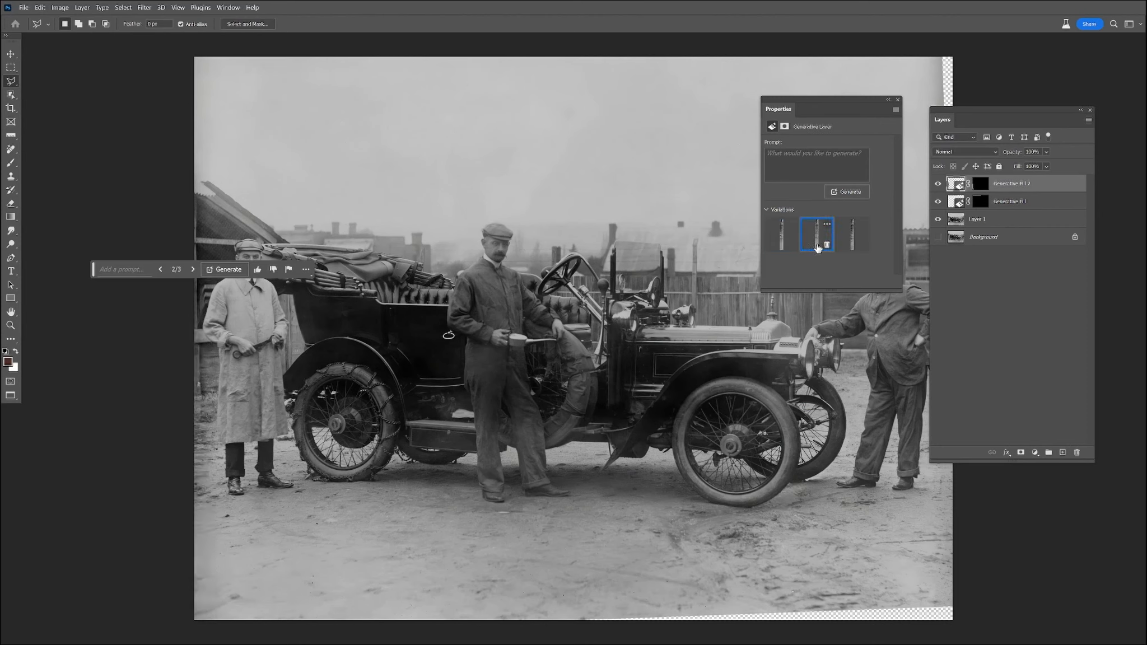
pyautogui.click(853, 236)
pyautogui.click(828, 239)
# - Lasso the empty wedge along the photo's bottom-right edge and fill it with Generative Fill without a prompt
pyautogui.click(541, 621)
pyautogui.click(958, 611)
pyautogui.click(956, 583)
pyautogui.click(542, 607)
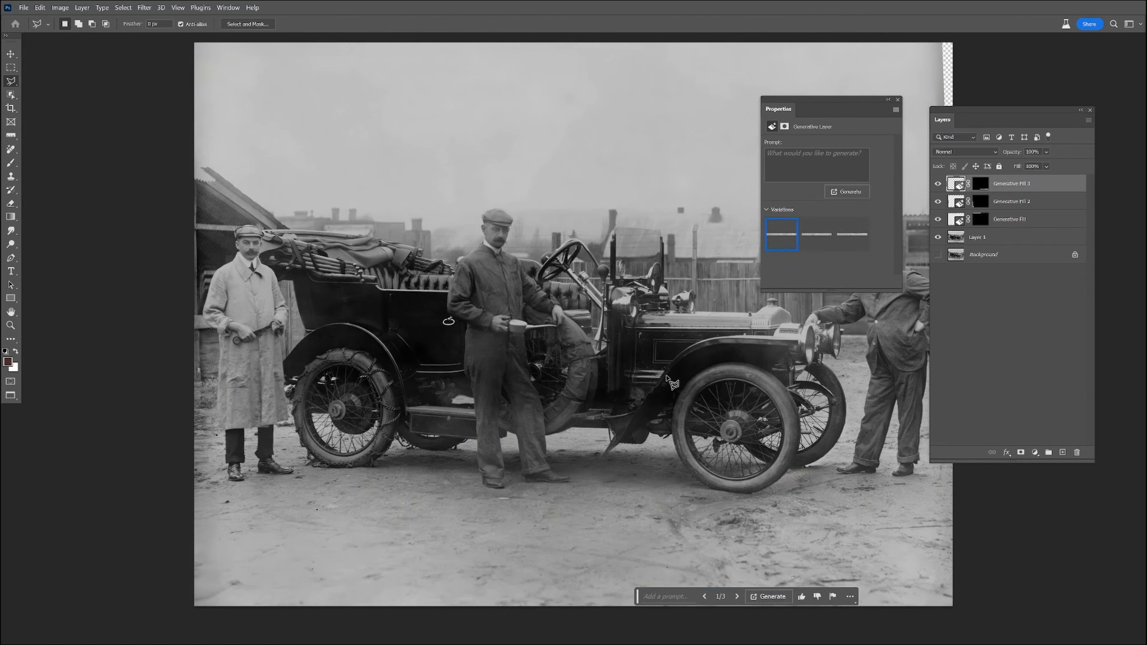
# - Lasso the empty wedge along the photo's upper-right side and fill it with Generative Fill without a prompt
pyautogui.scroll(2, 667, 384)
pyautogui.hscroll(5, 667, 384)
pyautogui.click(639, 83)
pyautogui.click(669, 404)
pyautogui.click(697, 402)
pyautogui.click(697, 84)
pyautogui.click(640, 84)
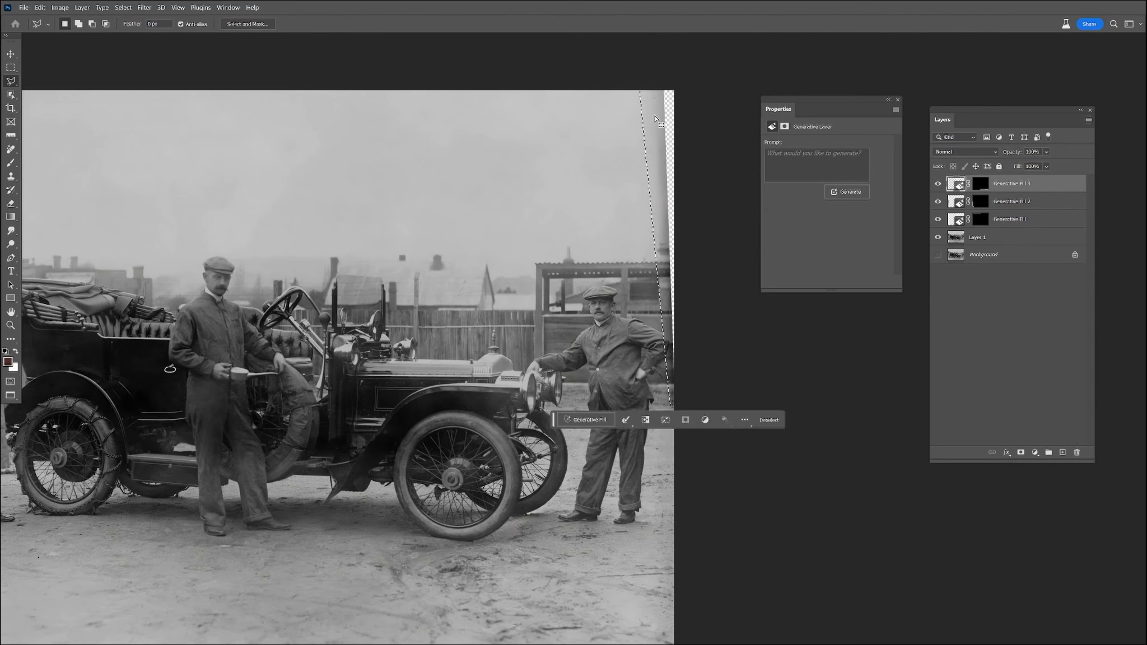
pyautogui.click(600, 421)
pyautogui.click(742, 420)
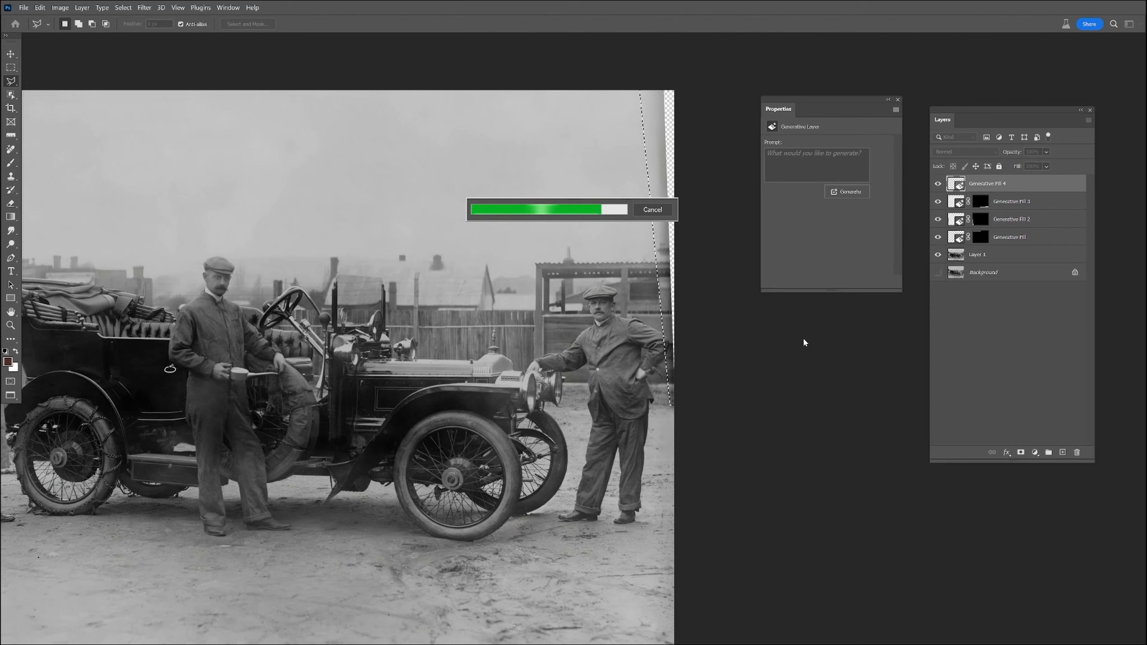
# - Compare the three generated variations for the photo's right edge and keep the first one
pyautogui.click(819, 238)
pyautogui.click(858, 236)
pyautogui.click(783, 234)
pyautogui.click(819, 236)
pyautogui.click(784, 235)
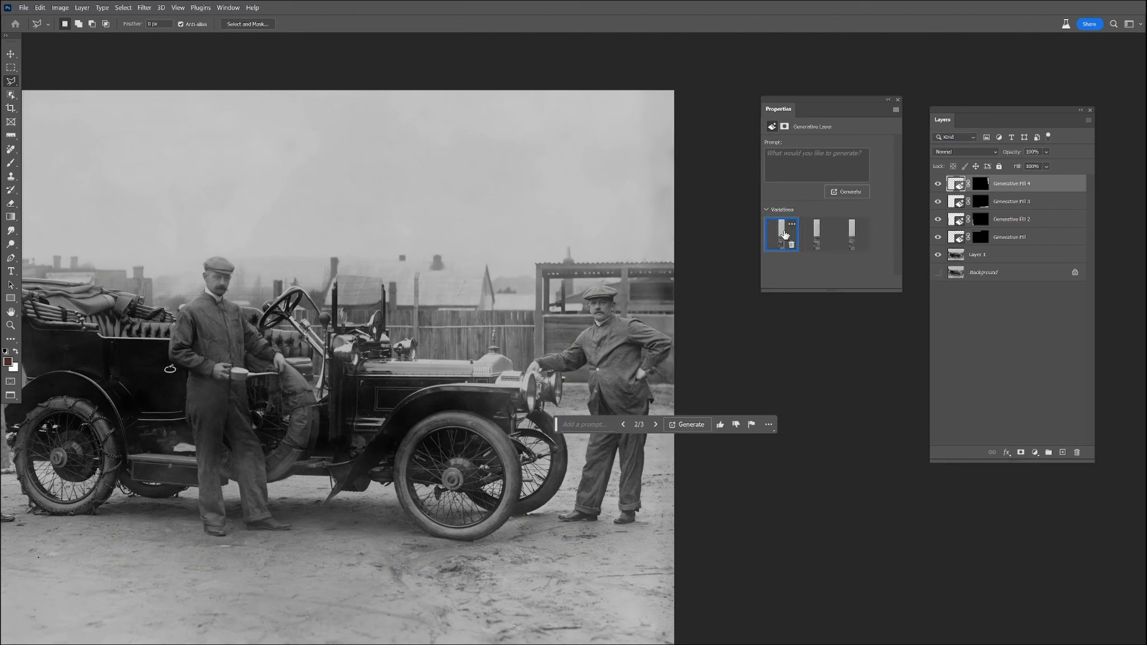
# - Merge the visible photo and Generative Fill layers into one, leaving the hidden Background separate
pyautogui.rightClick(986, 258)
pyautogui.click(1009, 520)
pyautogui.hotkey('ctrl', '0')
pyautogui.moveTo(701, 397); pyautogui.dragTo(789, 361)
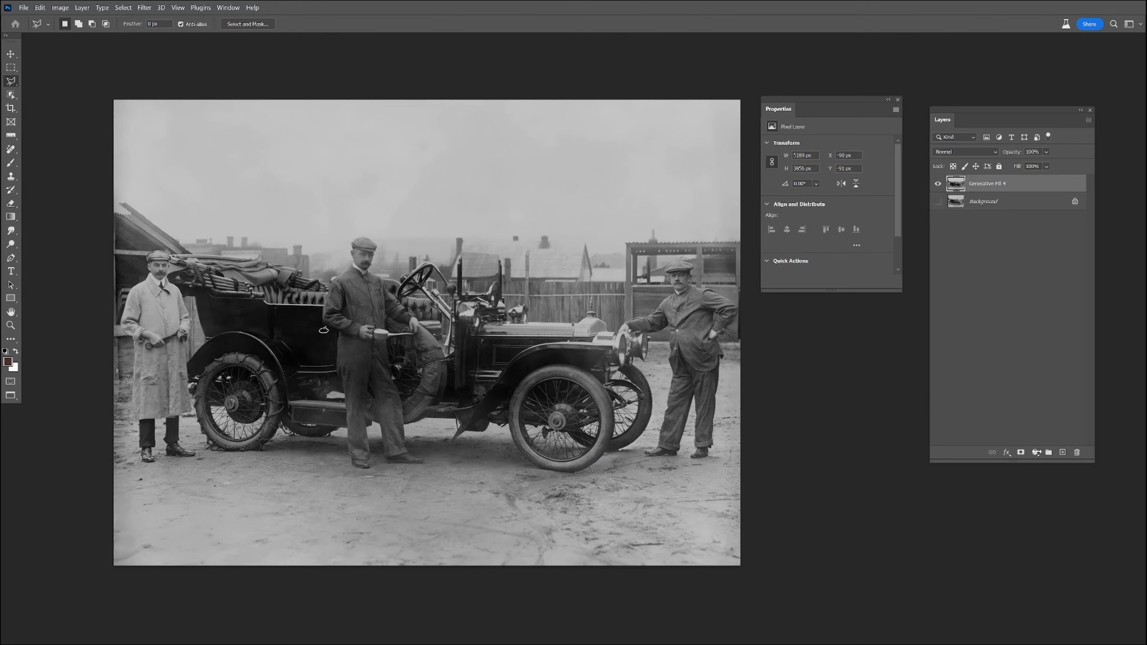
# - Add a Brightness/Contrast adjustment layer with brightness 8 and contrast 66, and invert its mask to black
pyautogui.click(1037, 453)
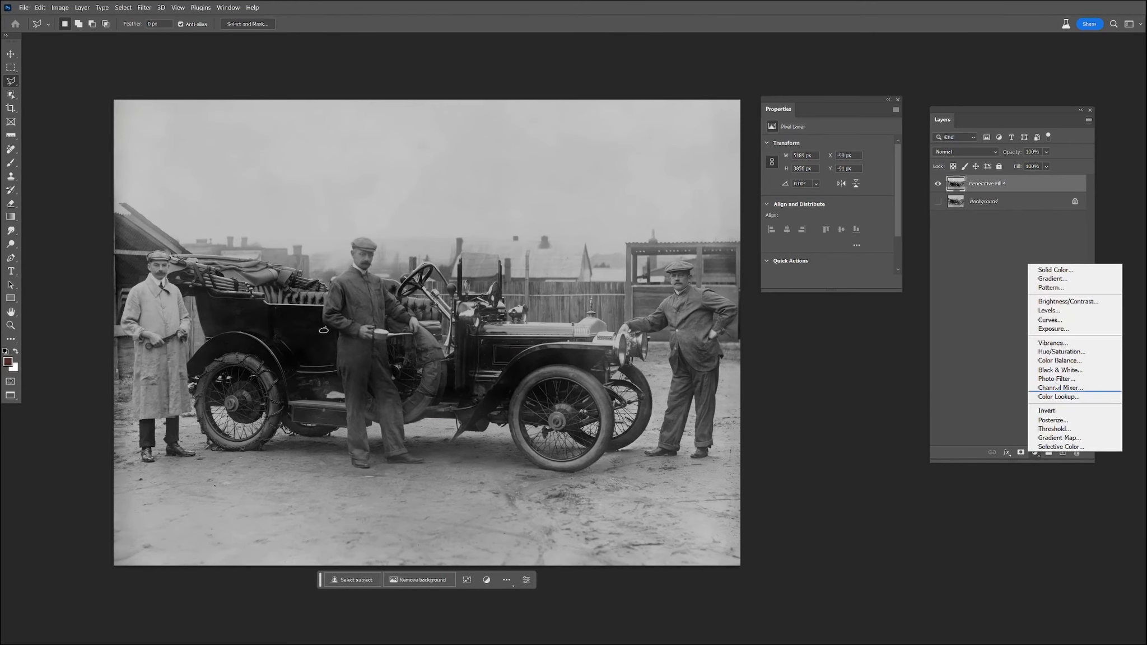
pyautogui.click(1062, 303)
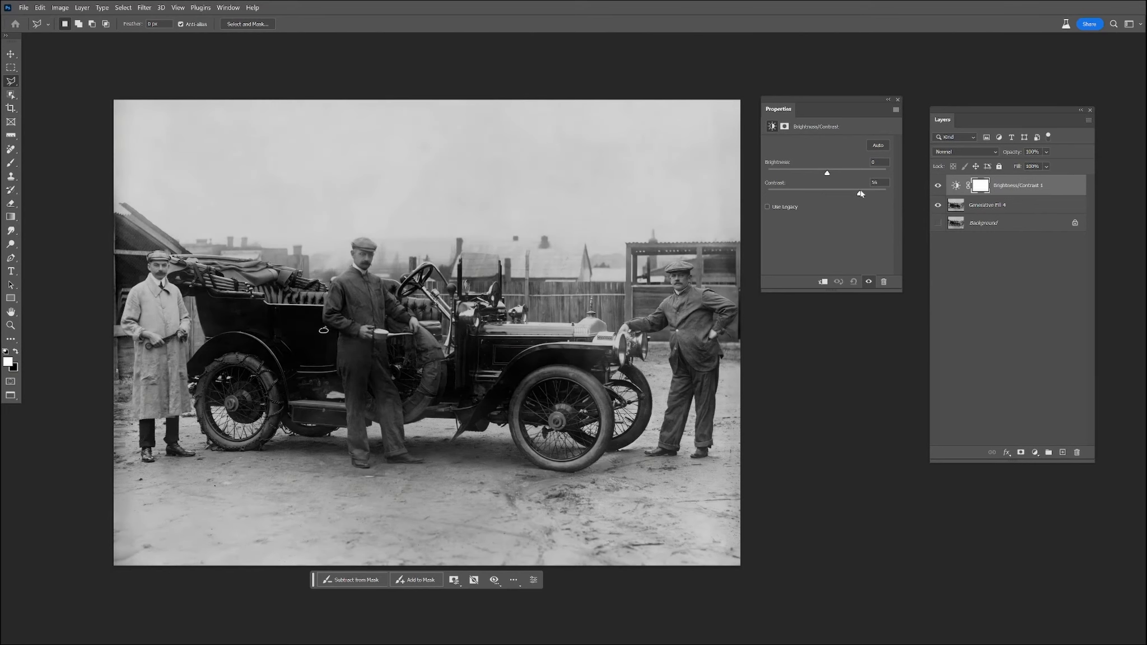
pyautogui.moveTo(862, 194)
pyautogui.mouseDown()
pyautogui.moveTo(844, 195)
pyautogui.moveTo(873, 195)
pyautogui.mouseUp()
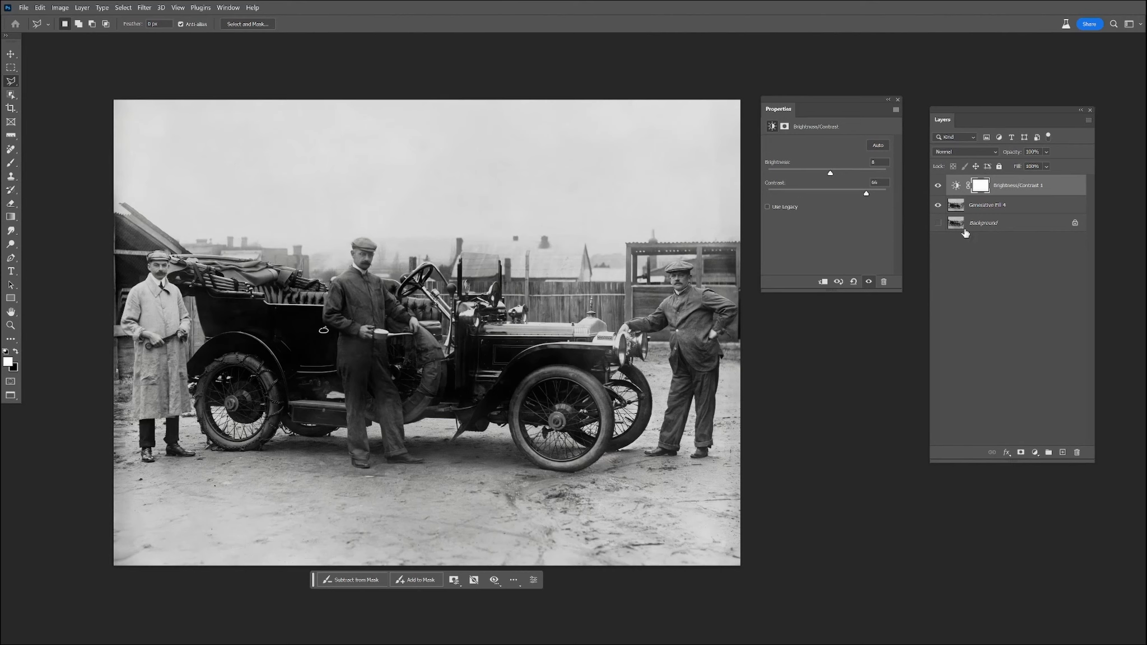
pyautogui.click(980, 185)
pyautogui.hotkey('ctrl', 'i')
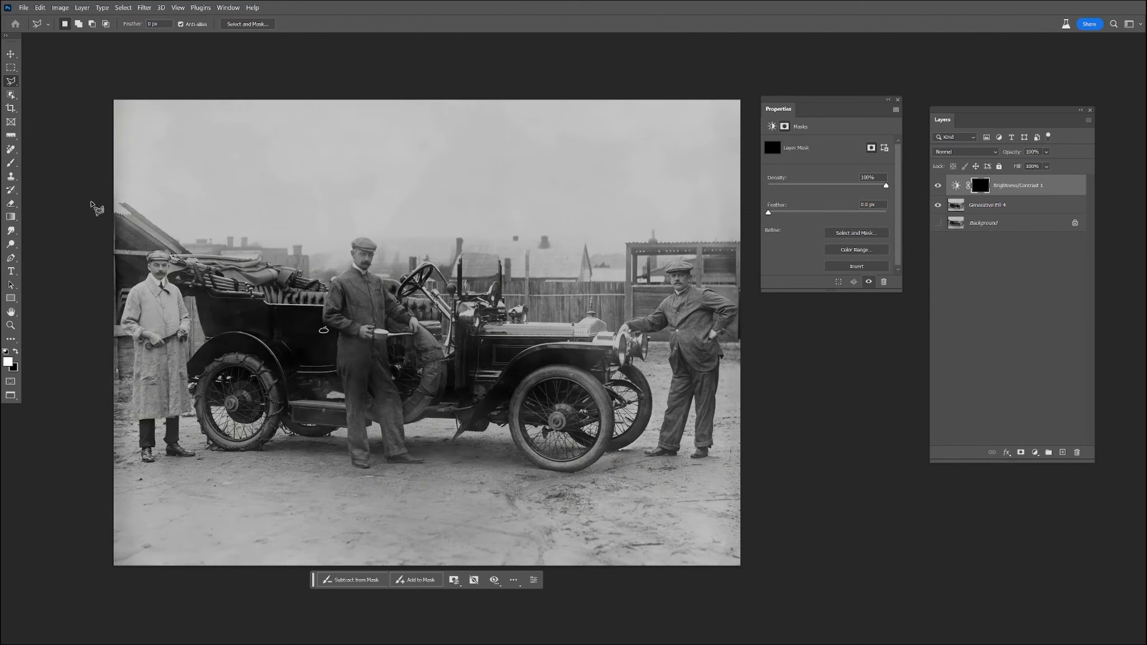
# - Paint white on the adjustment mask around the central man's lower legs with a large soft brush
pyautogui.click(11, 163)
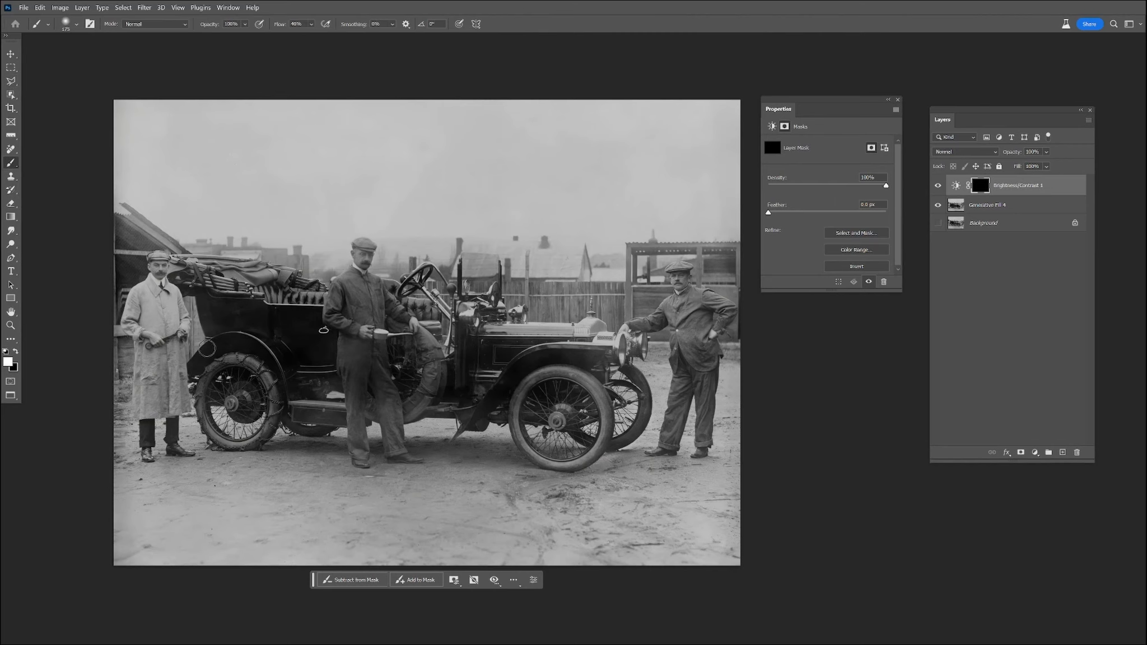
pyautogui.press(']')
pyautogui.press(']')
pyautogui.press(']')
pyautogui.press(']')
pyautogui.press(']')
pyautogui.press(']')
pyautogui.press(']')
pyautogui.press(']')
pyautogui.press(']')
pyautogui.press(']')
pyautogui.moveTo(383, 436)
pyautogui.mouseDown()
pyautogui.moveTo(372, 412)
pyautogui.moveTo(421, 440)
pyautogui.mouseUp()
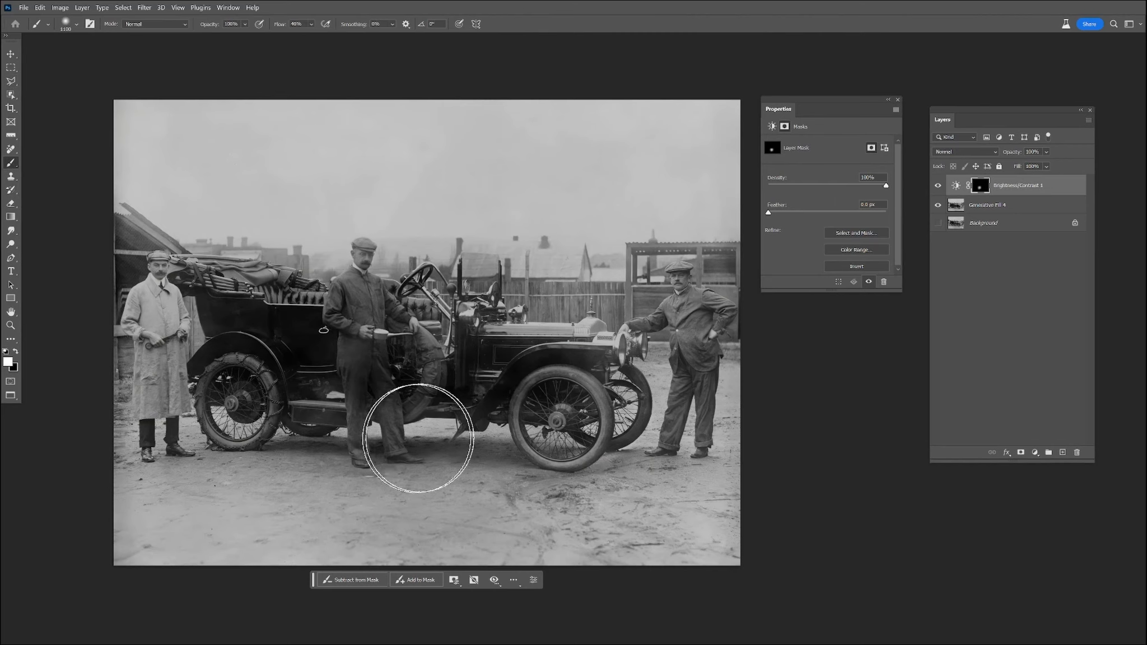
# - Reveal the contrast adjustment over the central man's upper body and face, using a smaller white brush on the mask
pyautogui.scroll(3, 373, 251)
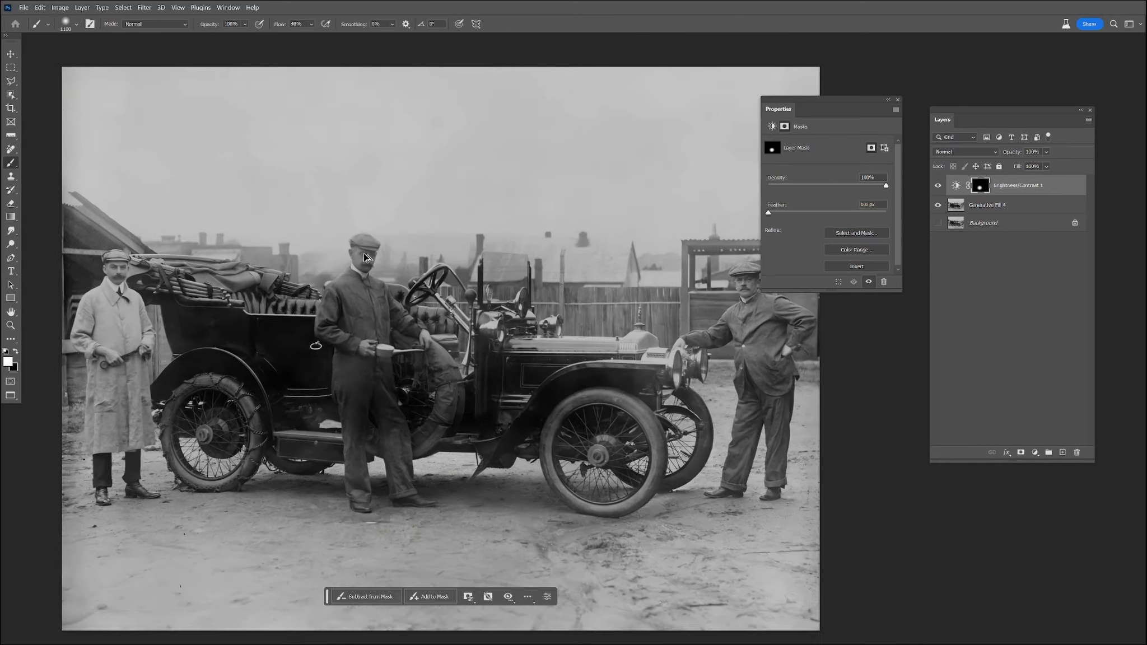
pyautogui.scroll(3, 373, 251)
pyautogui.press('[')
pyautogui.press('[')
pyautogui.press('[')
pyautogui.press('[')
pyautogui.press('[')
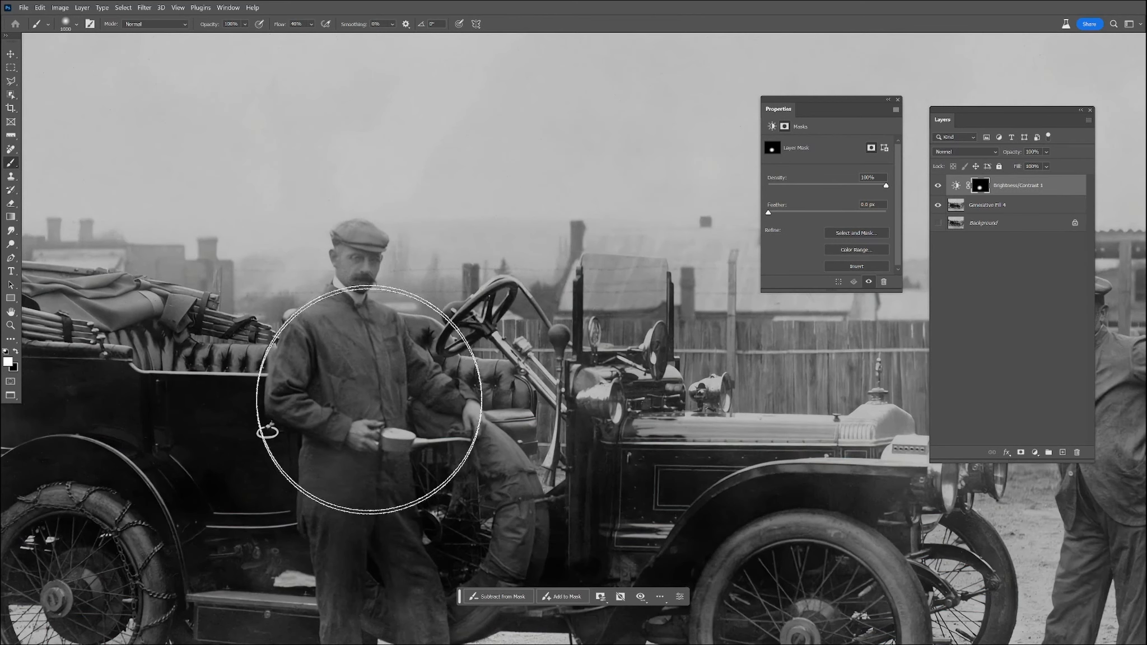
pyautogui.press('[')
pyautogui.press('[')
pyautogui.press('[')
pyautogui.press('[')
pyautogui.press('[')
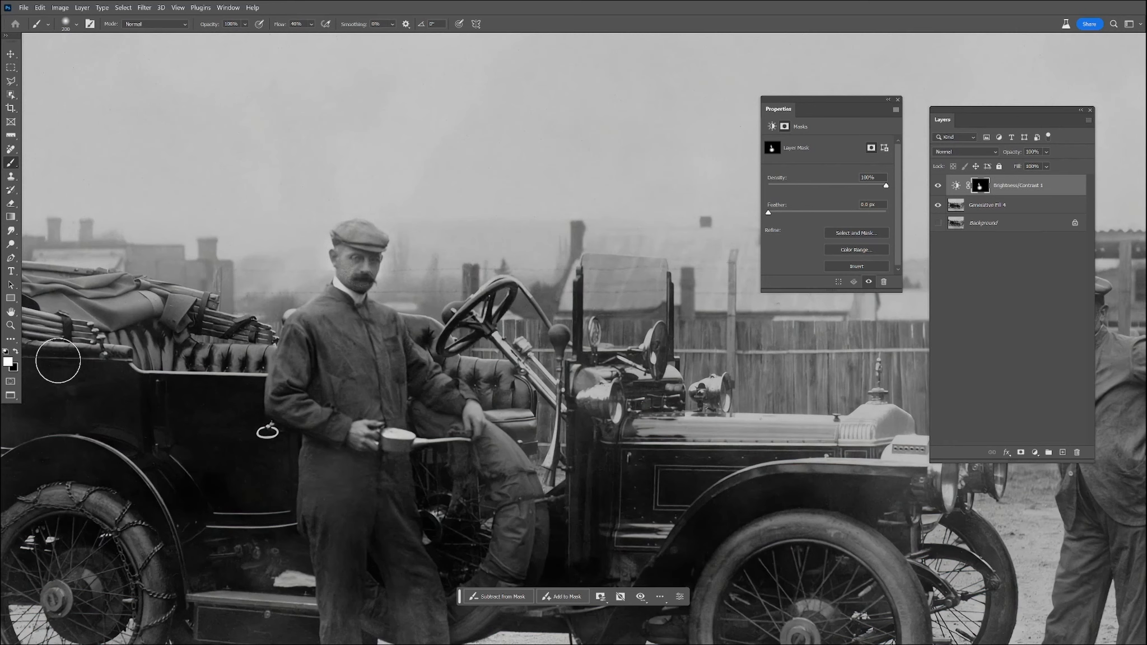
# - Reveal the contrast adjustment over the car's front end, front wheels and the man beside the headlamps with an enlarged white brush
pyautogui.press('x')
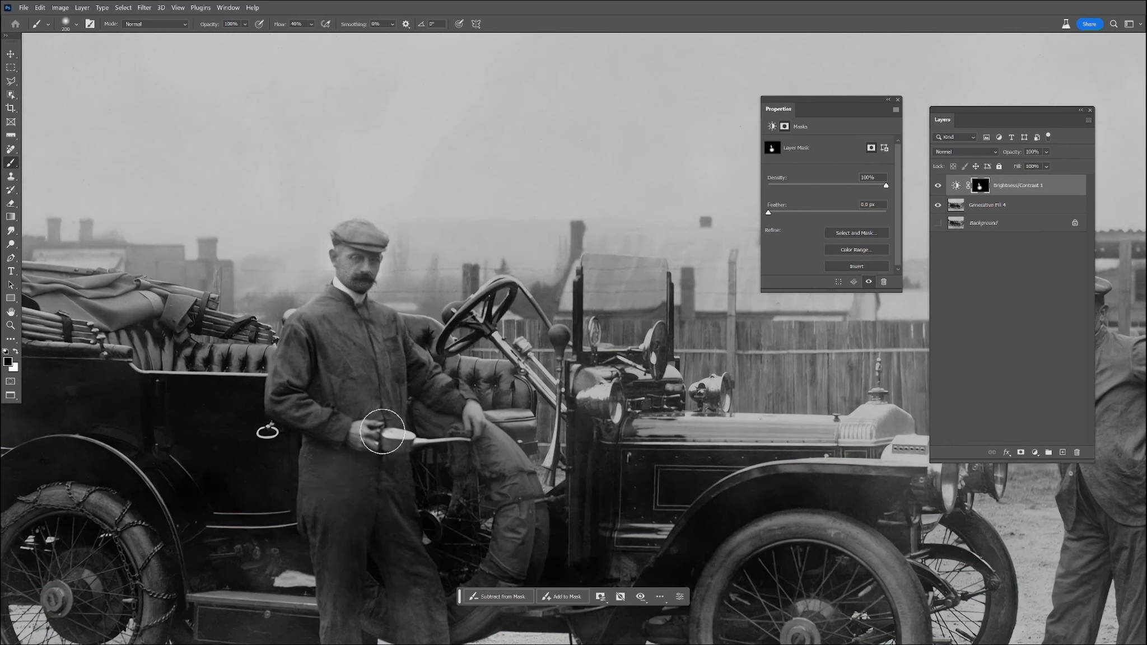
pyautogui.press('space')
pyautogui.moveTo(732, 460); pyautogui.dragTo(295, 368)
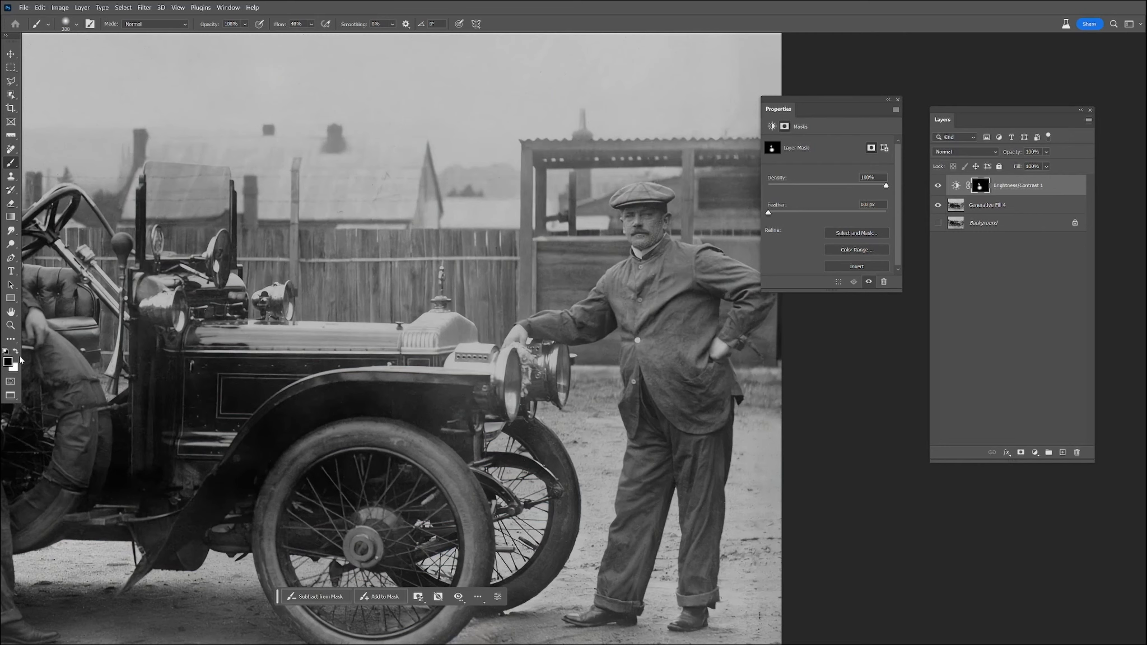
pyautogui.press(']')
pyautogui.press(']')
pyautogui.press(']')
pyautogui.press(']')
pyautogui.press(']')
pyautogui.press(']')
pyautogui.moveTo(469, 374)
pyautogui.mouseDown()
pyautogui.moveTo(558, 371)
pyautogui.moveTo(437, 368)
pyautogui.moveTo(508, 438)
pyautogui.moveTo(420, 552)
pyautogui.mouseUp()
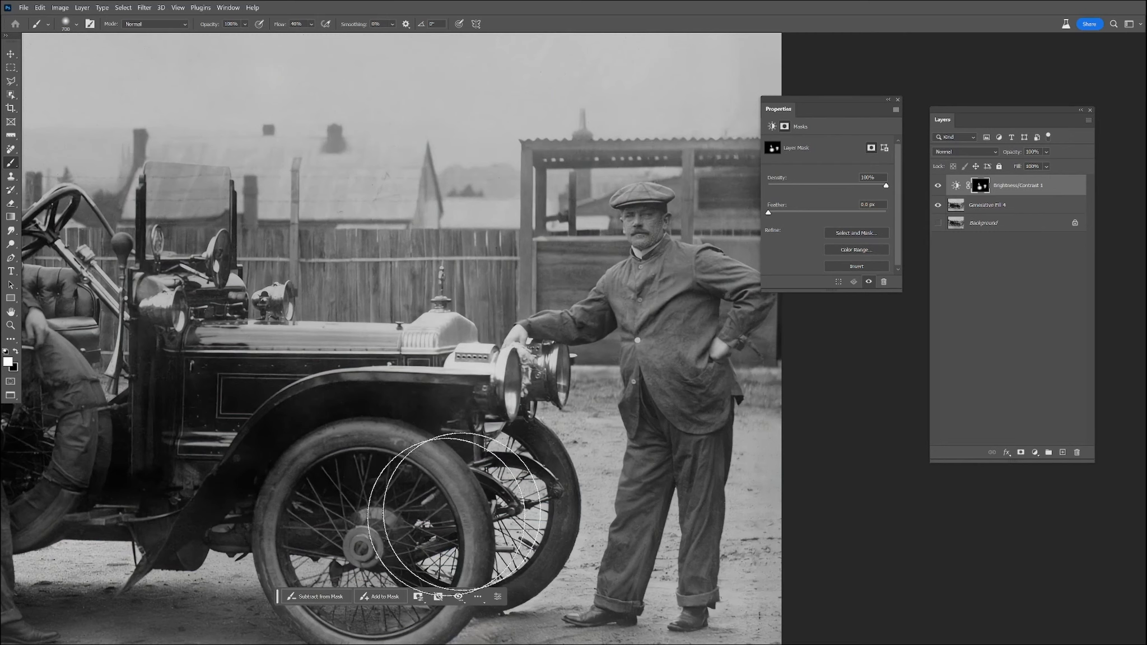
pyautogui.moveTo(666, 335); pyautogui.dragTo(656, 566)
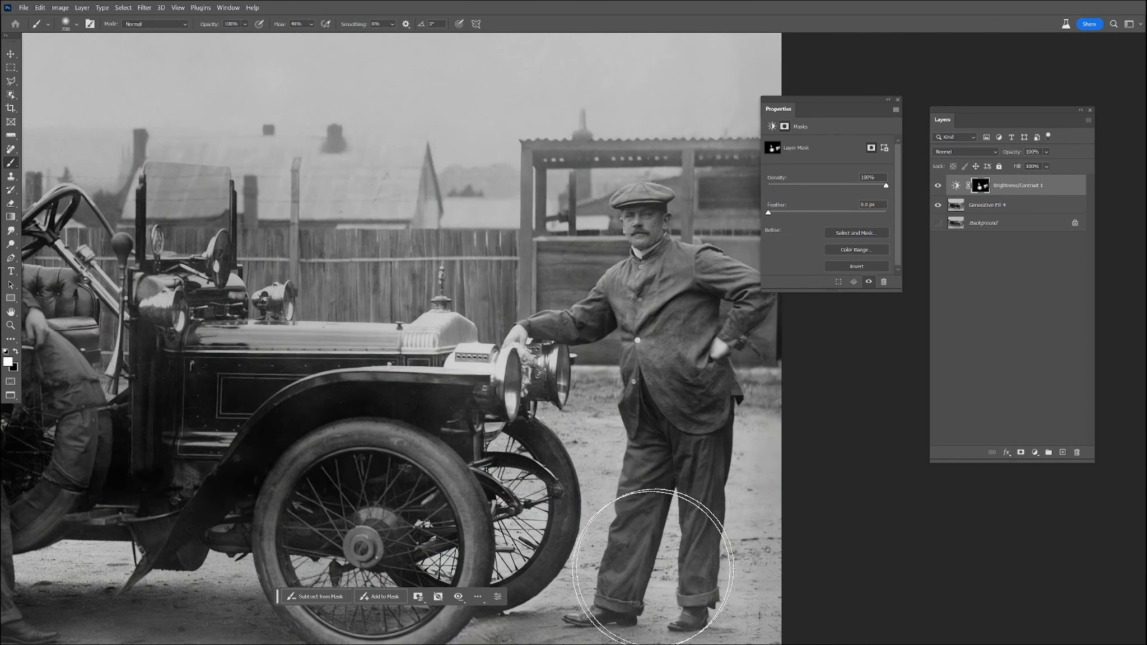
# - Compare the car's front half with and without the Brightness/Contrast adjustment
pyautogui.moveTo(404, 486); pyautogui.dragTo(553, 441)
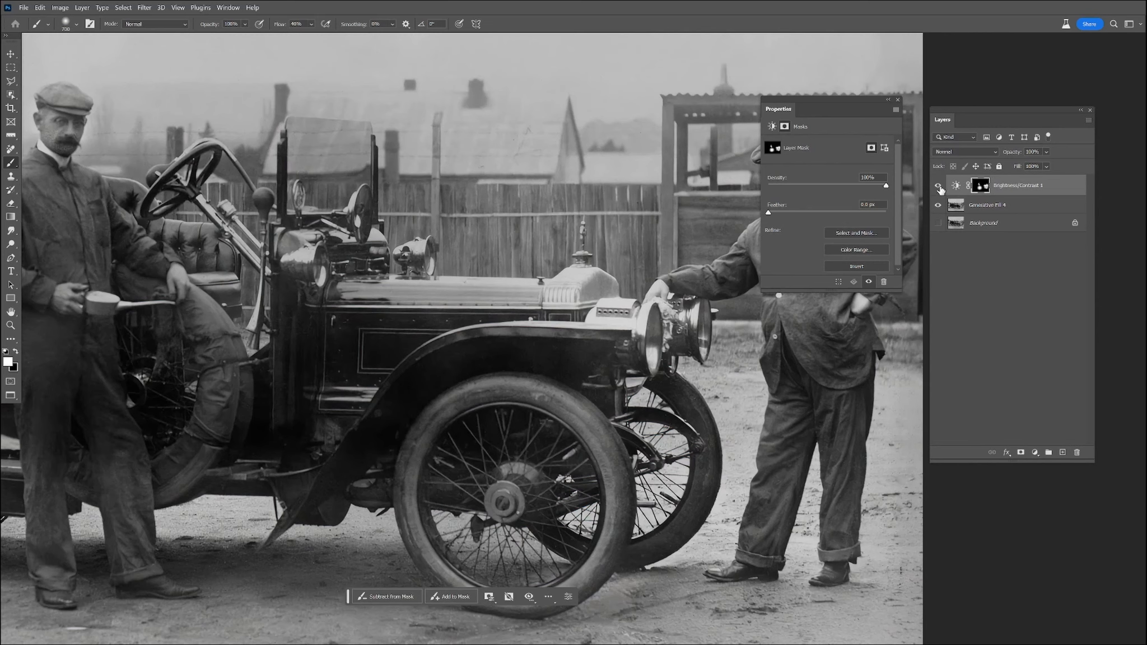
pyautogui.click(939, 186)
pyautogui.click(938, 186)
# - Reveal the contrast adjustment over the rear half of the car and the man in the long light coat
pyautogui.moveTo(392, 316); pyautogui.dragTo(795, 327)
pyautogui.moveTo(459, 382); pyautogui.dragTo(636, 431)
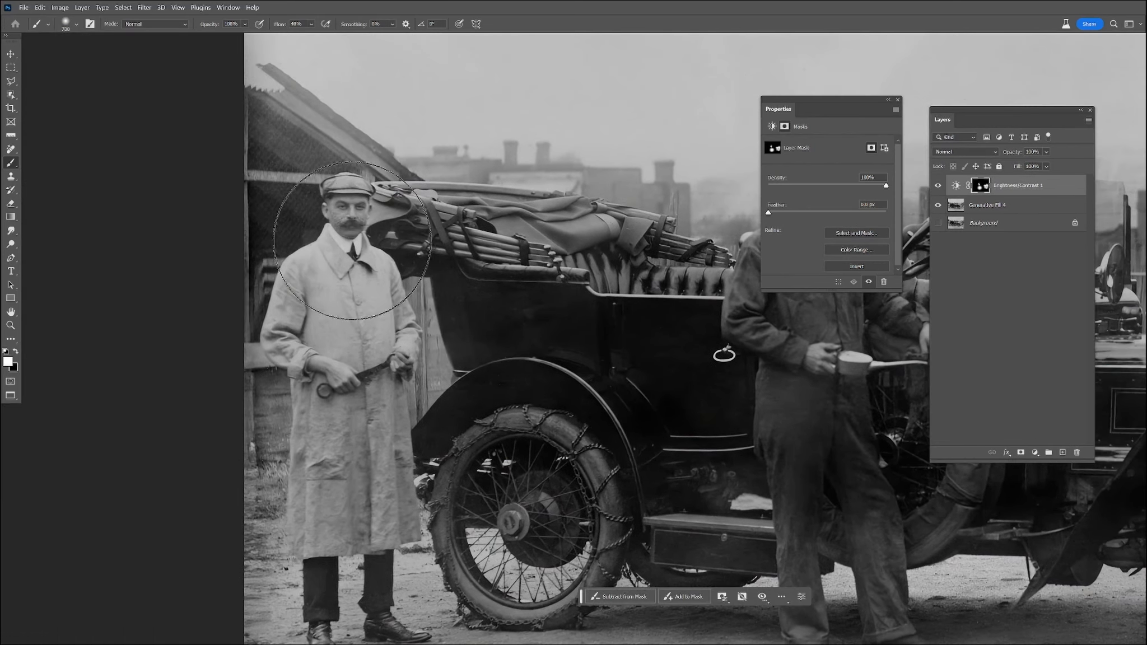
pyautogui.moveTo(529, 502)
pyautogui.mouseDown()
pyautogui.moveTo(460, 441)
pyautogui.moveTo(402, 328)
pyautogui.mouseUp()
pyautogui.scroll(-1, 384, 463)
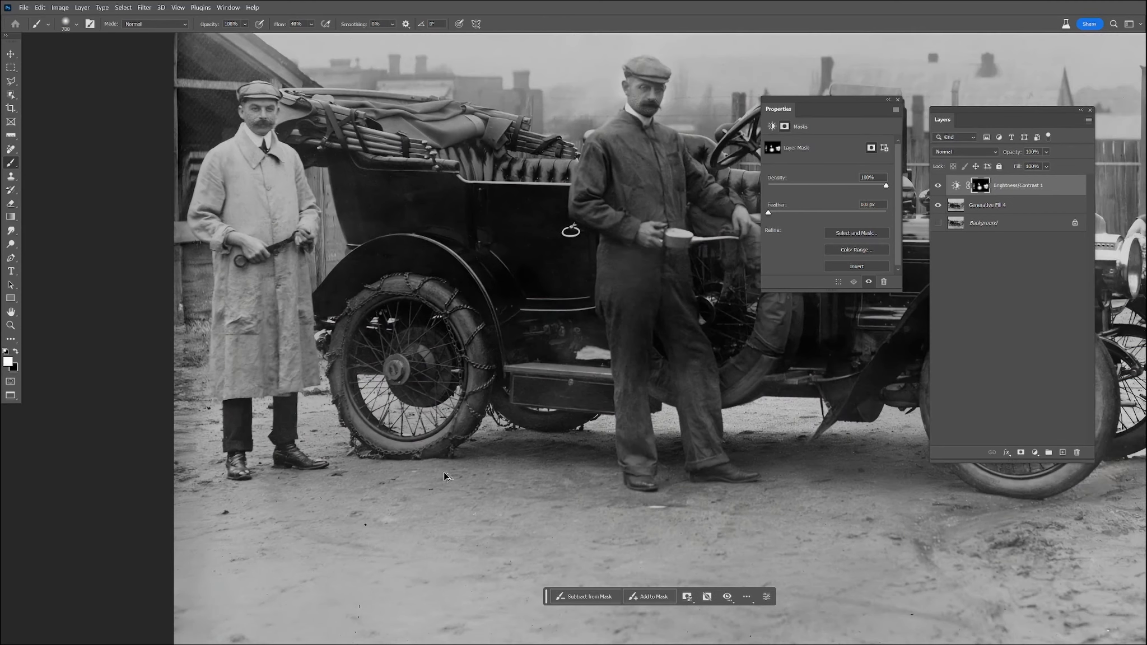
# - Close the mask properties and compare the whole photo with and without the Brightness/Contrast adjustment
pyautogui.moveTo(662, 460)
pyautogui.mouseDown()
pyautogui.moveTo(696, 461)
pyautogui.moveTo(560, 408)
pyautogui.mouseUp()
pyautogui.moveTo(619, 470); pyautogui.dragTo(381, 560)
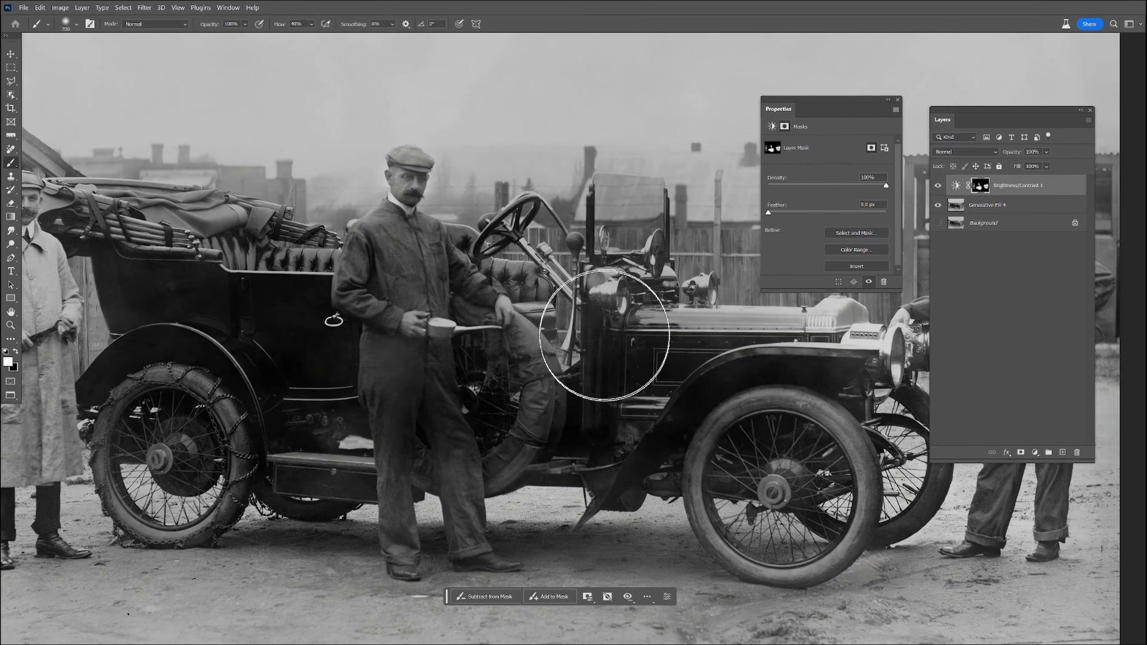
pyautogui.scroll(-1, 514, 370)
pyautogui.scroll(-2, 515, 368)
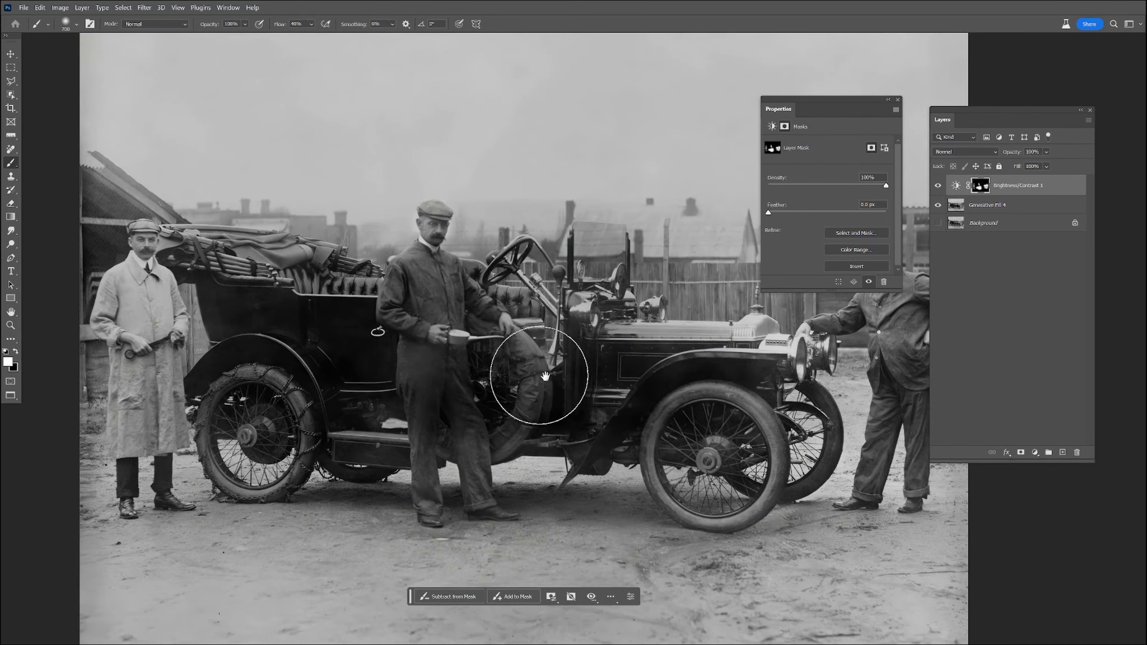
pyautogui.moveTo(608, 359); pyautogui.dragTo(571, 381)
pyautogui.click(897, 101)
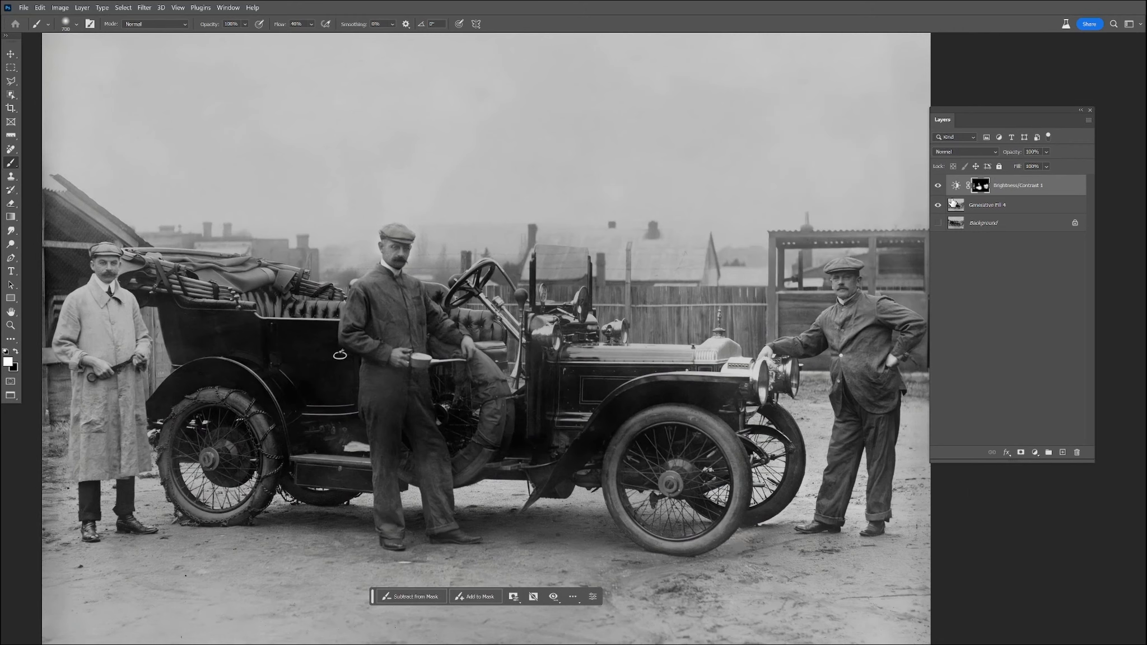
pyautogui.click(938, 188)
pyautogui.click(938, 188)
pyautogui.click(938, 188)
pyautogui.click(938, 188)
# - Set up a much smaller black brush for refining the adjustment mask around the central man's head and collar
pyautogui.scroll(4, 493, 205)
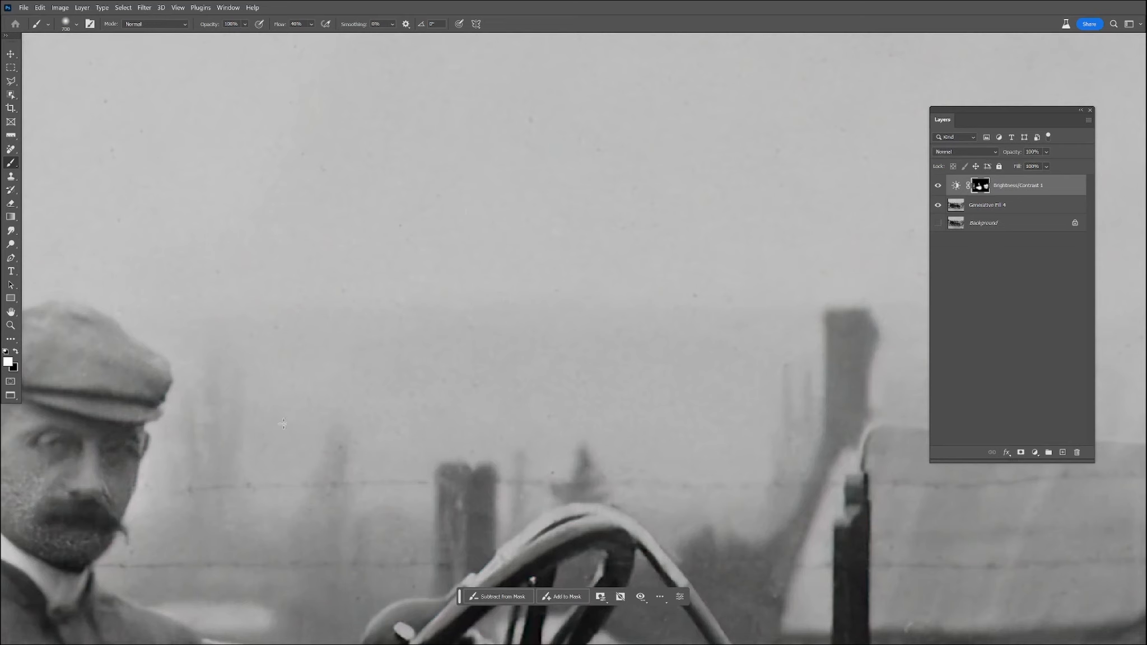
pyautogui.moveTo(161, 351); pyautogui.dragTo(492, 249)
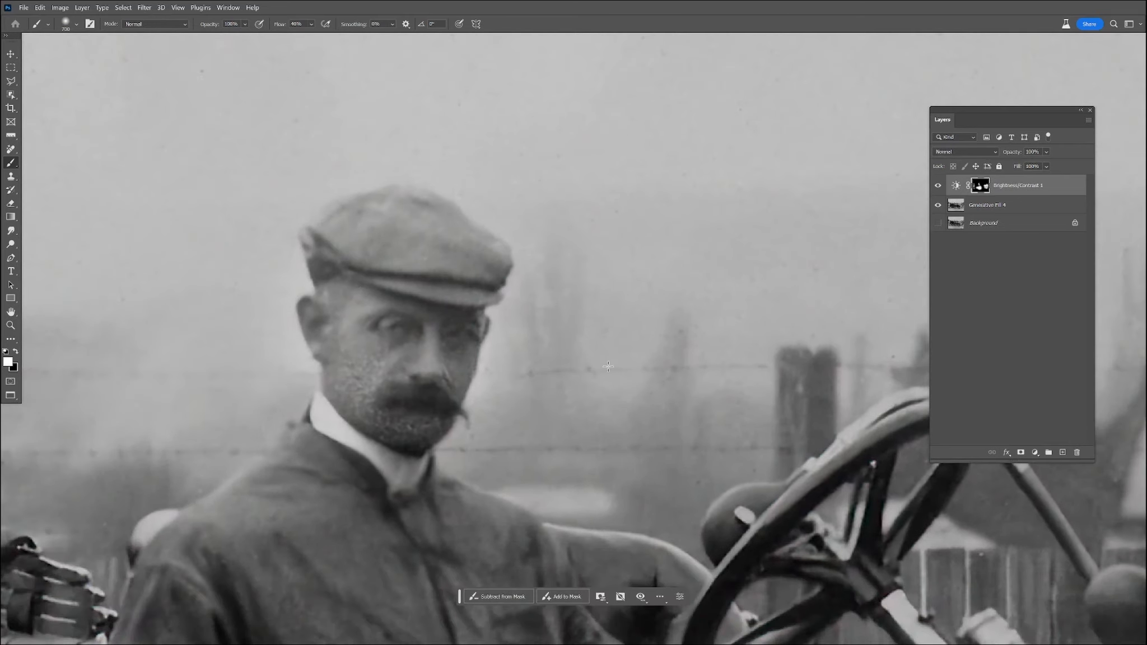
pyautogui.press('[')
pyautogui.press('[')
pyautogui.press('[')
pyautogui.press('[')
pyautogui.press('[')
pyautogui.press('[')
pyautogui.press('[')
pyautogui.press('[')
pyautogui.press('[')
pyautogui.press('[')
pyautogui.press('[')
pyautogui.press('[')
pyautogui.press('[')
pyautogui.press('[')
pyautogui.press('[')
pyautogui.press('[')
pyautogui.press('[')
pyautogui.press('[')
pyautogui.press('[')
pyautogui.press('[')
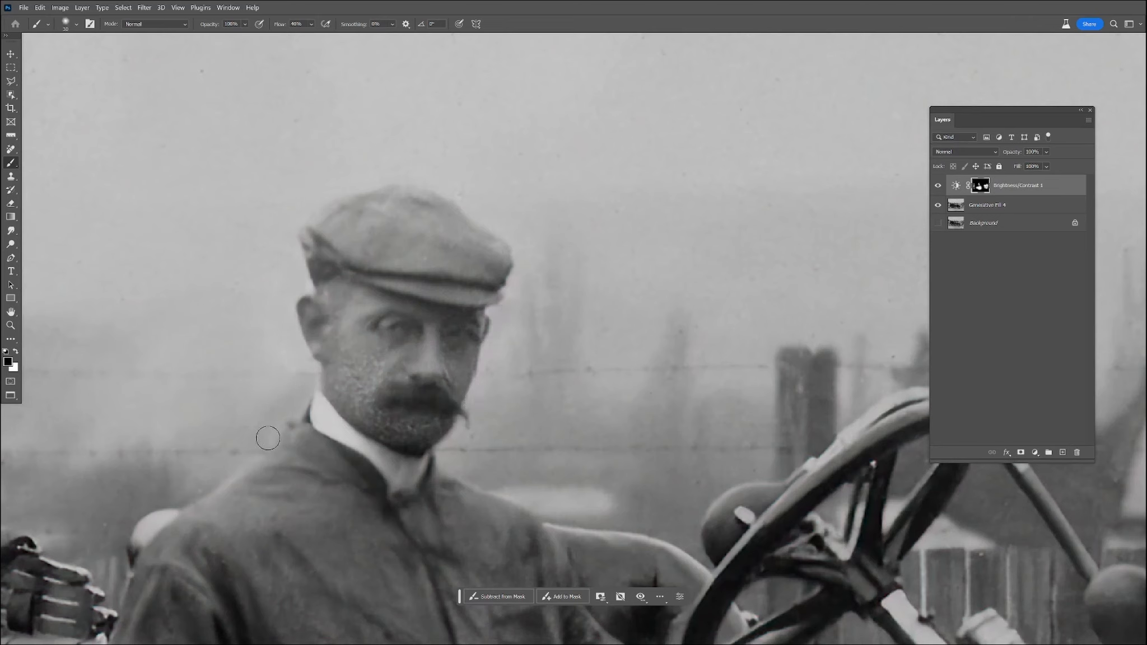
pyautogui.press(']')
# - Check the refined contrast mask across the car and men by repeatedly hiding and showing the adjustment layer
pyautogui.scroll(-8, 576, 372)
pyautogui.moveTo(495, 419)
pyautogui.mouseDown()
pyautogui.moveTo(478, 281)
pyautogui.moveTo(406, 278)
pyautogui.mouseUp()
pyautogui.click(938, 185)
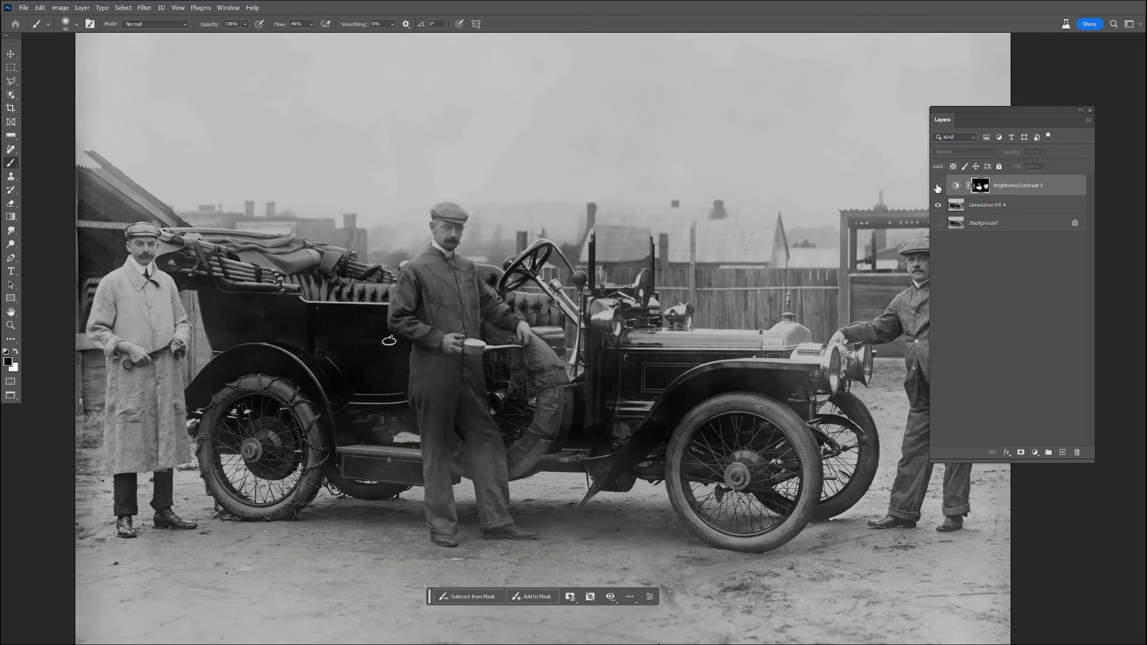
pyautogui.click(939, 185)
pyautogui.click(939, 186)
pyautogui.click(939, 186)
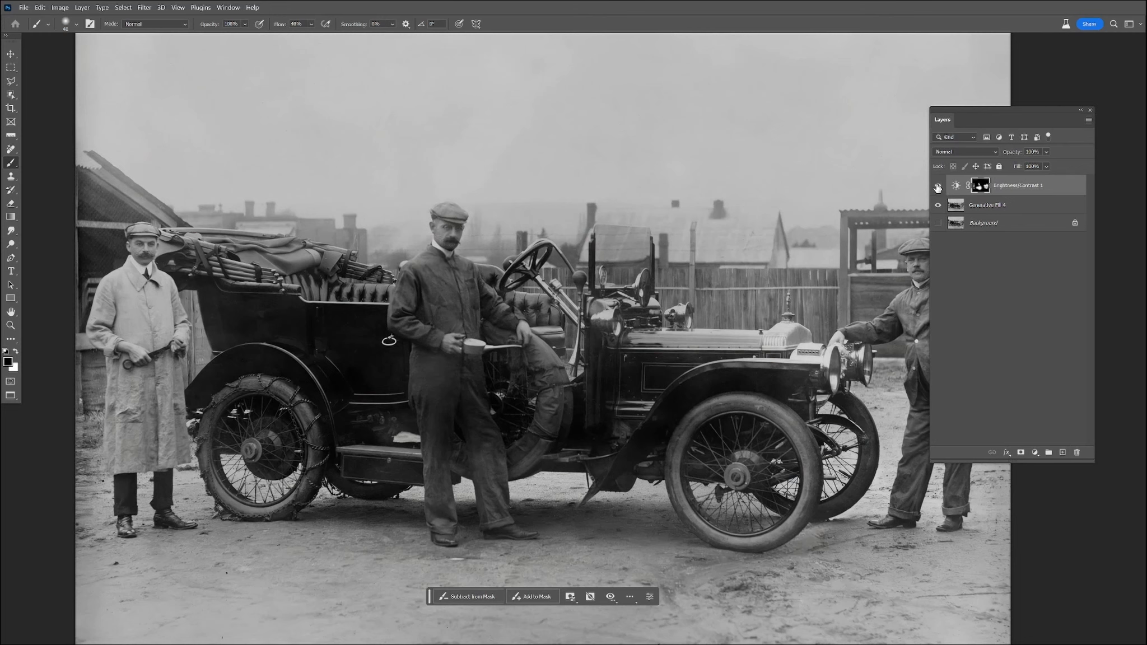
pyautogui.click(938, 185)
pyautogui.click(939, 186)
pyautogui.press(']')
pyautogui.press(']')
pyautogui.press(']')
pyautogui.press(']')
pyautogui.press(']')
pyautogui.press(']')
pyautogui.press(']')
pyautogui.press(']')
pyautogui.press(']')
pyautogui.press(']')
pyautogui.press(']')
pyautogui.press(']')
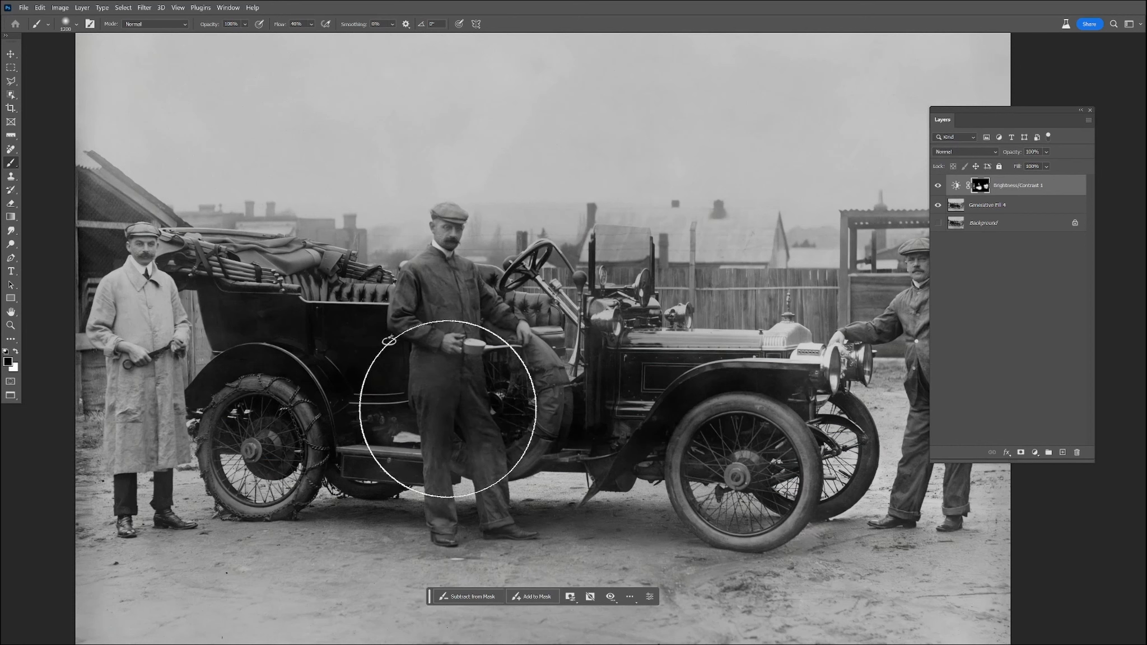
pyautogui.click(938, 186)
pyautogui.click(938, 186)
pyautogui.click(938, 186)
pyautogui.click(937, 186)
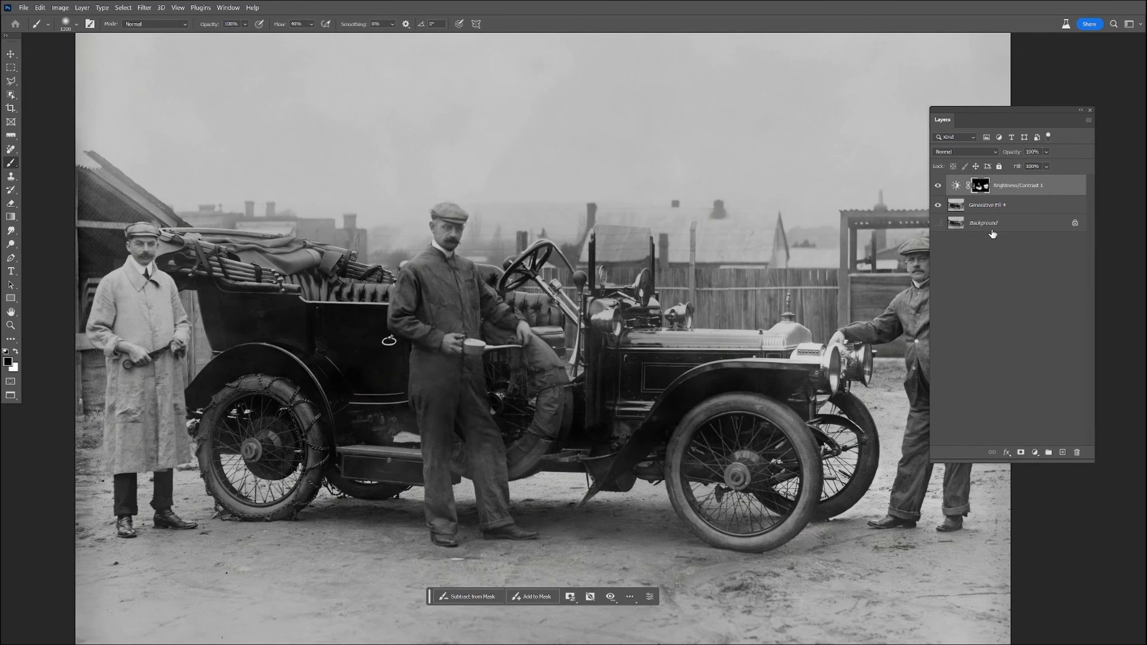
# - Merge the Brightness/Contrast adjustment with the Generative Fill 4 layer into one layer
pyautogui.keyDown('shift'); pyautogui.click(996, 206); pyautogui.keyUp('shift')
pyautogui.rightClick(995, 200)
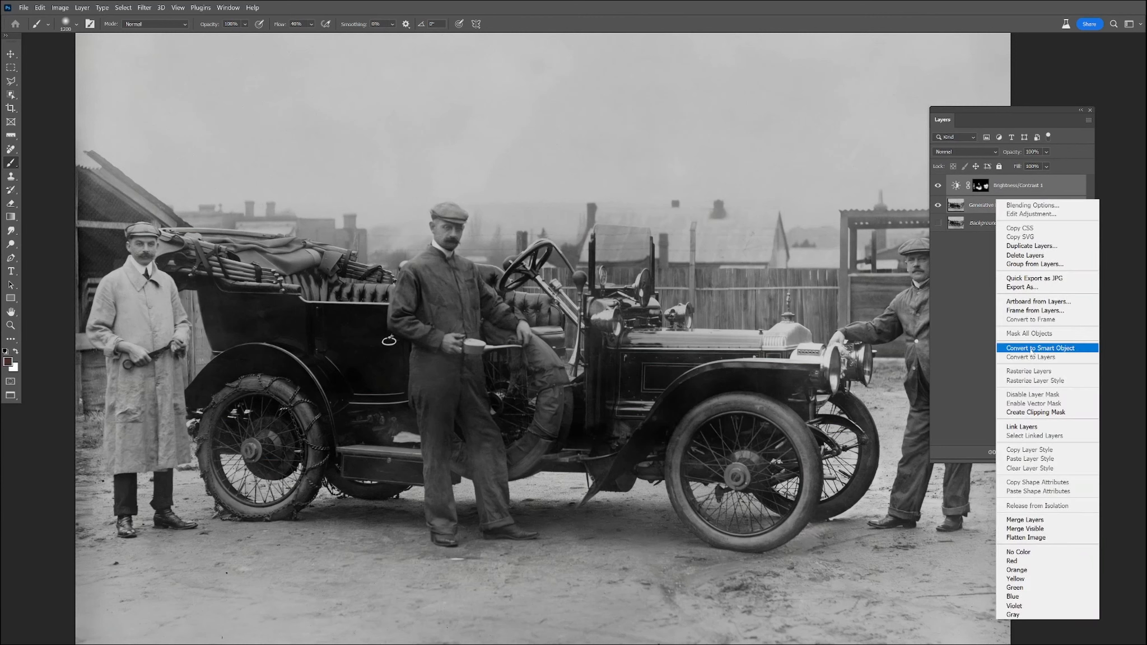
pyautogui.click(1025, 520)
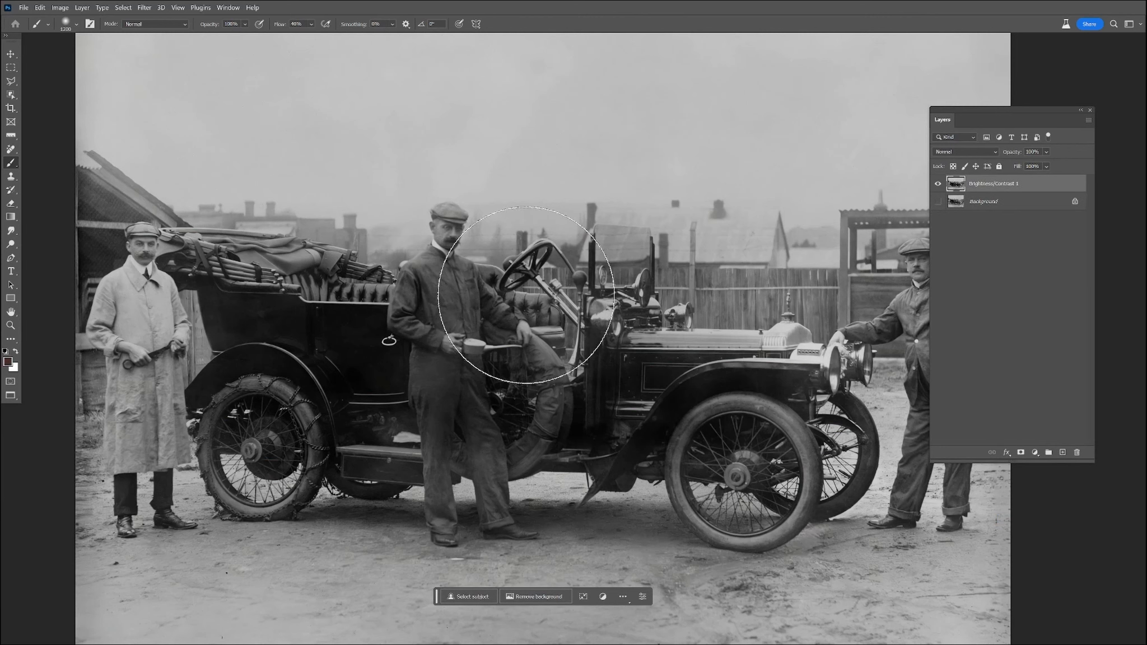
# - Try to heal the white speckles on the central man's cheek and beard with a small Healing Brush on the merged layer
pyautogui.hotkey('ctrl', '0')
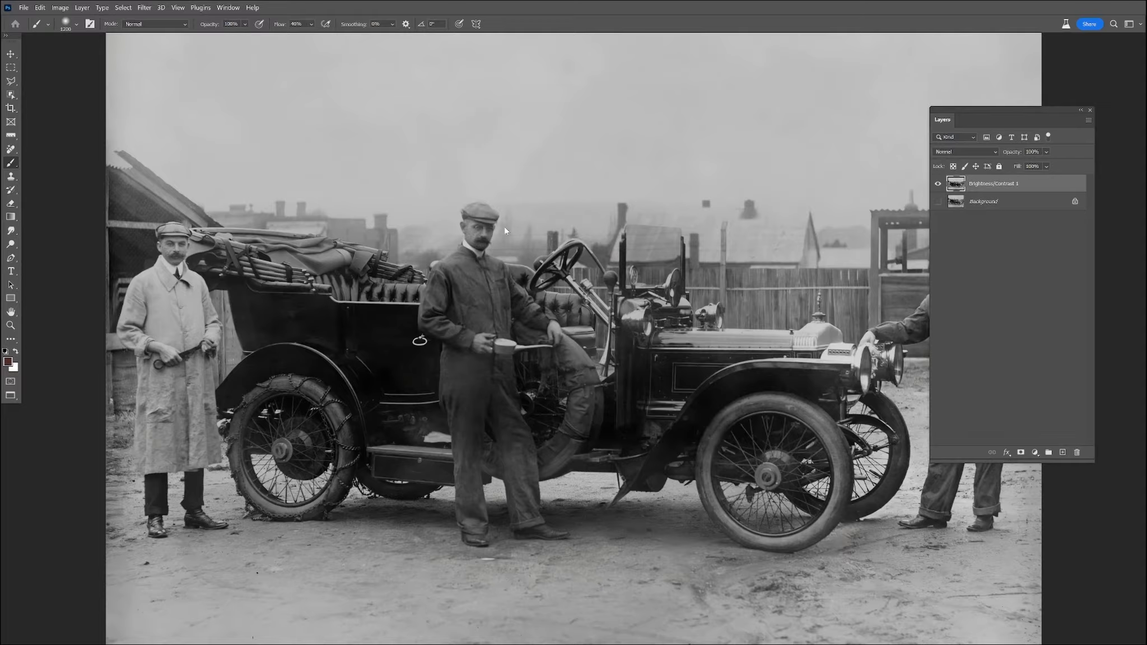
pyautogui.scroll(5, 482, 213)
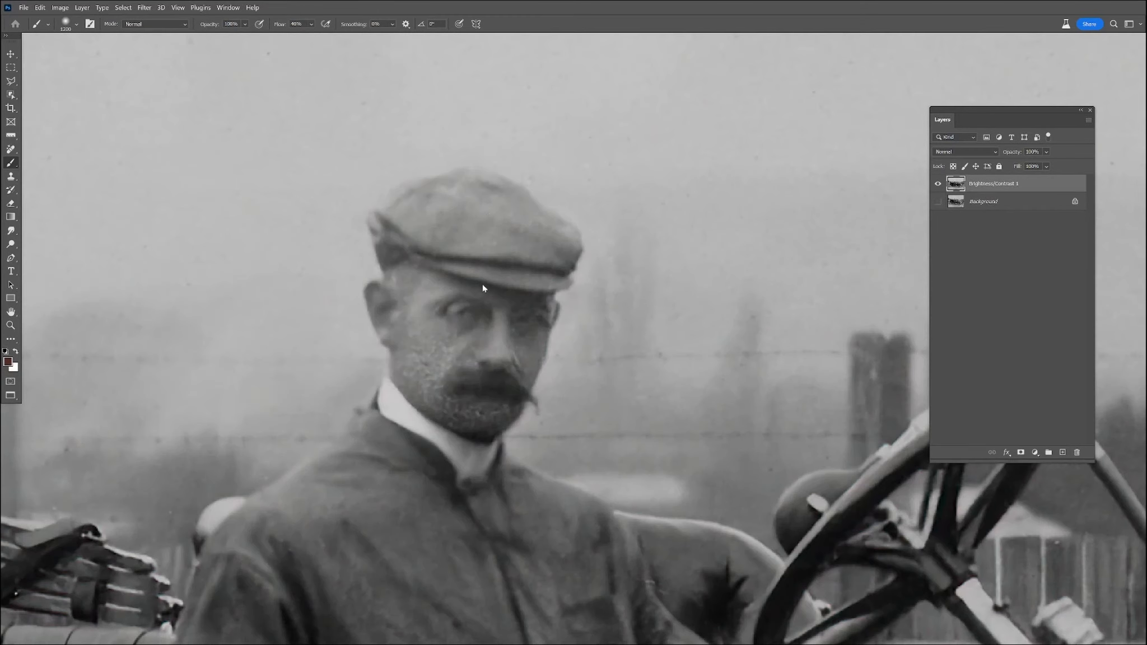
pyautogui.scroll(3, 511, 367)
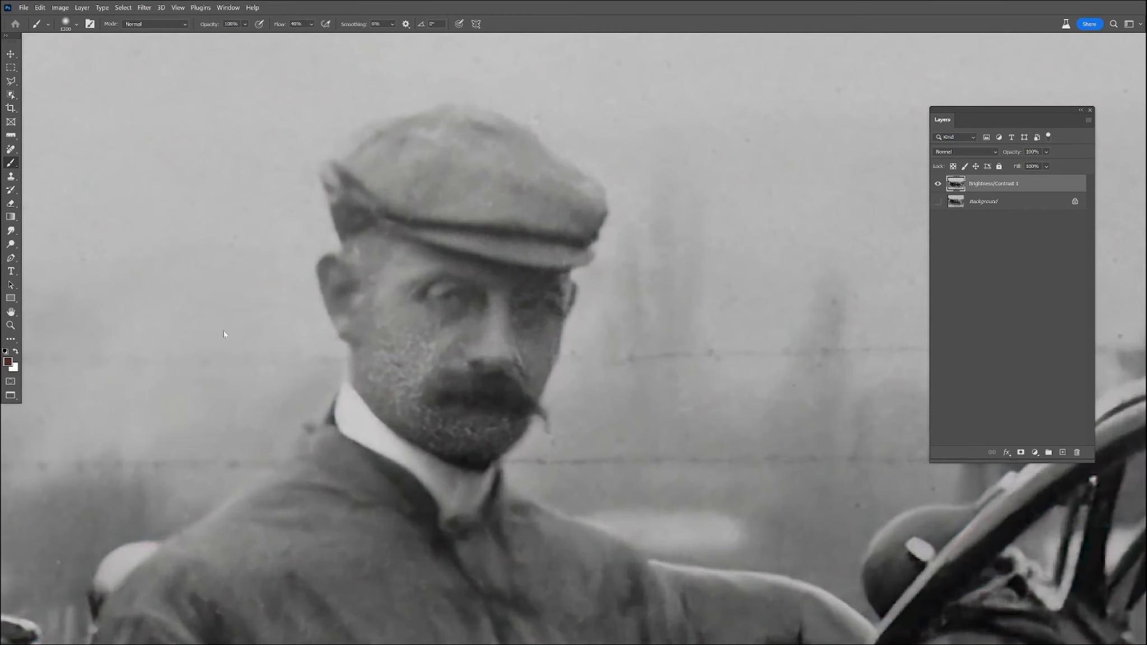
pyautogui.click(10, 150)
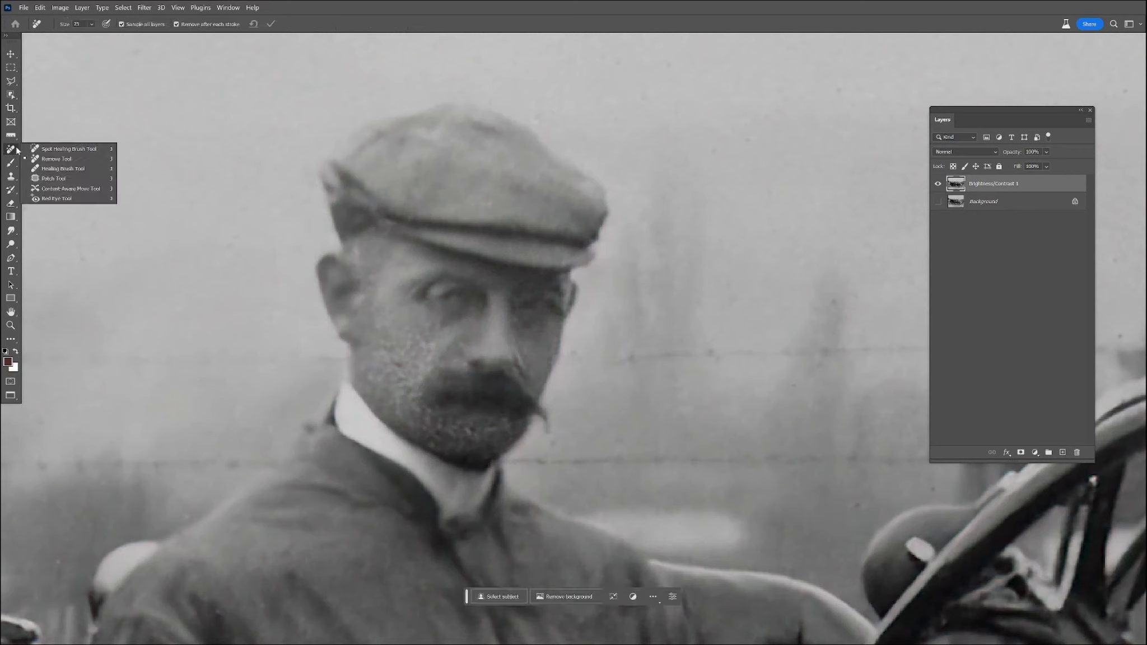
pyautogui.click(67, 169)
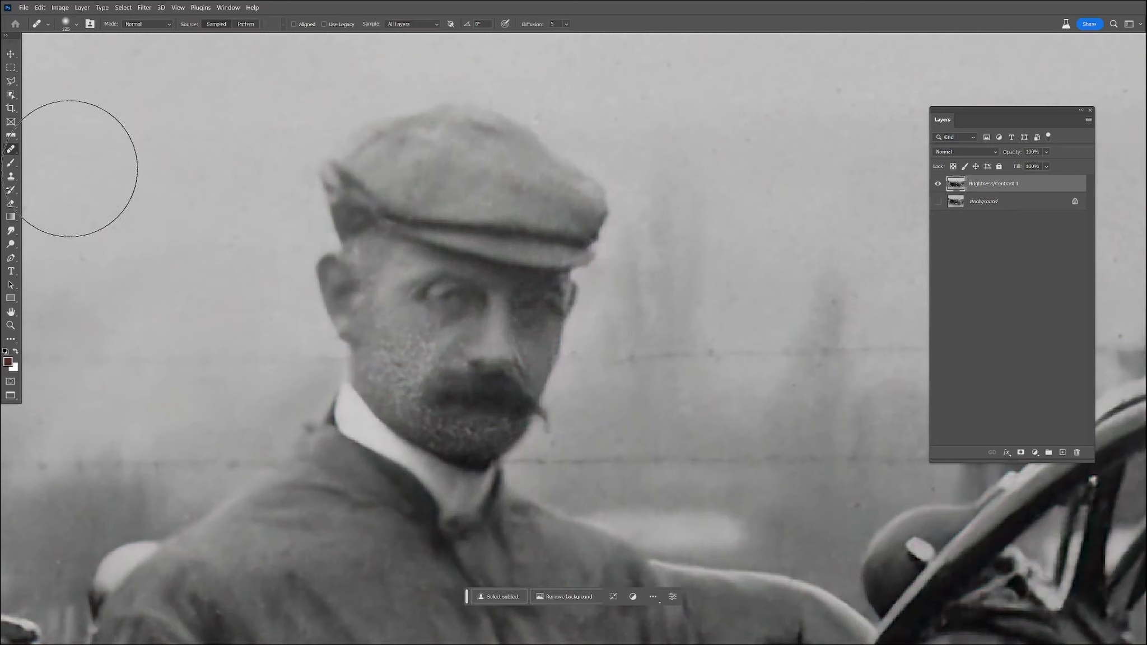
pyautogui.keyDown('alt'); pyautogui.click(128, 200); pyautogui.keyUp('alt')
pyautogui.moveTo(400, 314)
pyautogui.mouseDown()
pyautogui.moveTo(486, 282)
pyautogui.moveTo(494, 384)
pyautogui.moveTo(658, 430)
pyautogui.moveTo(604, 440)
pyautogui.mouseUp()
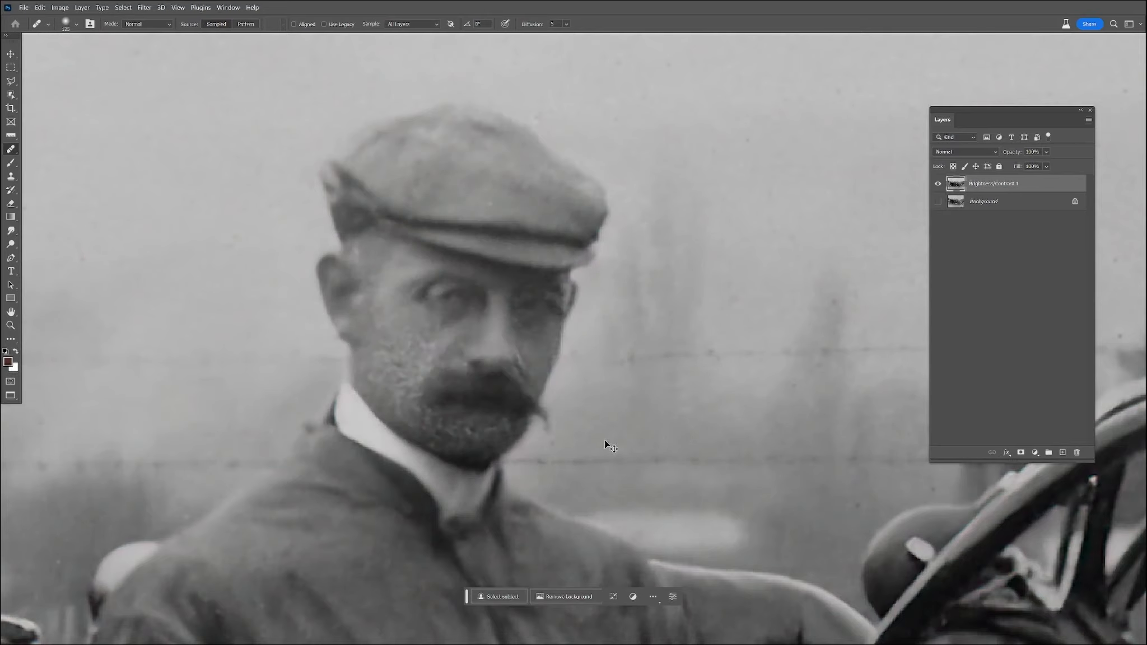
pyautogui.press('[')
pyautogui.press('[')
pyautogui.press('[')
pyautogui.press('[')
pyautogui.press('[')
pyautogui.press('[')
pyautogui.press('[')
pyautogui.press('[')
pyautogui.press('[')
pyautogui.press('[')
pyautogui.press('[')
pyautogui.press('[')
pyautogui.press('[')
pyautogui.press('[')
pyautogui.press('[')
pyautogui.press('[')
pyautogui.click(402, 341)
pyautogui.click(410, 363)
pyautogui.click(422, 360)
pyautogui.click(435, 351)
pyautogui.click(439, 325)
pyautogui.click(455, 341)
pyautogui.click(428, 368)
pyautogui.click(429, 348)
pyautogui.click(415, 362)
pyautogui.click(396, 350)
pyautogui.click(382, 354)
pyautogui.click(379, 358)
pyautogui.click(377, 381)
pyautogui.click(400, 372)
pyautogui.click(413, 395)
pyautogui.click(412, 409)
pyautogui.click(405, 408)
pyautogui.click(412, 384)
pyautogui.click(410, 403)
pyautogui.click(393, 369)
pyautogui.click(391, 392)
pyautogui.click(385, 391)
pyautogui.click(367, 369)
pyautogui.press('z')
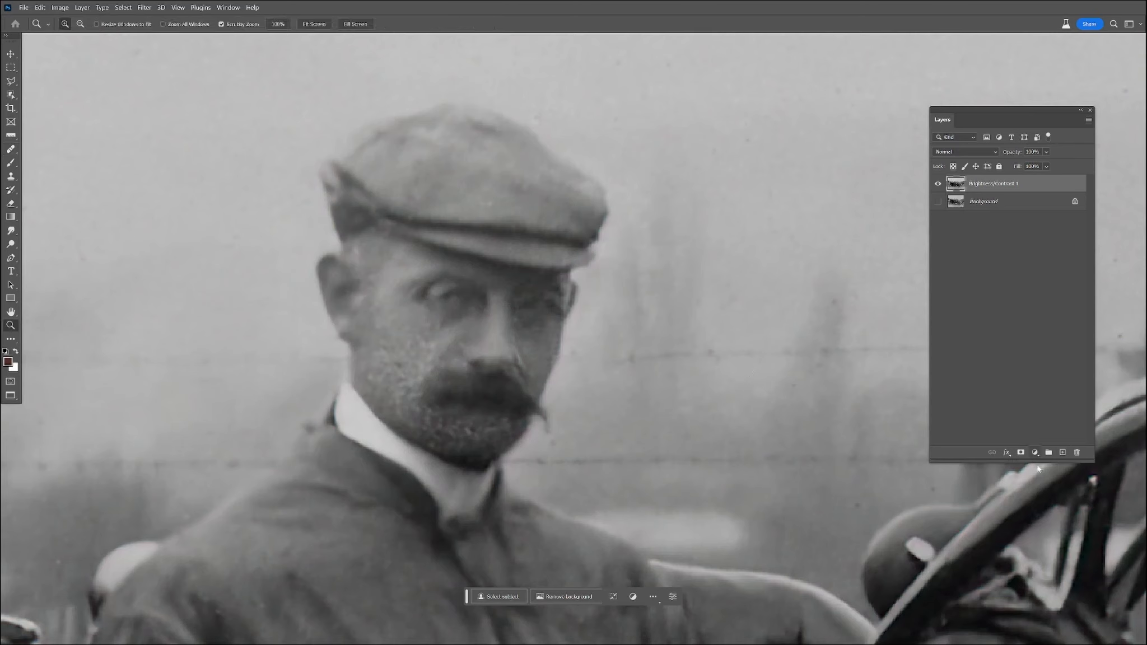
# - Add a new empty layer above the merged photo layer
pyautogui.click(1063, 453)
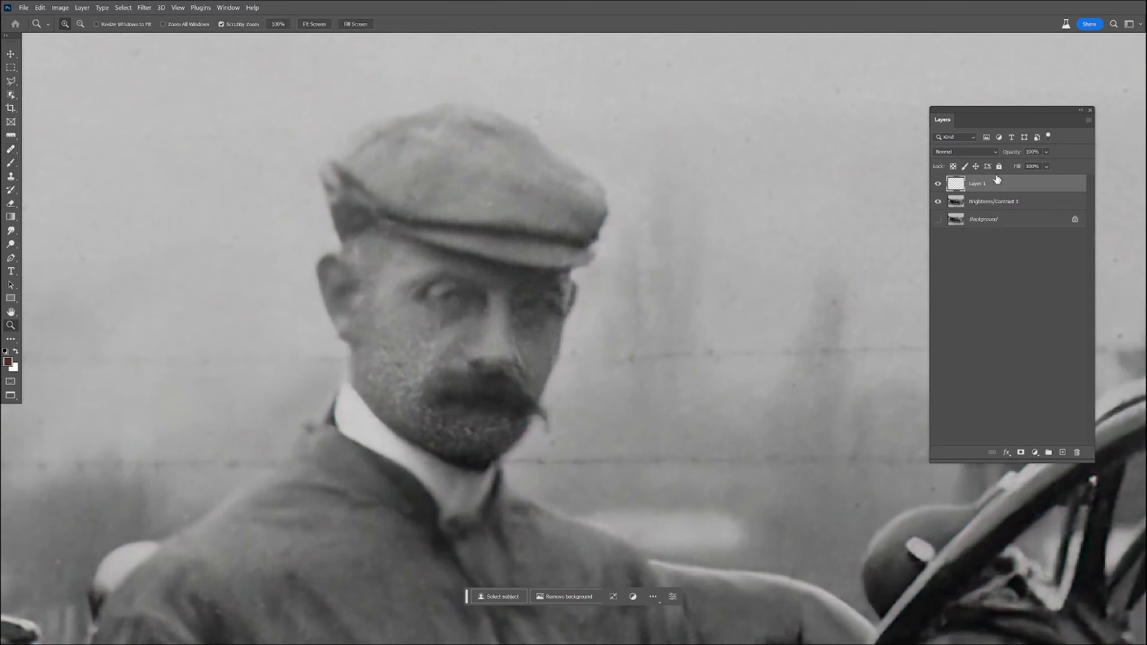